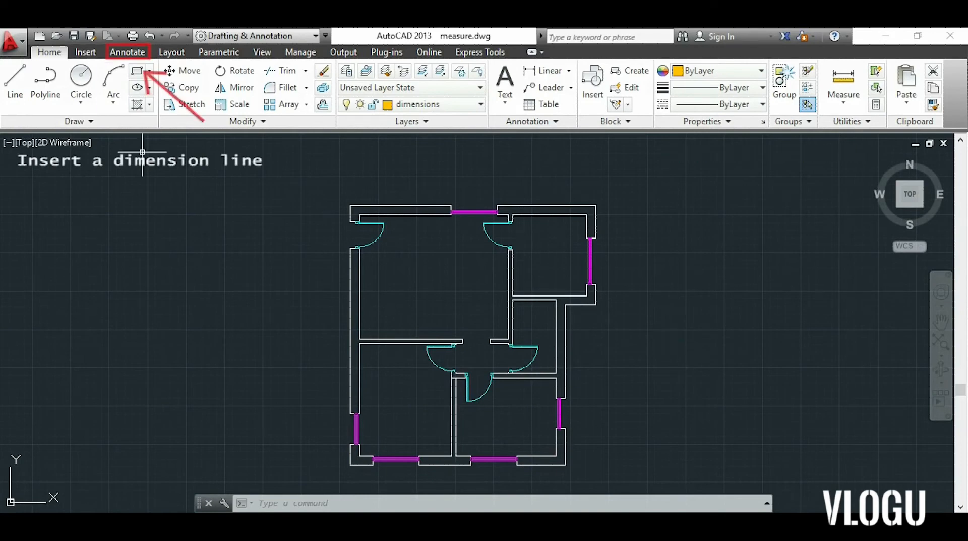
# Place a linear dimension above the upper exterior wall, from the outer left corner to the near edge of the window opening.
pyautogui.click(135, 55)
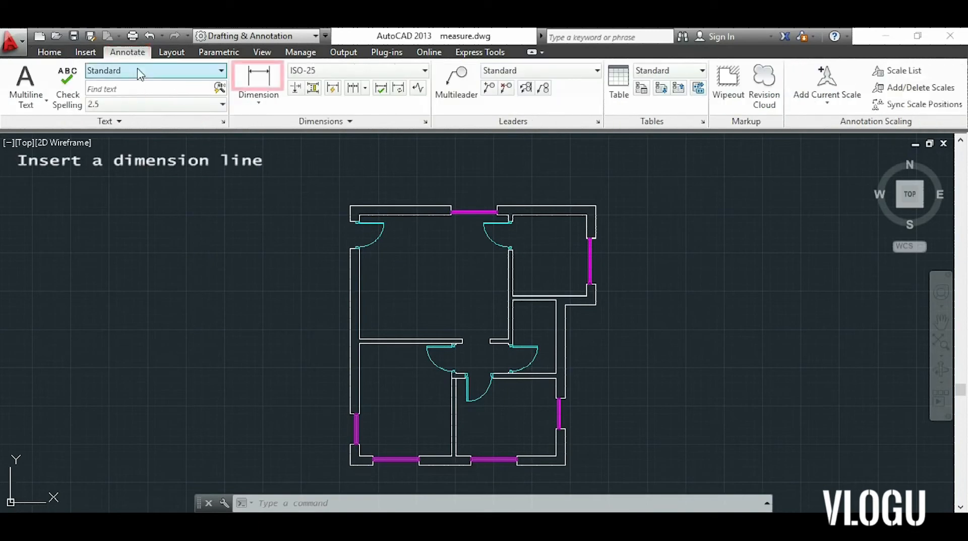
pyautogui.click(262, 83)
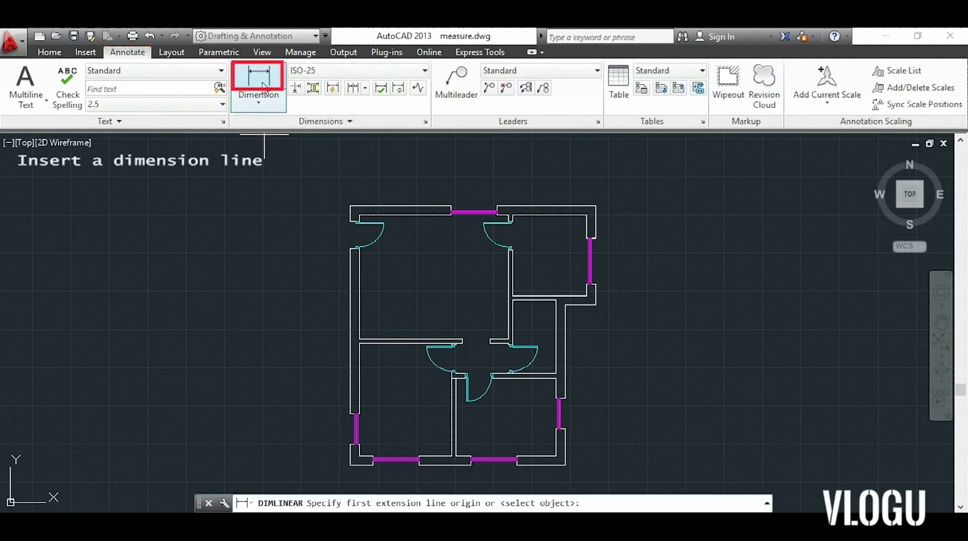
pyautogui.scroll(5, 353, 214)
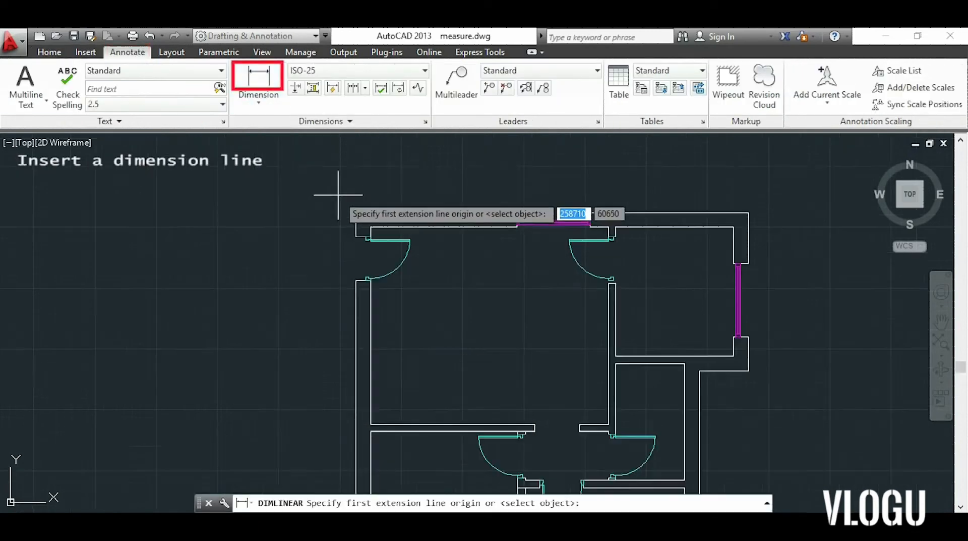
pyautogui.click(365, 222)
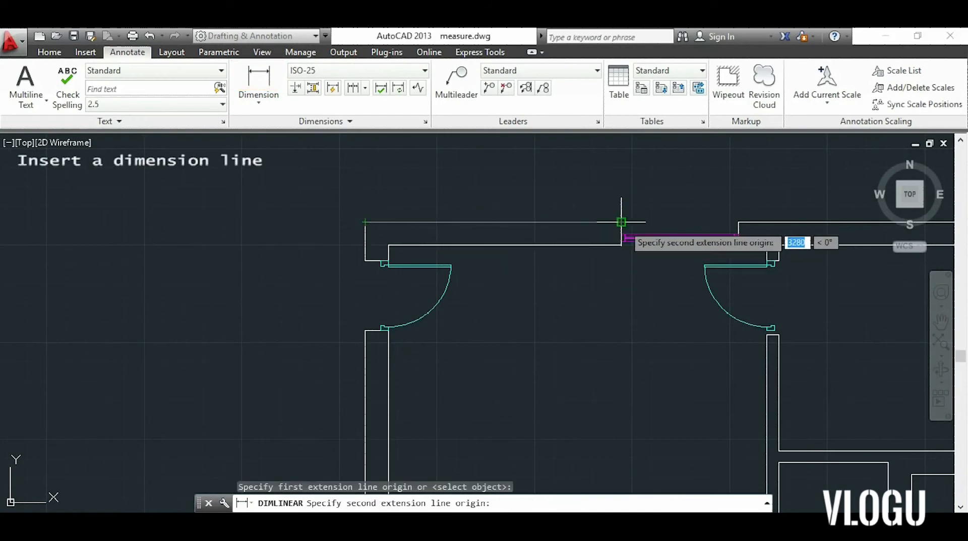
pyautogui.click(622, 222)
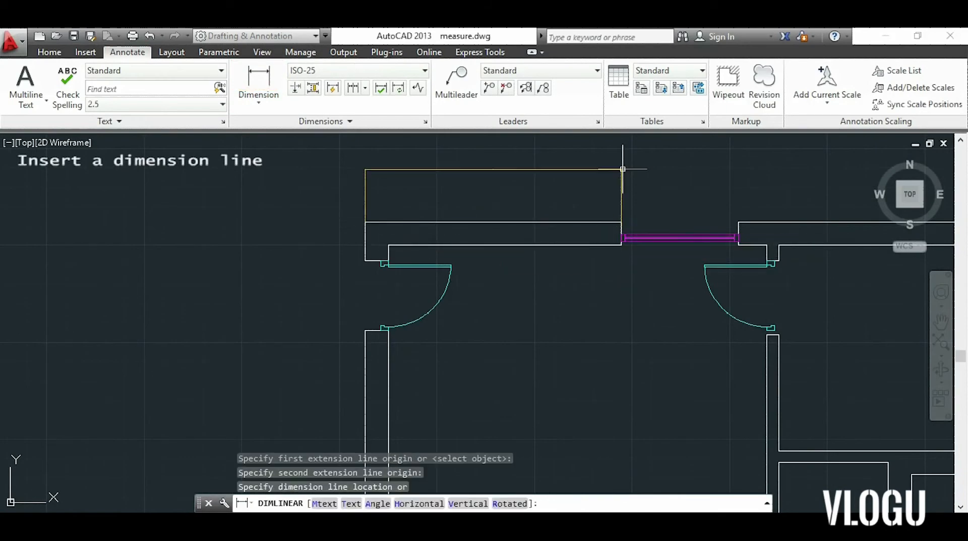
pyautogui.click(622, 170)
# Examine the new wall dimension's text size and extension lines up close.
pyautogui.moveTo(677, 181); pyautogui.dragTo(566, 238, button='middle')
pyautogui.scroll(2, 359, 218)
pyautogui.scroll(2, 359, 219)
pyautogui.scroll(3, 536, 200)
pyautogui.scroll(3, 303, 281)
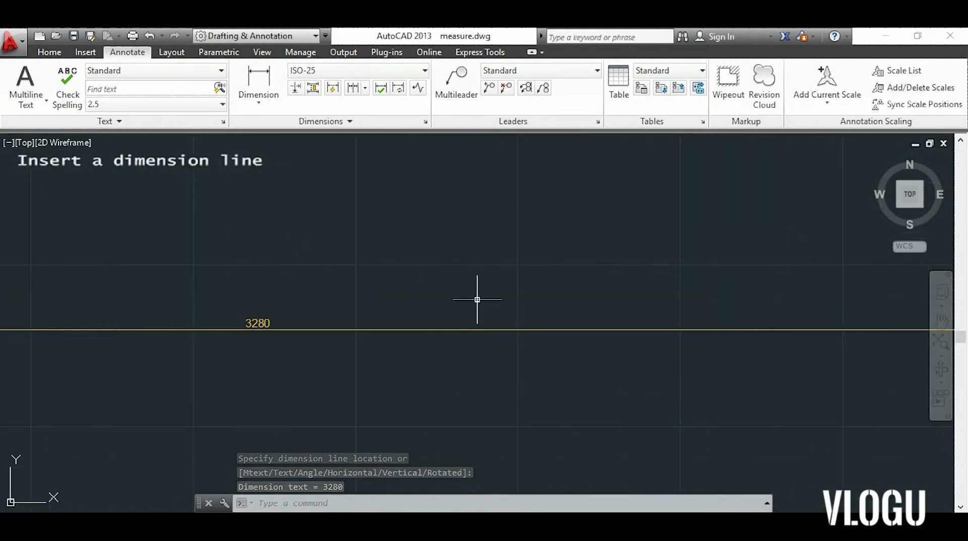
pyautogui.moveTo(476, 304); pyautogui.dragTo(559, 257, button='middle')
pyautogui.scroll(-4, 592, 237)
pyautogui.moveTo(691, 292); pyautogui.dragTo(541, 300, button='middle')
pyautogui.click(628, 299)
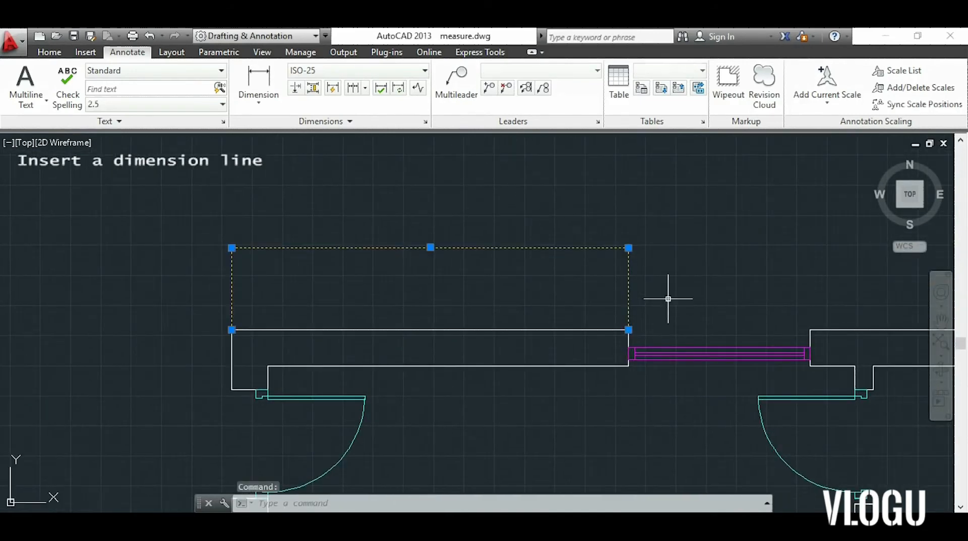
pyautogui.moveTo(668, 298); pyautogui.dragTo(569, 302, button='middle')
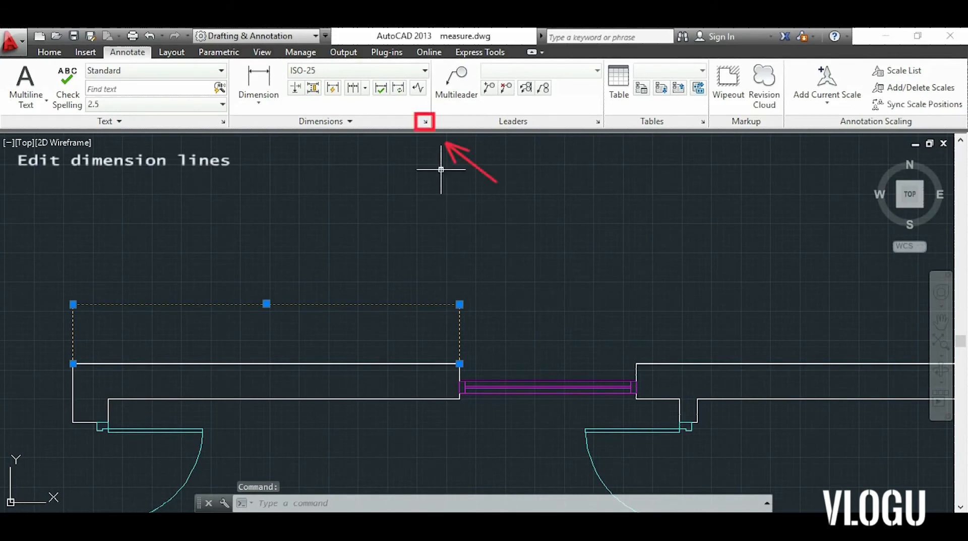
# Create a new dimension style named "floor plan" that starts with the Standard style and applies to all dimensions.
pyautogui.click(427, 125)
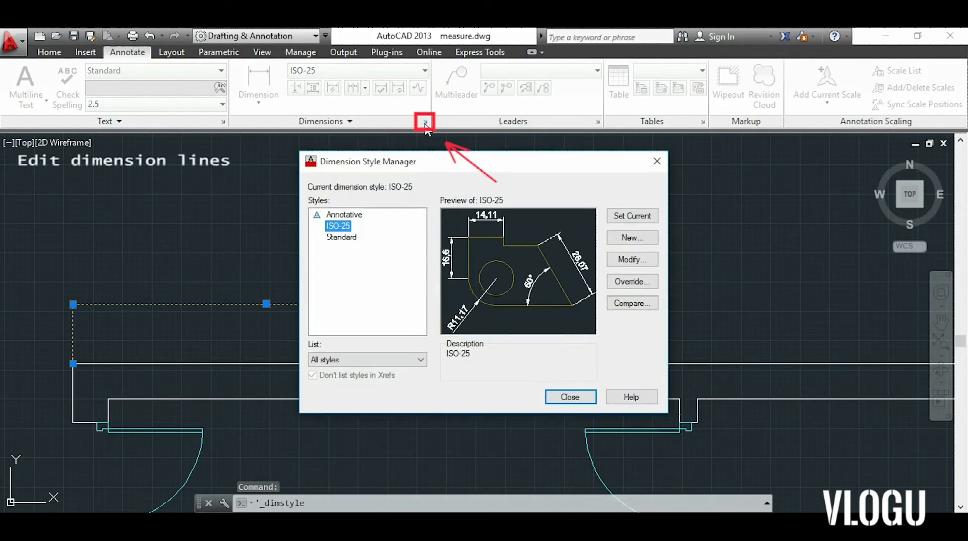
pyautogui.moveTo(483, 170); pyautogui.dragTo(669, 160)
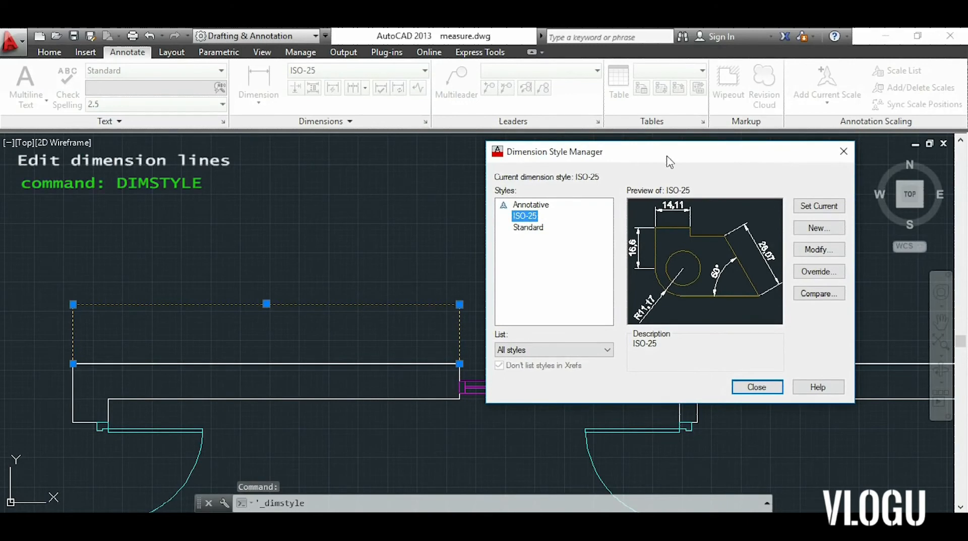
pyautogui.moveTo(669, 161); pyautogui.dragTo(673, 161)
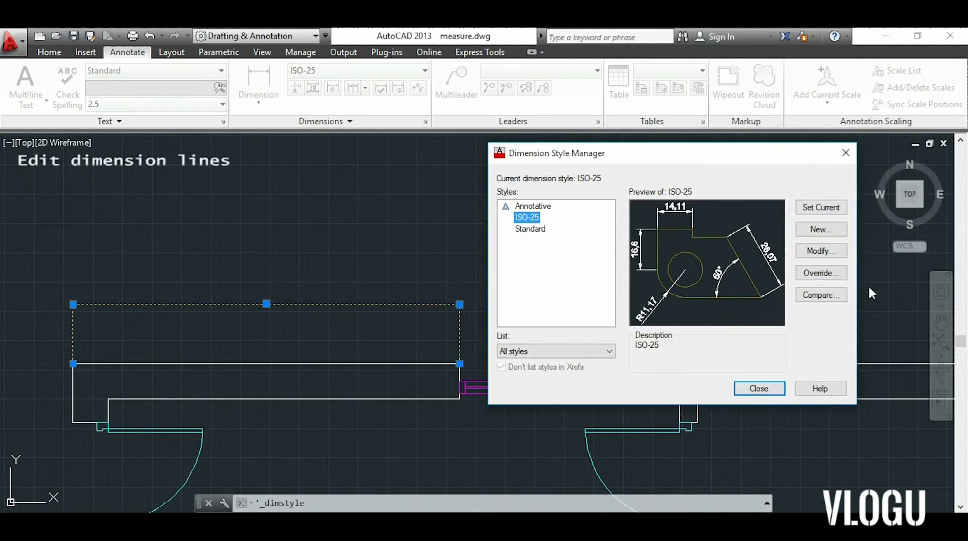
pyautogui.click(820, 229)
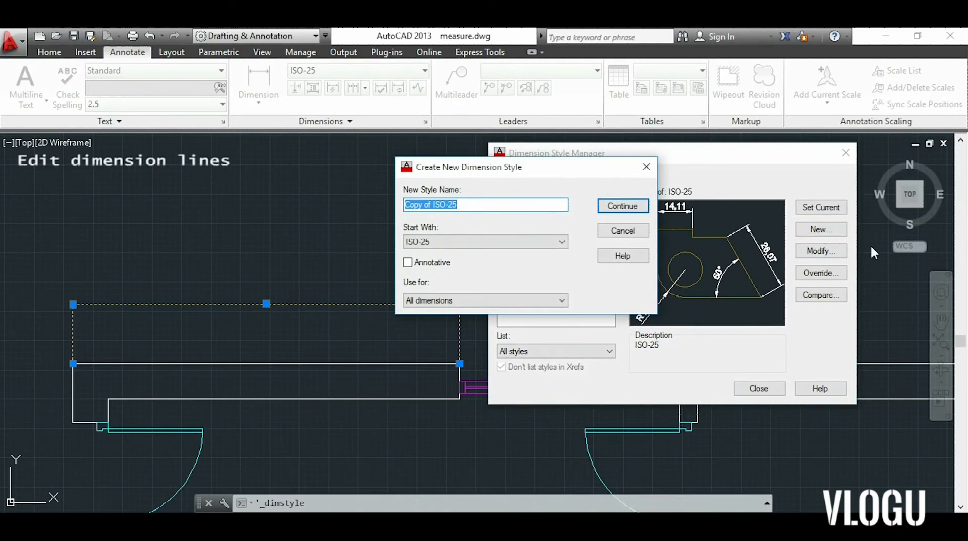
pyautogui.write('floor')
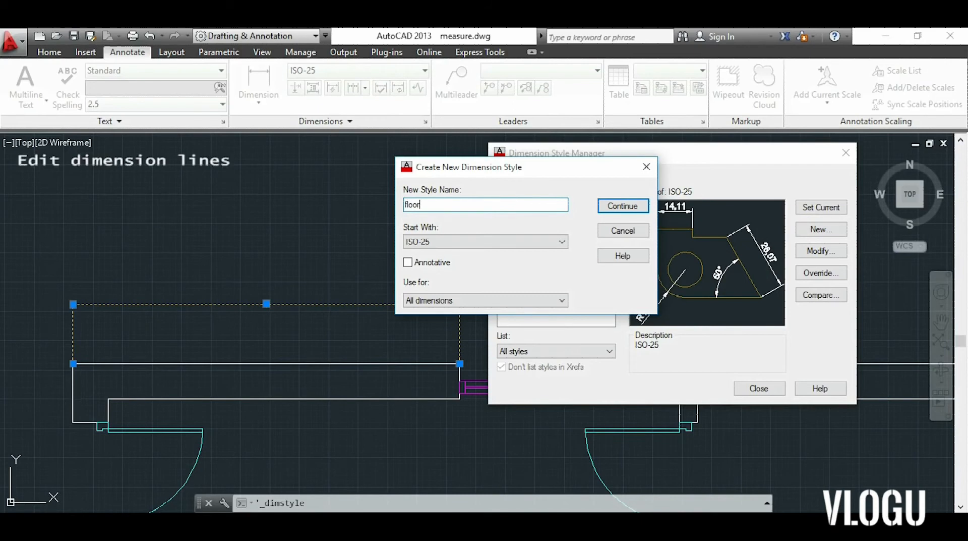
pyautogui.write(' plan')
pyautogui.click(562, 243)
pyautogui.click(557, 275)
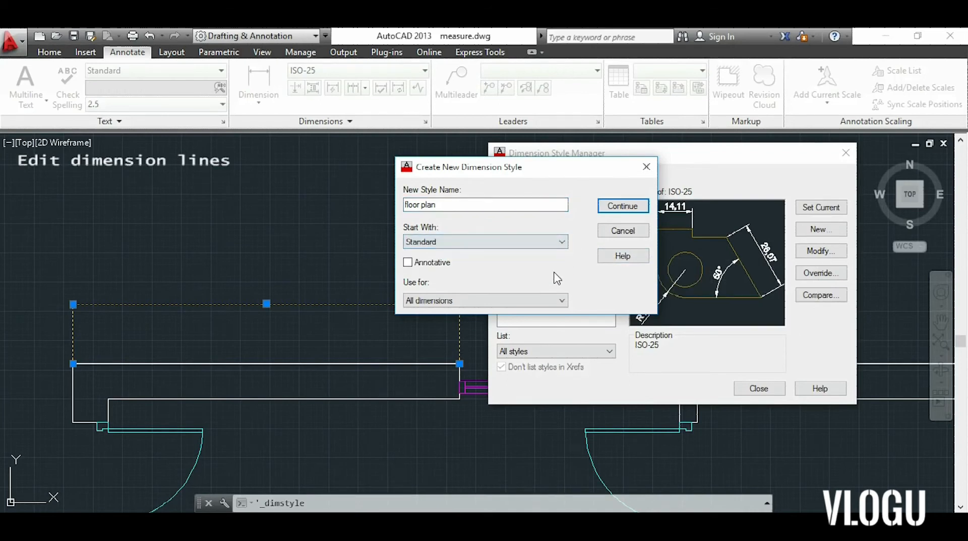
pyautogui.click(616, 210)
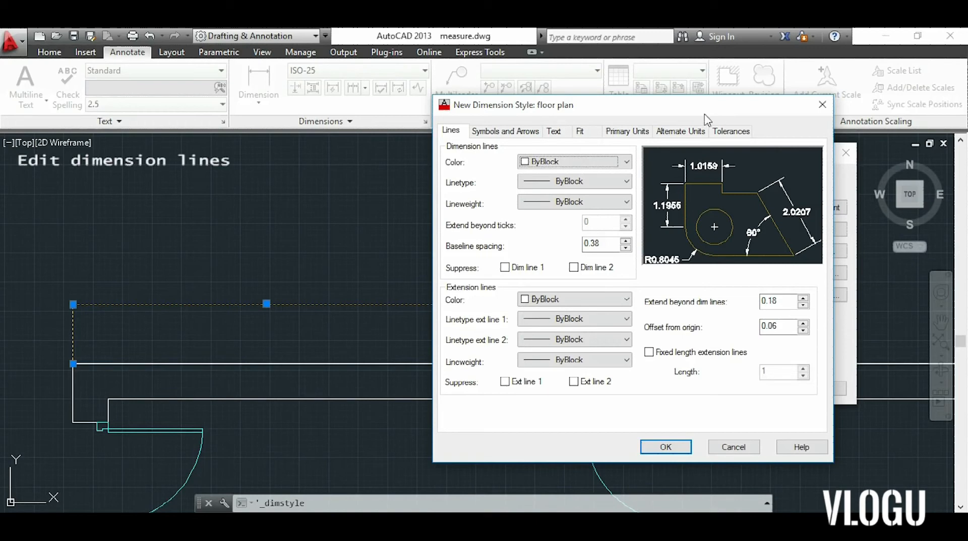
# Set the floor plan style's arrow size to 100 and text height to 100, and finish the style setup.
pyautogui.click(521, 134)
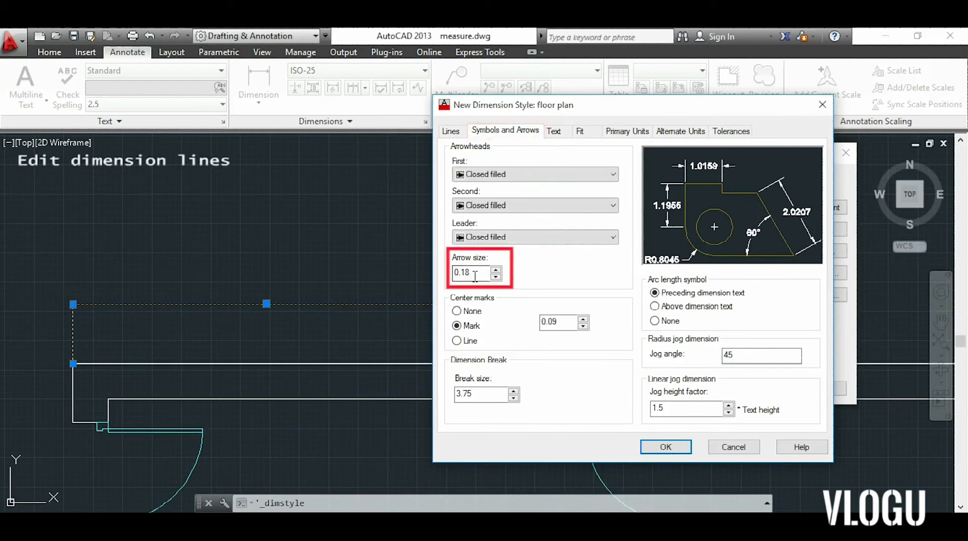
pyautogui.moveTo(478, 274); pyautogui.dragTo(451, 277)
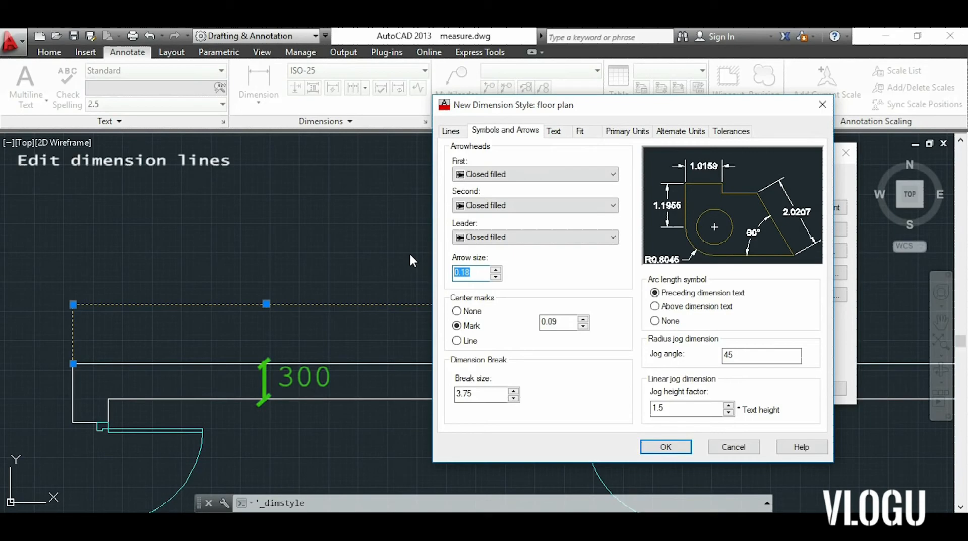
pyautogui.write('100')
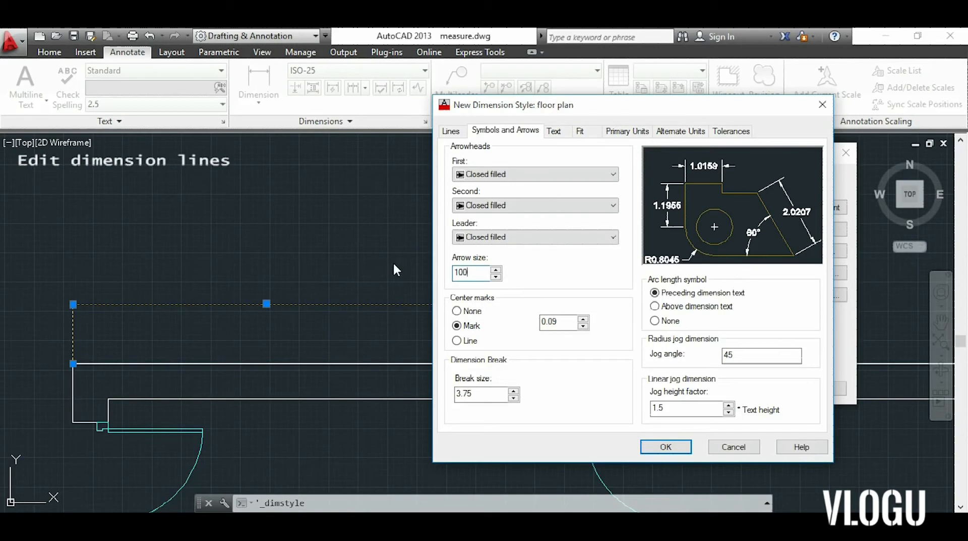
pyautogui.click(557, 131)
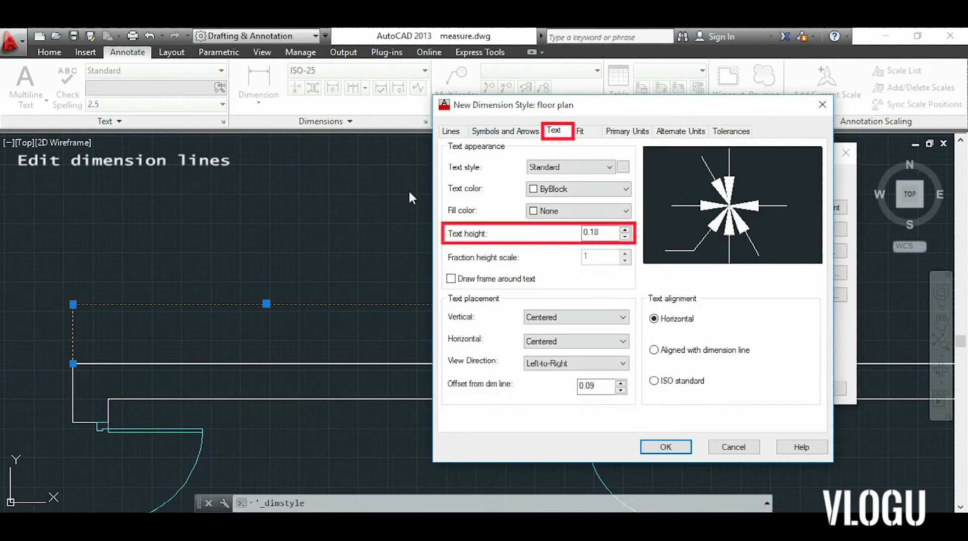
pyautogui.doubleClick(597, 232)
pyautogui.write('100')
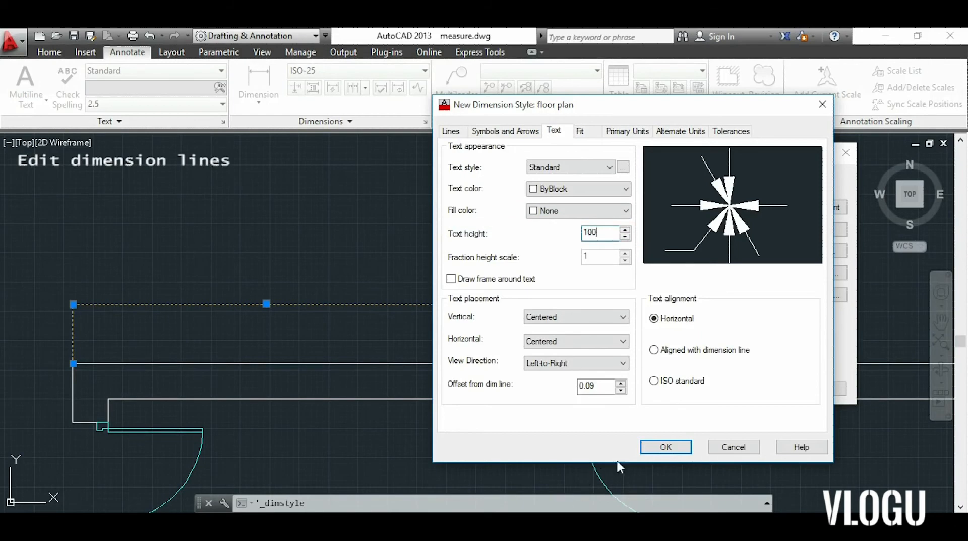
pyautogui.click(668, 446)
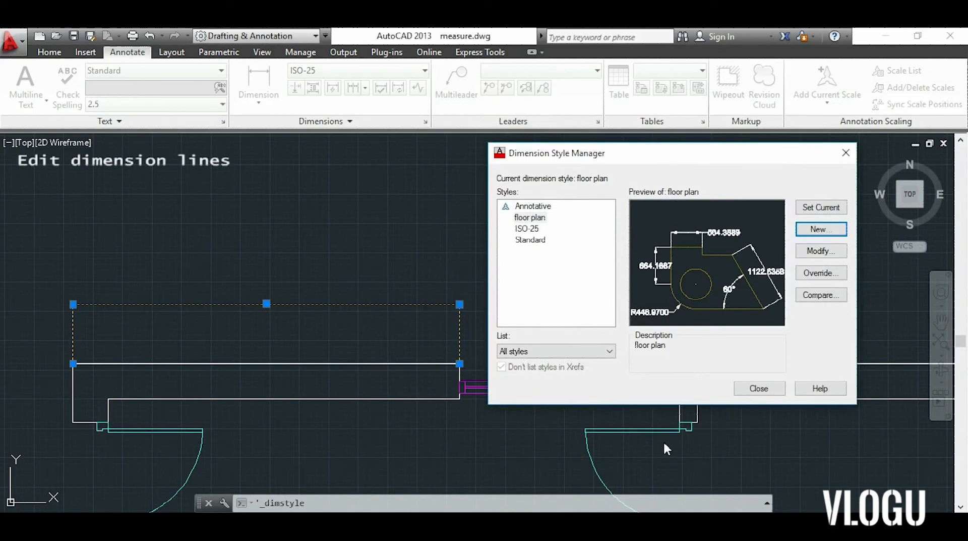
pyautogui.click(757, 388)
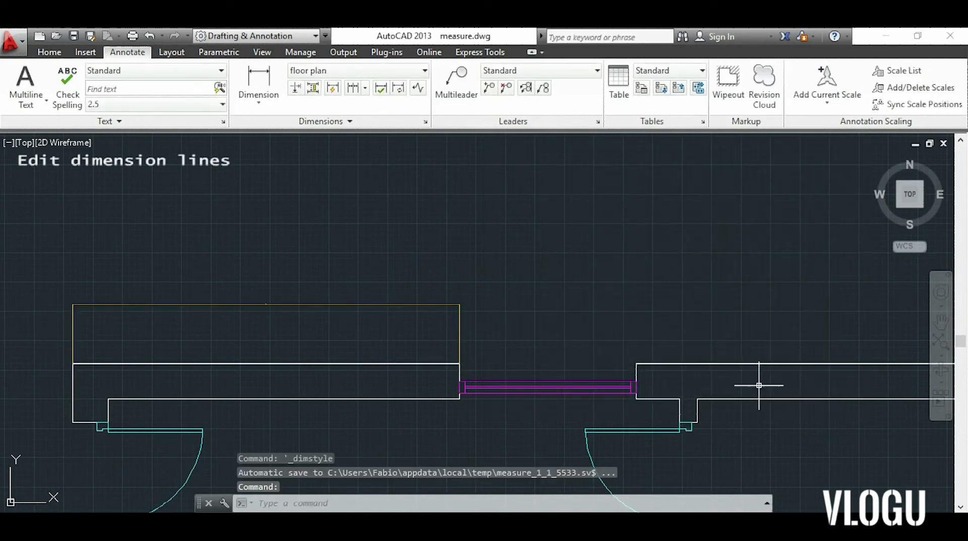
# Apply the floor plan dimension style to the existing dimension above the upper wall.
pyautogui.moveTo(465, 268); pyautogui.dragTo(633, 271, button='middle')
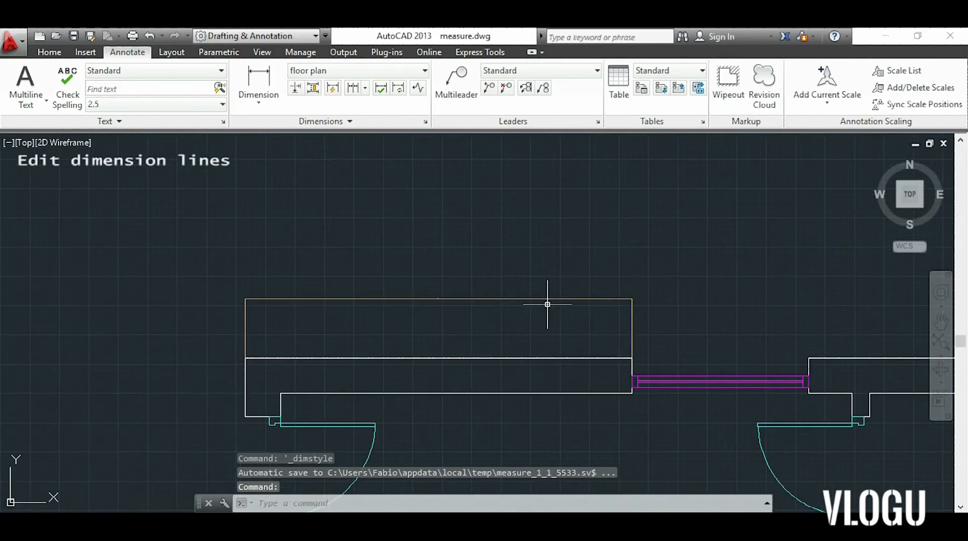
pyautogui.click(555, 299)
pyautogui.click(583, 297)
pyautogui.press('Escape')
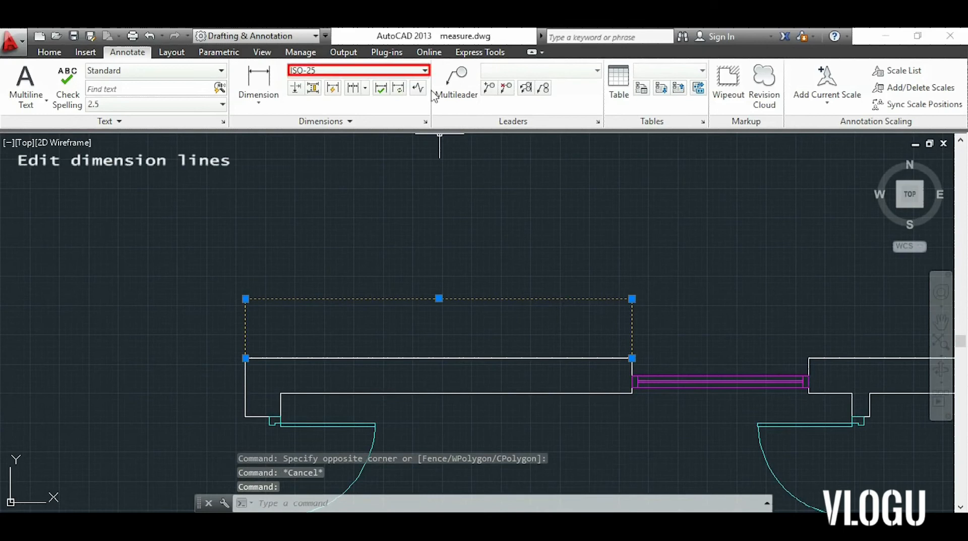
pyautogui.click(425, 71)
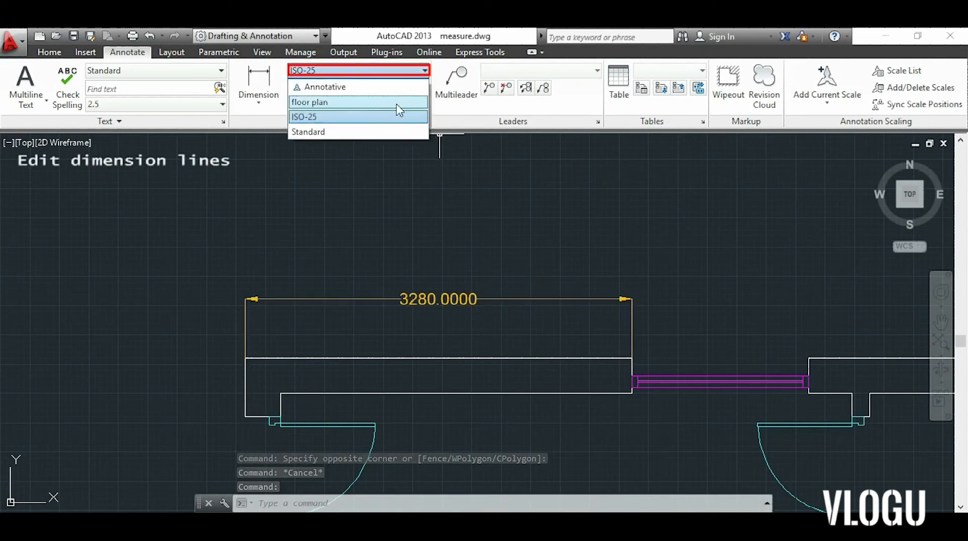
pyautogui.click(399, 103)
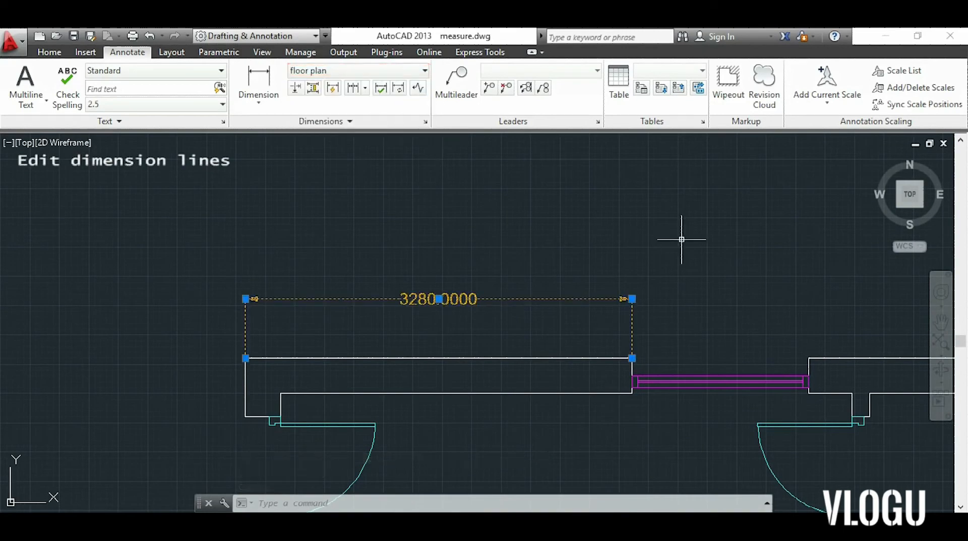
pyautogui.press('Escape')
pyautogui.moveTo(758, 318)
pyautogui.mouseDown(button='middle')
pyautogui.moveTo(672, 313)
pyautogui.moveTo(610, 339)
pyautogui.mouseUp(button='middle')
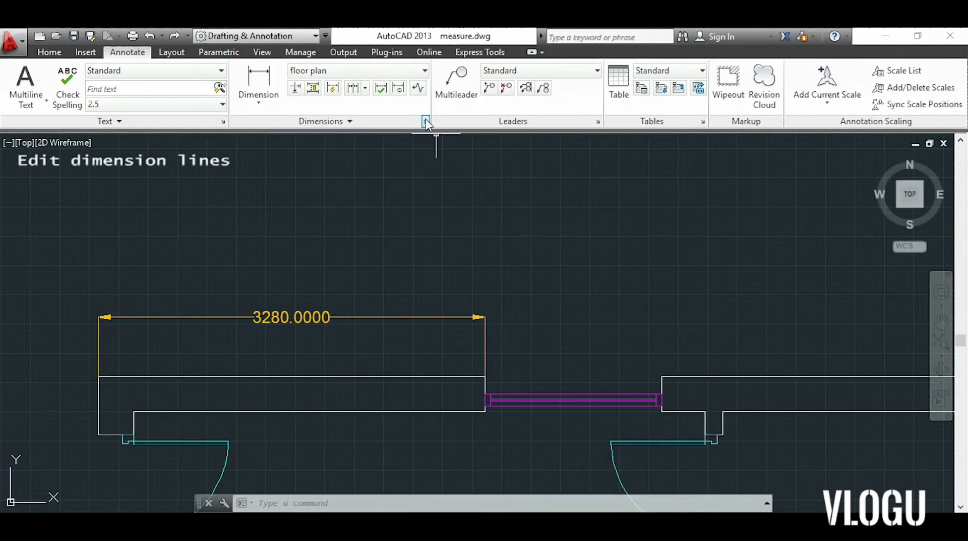
# Modify the floor plan style's primary units to a linear precision of 0.00 with the suffix "m".
pyautogui.click(426, 122)
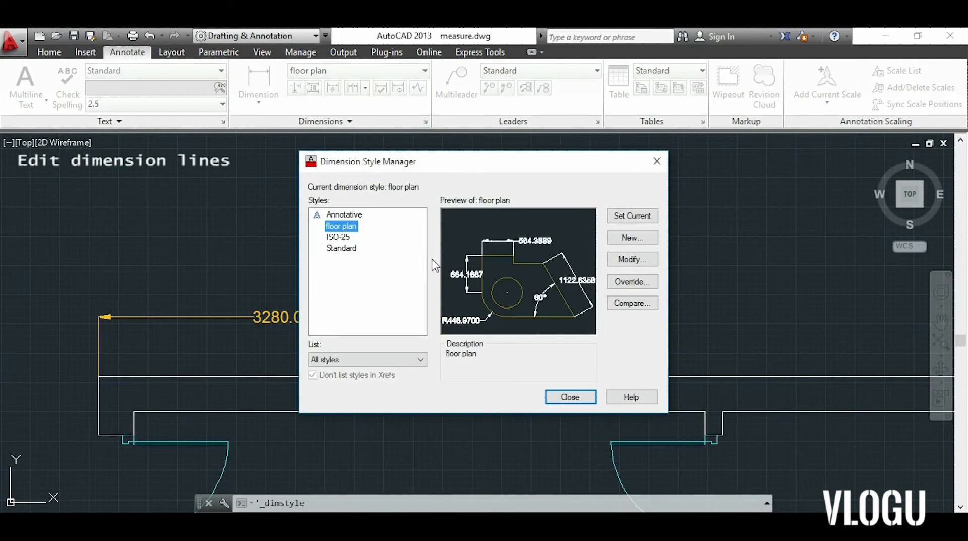
pyautogui.click(643, 264)
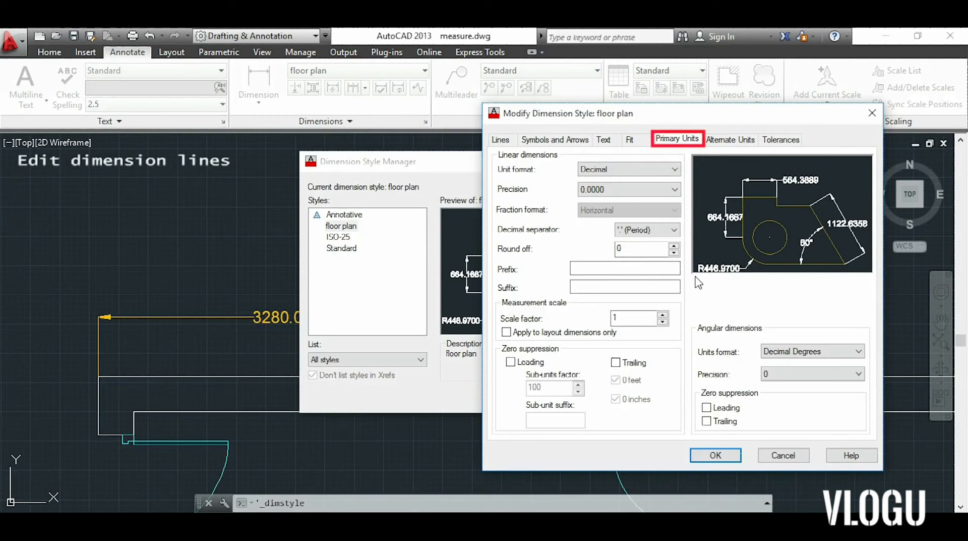
pyautogui.click(674, 189)
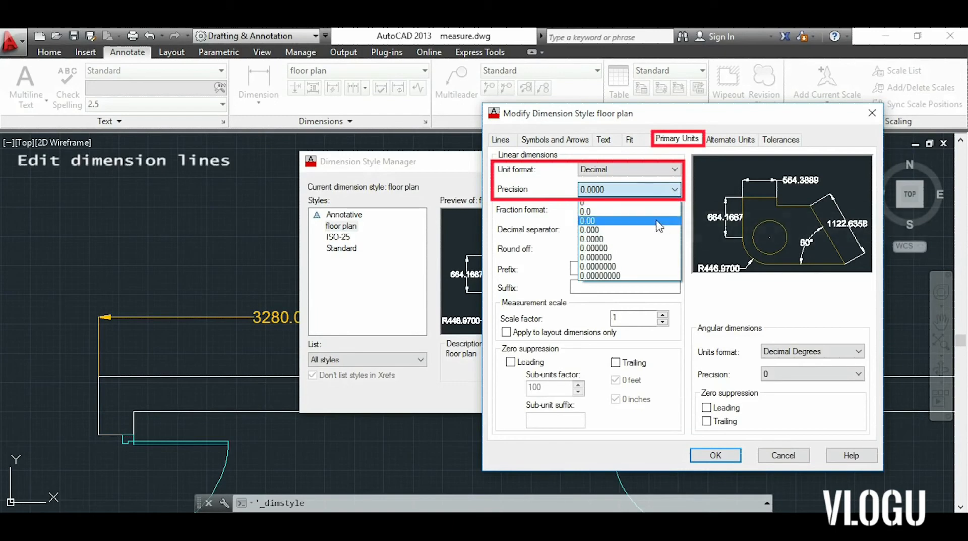
pyautogui.click(677, 225)
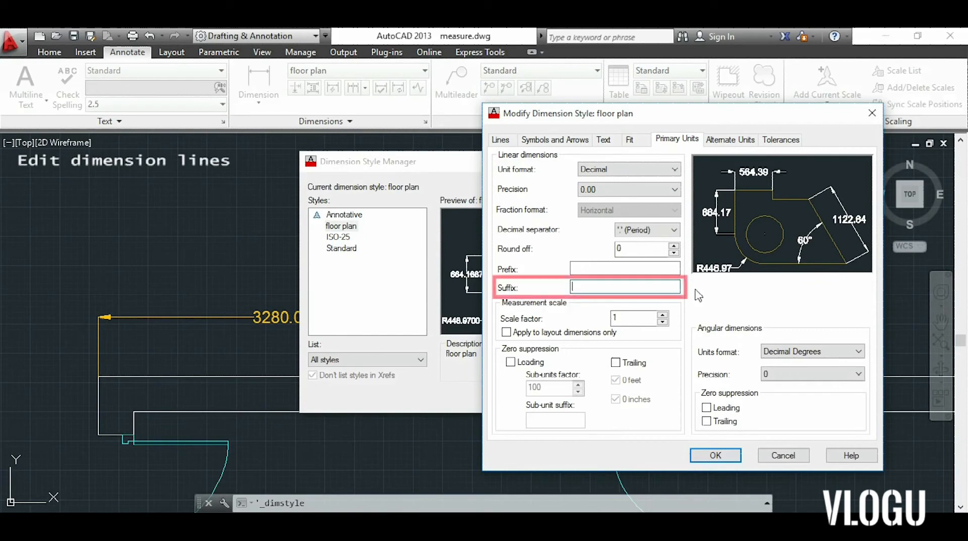
pyautogui.write('m')
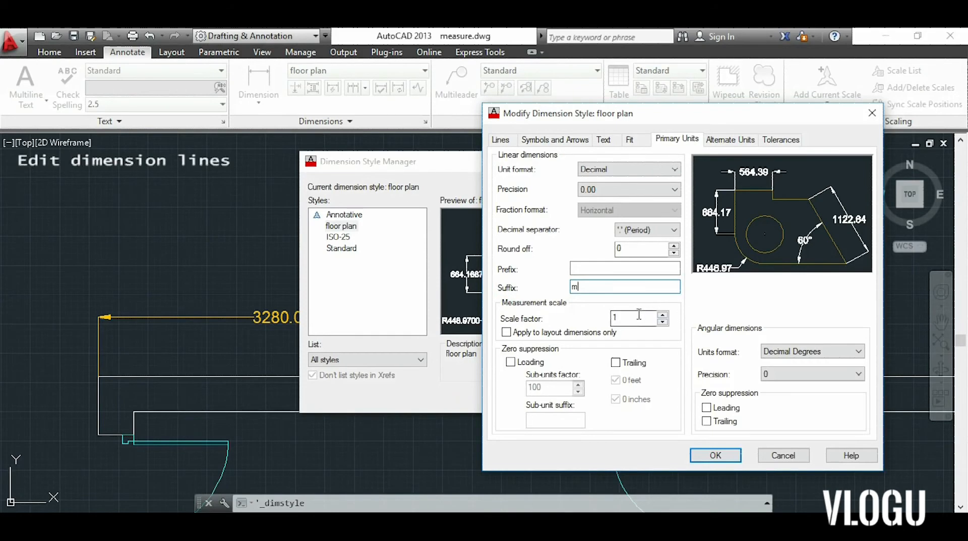
# Set the measurement scale factor of the floor plan style to 0.001 and accept the style changes.
pyautogui.click(638, 316)
pyautogui.press('BackSpace')
pyautogui.write('0.00')
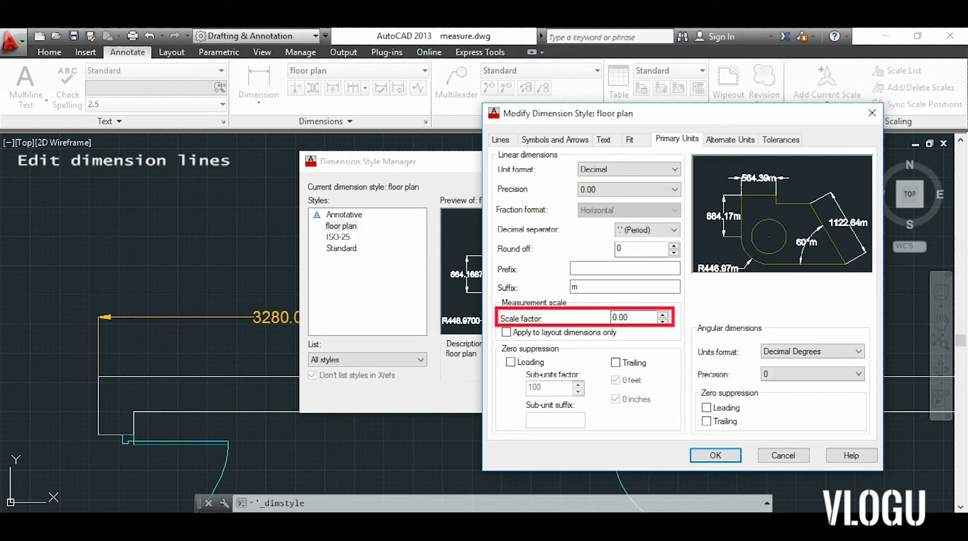
pyautogui.write('1')
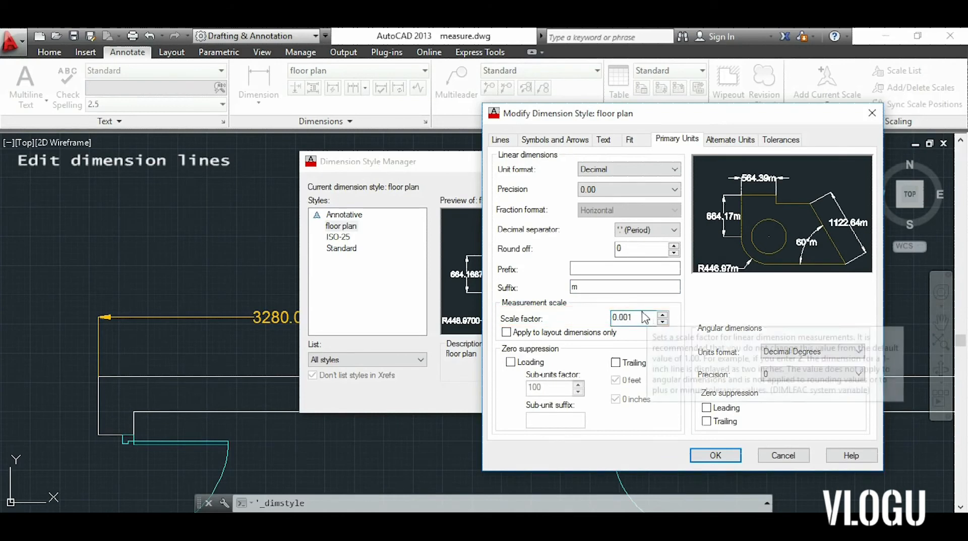
pyautogui.click(715, 455)
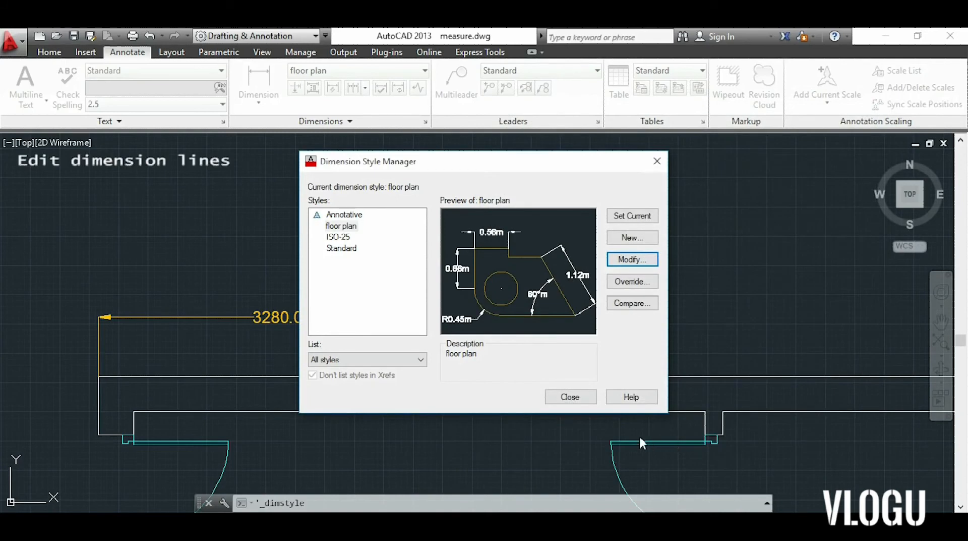
# Finish the dimension style changes and set the dimensions layer's color to index color 80.
pyautogui.click(577, 399)
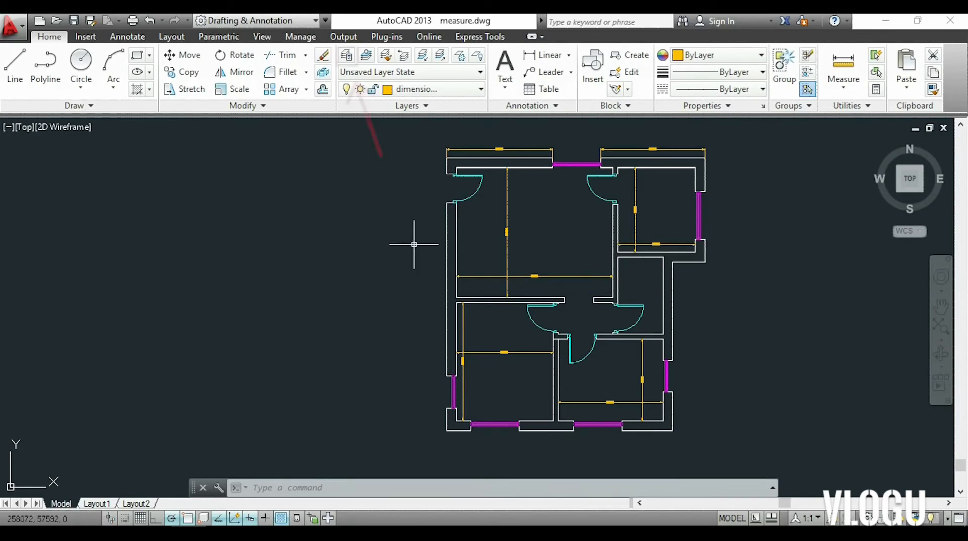
pyautogui.click(348, 56)
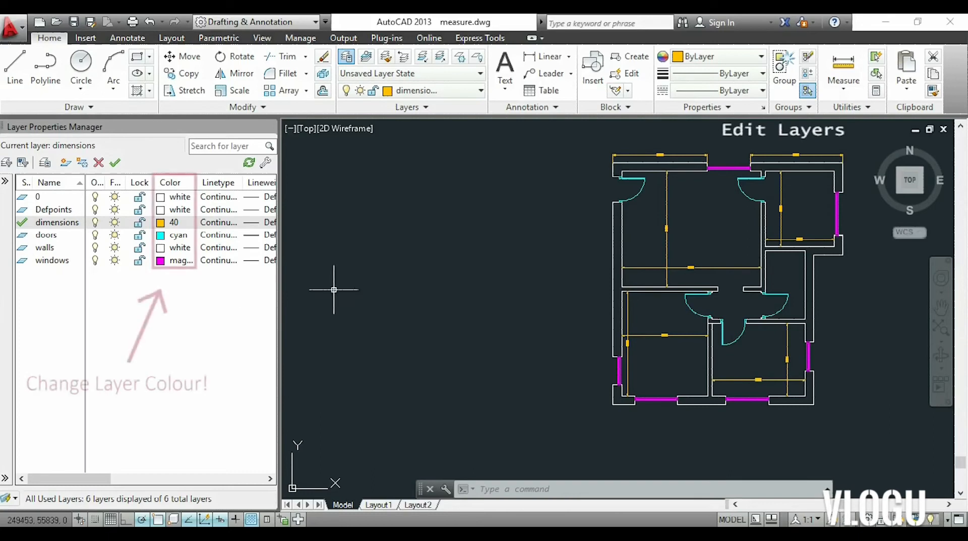
pyautogui.click(161, 225)
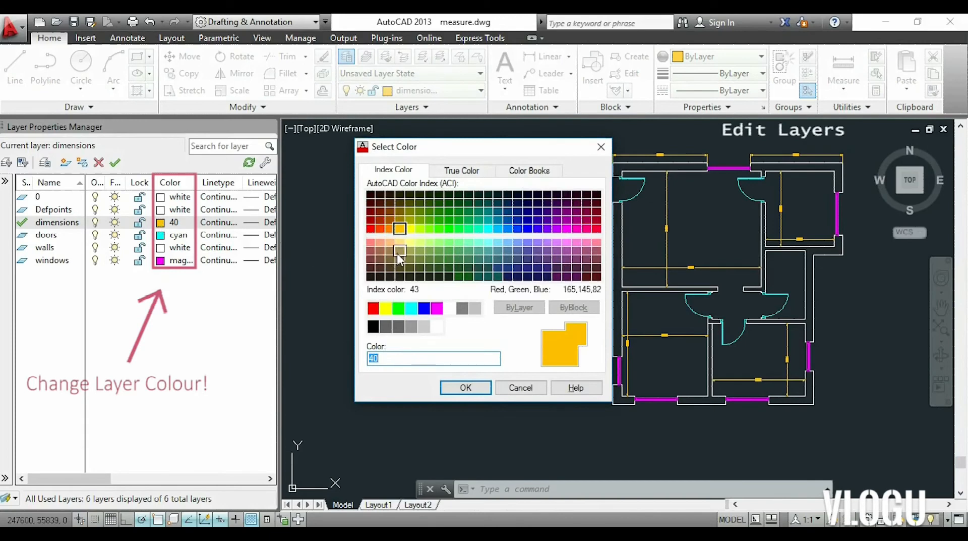
pyautogui.click(439, 231)
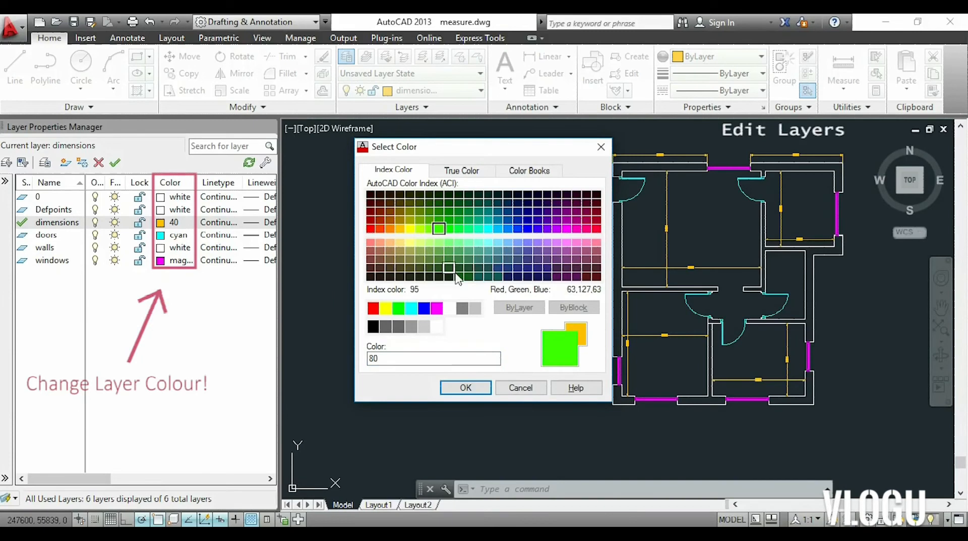
pyautogui.moveTo(559, 154); pyautogui.dragTo(493, 149)
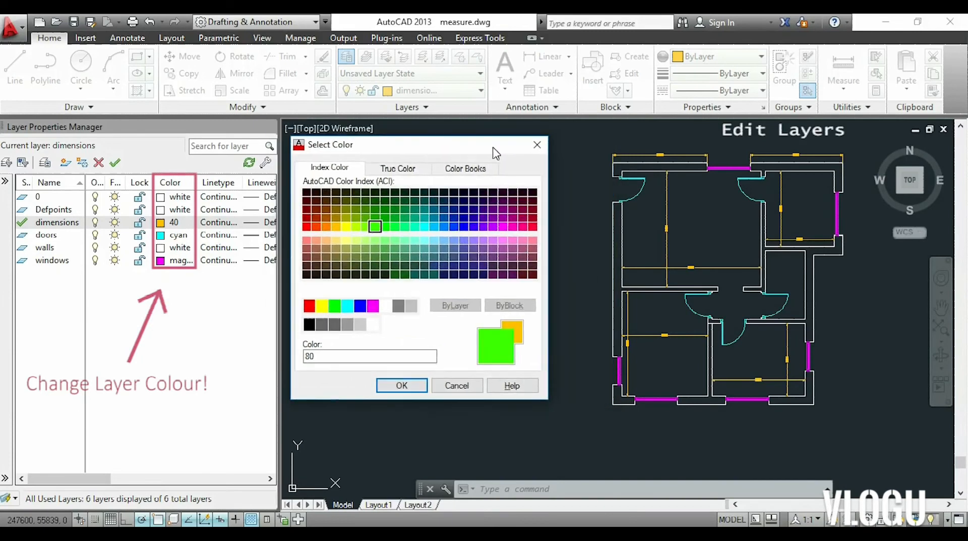
pyautogui.click(402, 385)
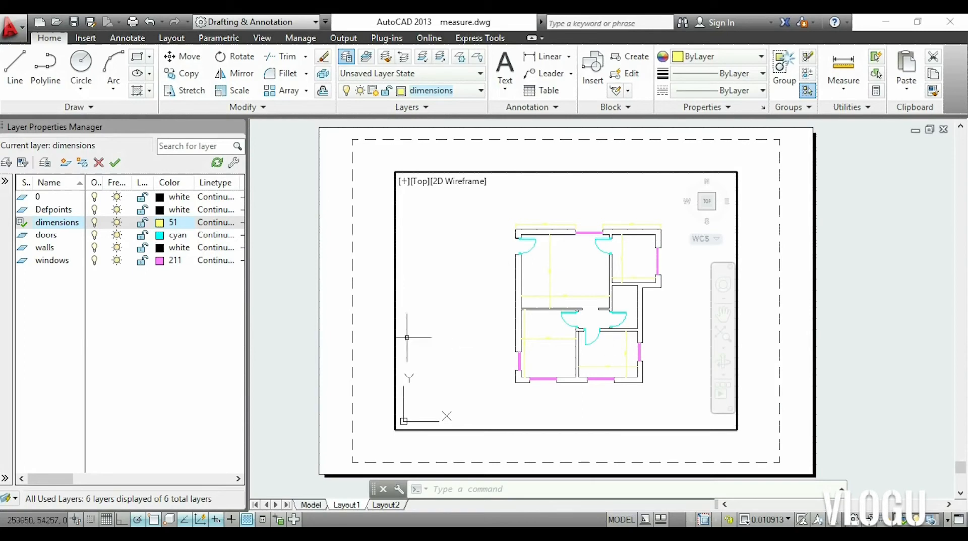
# Override the dimensions layer's viewport color in Layout1 with a darker yellow shade.
pyautogui.moveTo(246, 361); pyautogui.dragTo(585, 360)
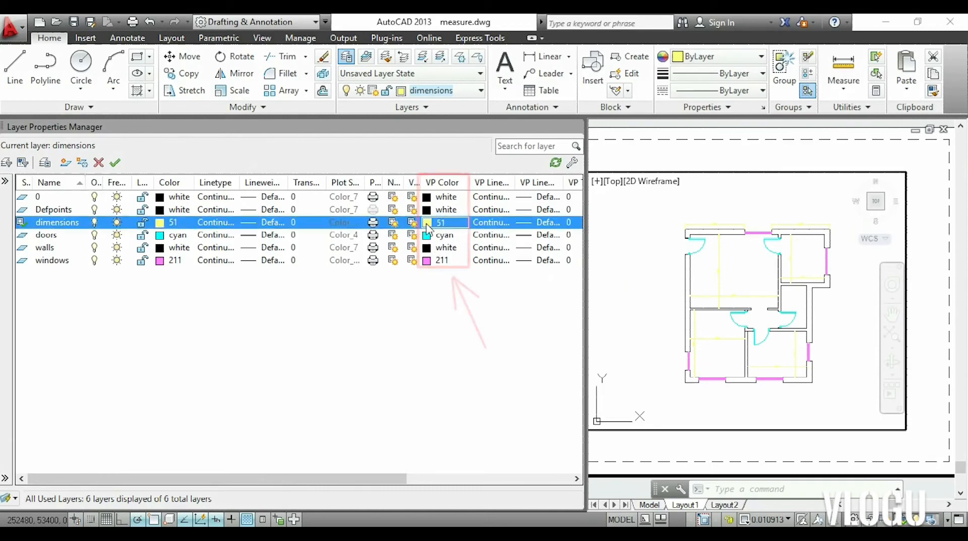
pyautogui.click(427, 222)
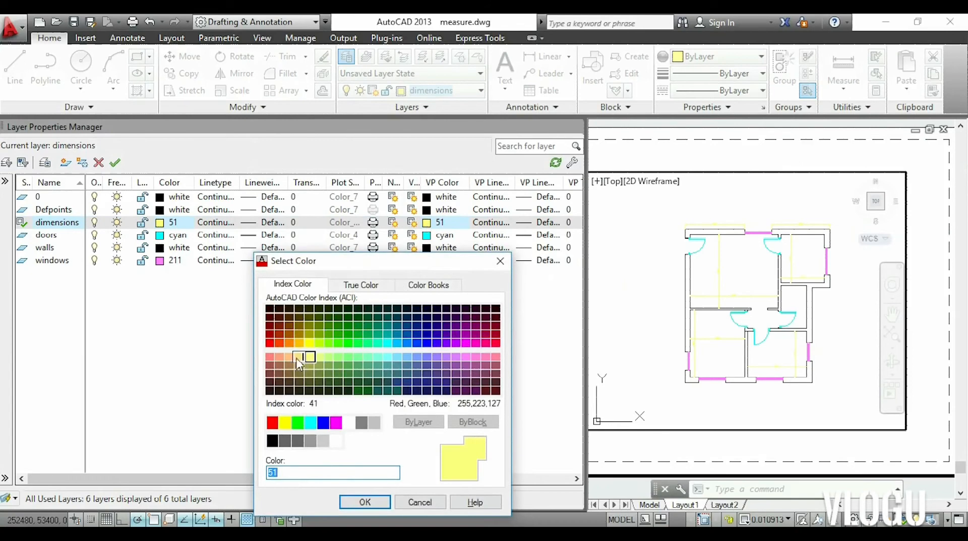
pyautogui.click(309, 325)
pyautogui.click(365, 501)
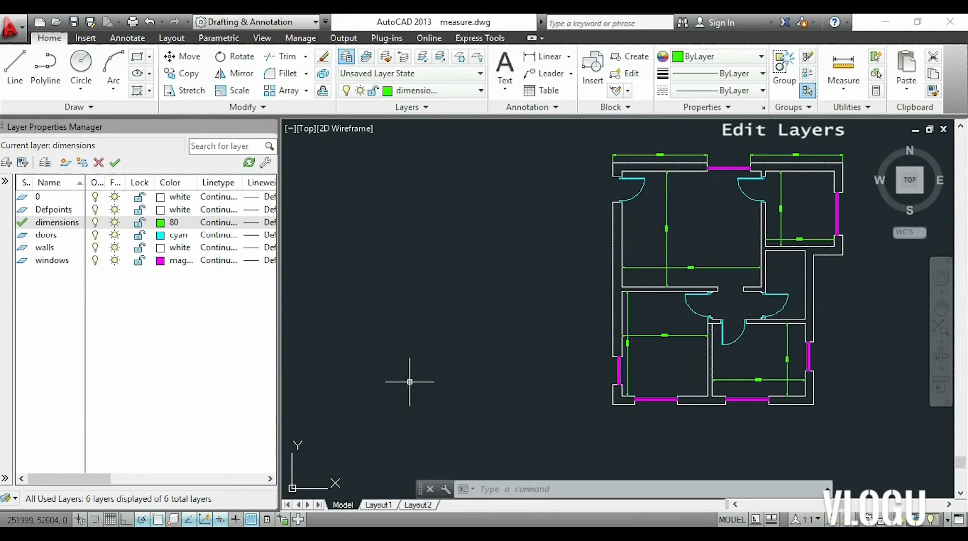
# Load the ACAD_ISO14W100 dash triple-dot linetype and assign it to the dimensions layer.
pyautogui.click(222, 225)
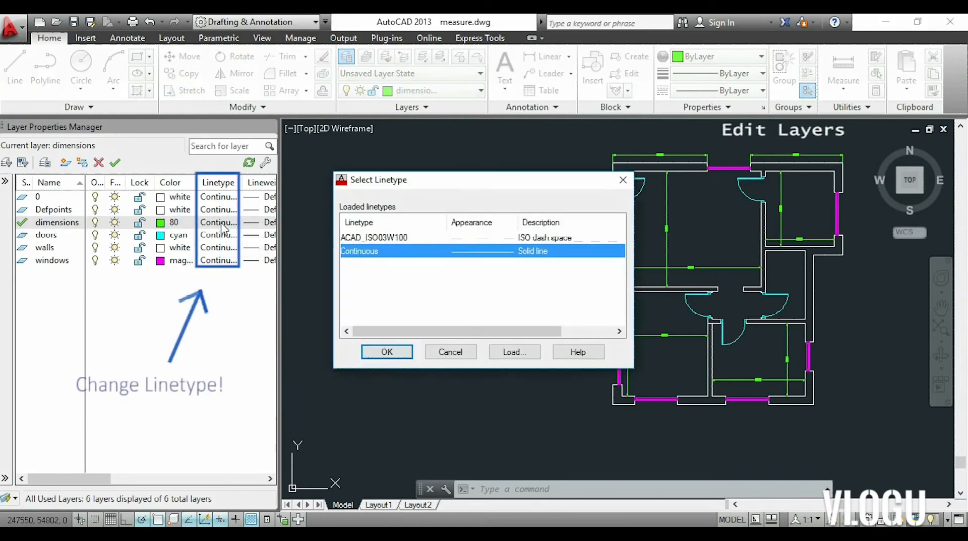
pyautogui.click(514, 352)
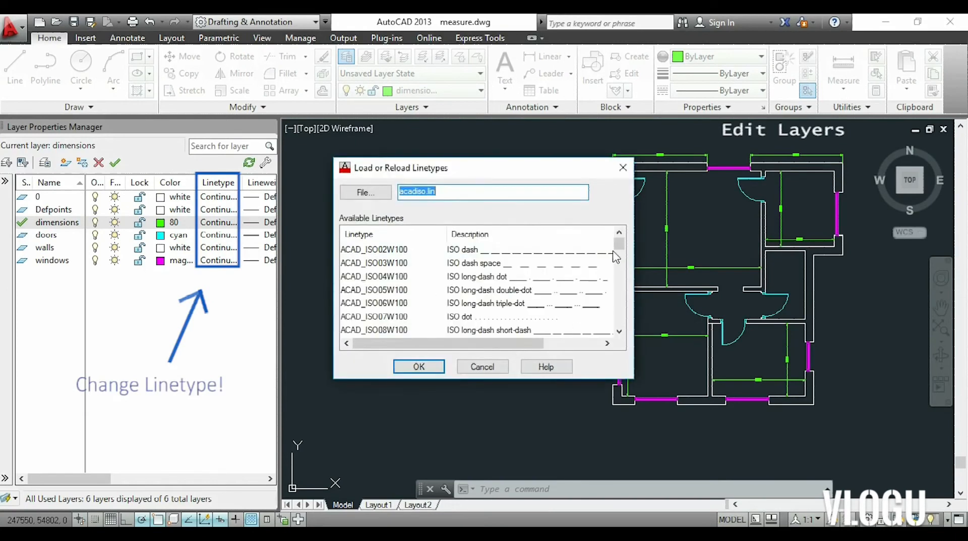
pyautogui.scroll(-3, 620, 253)
pyautogui.click(574, 295)
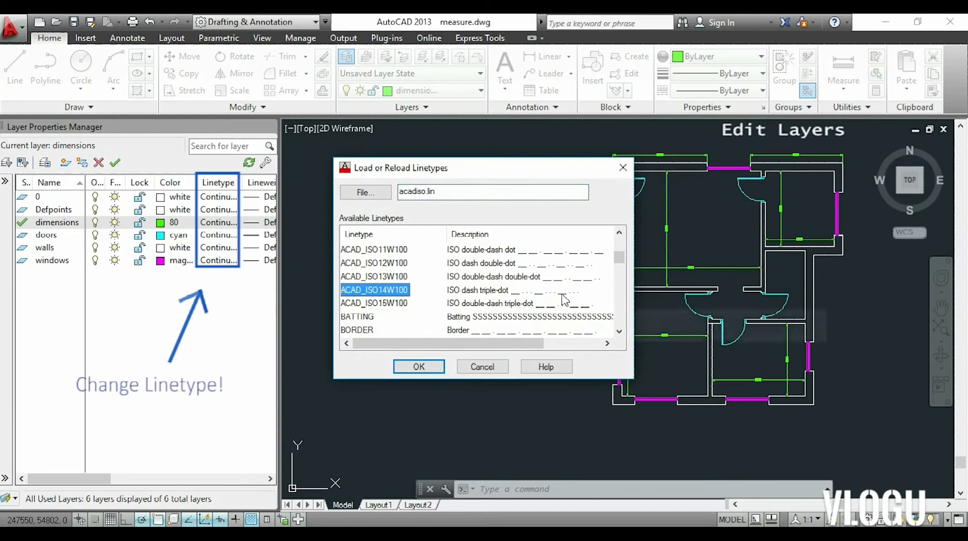
pyautogui.click(419, 366)
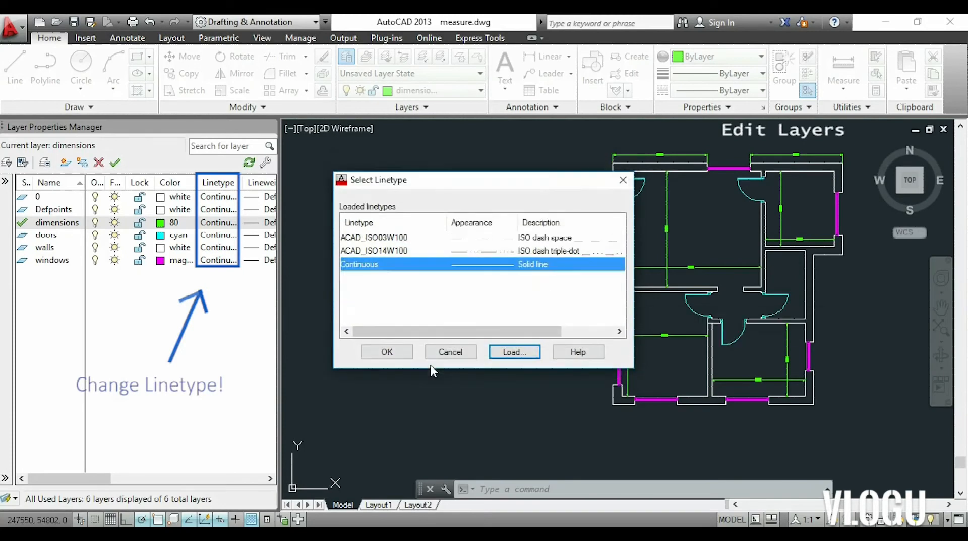
pyautogui.click(469, 249)
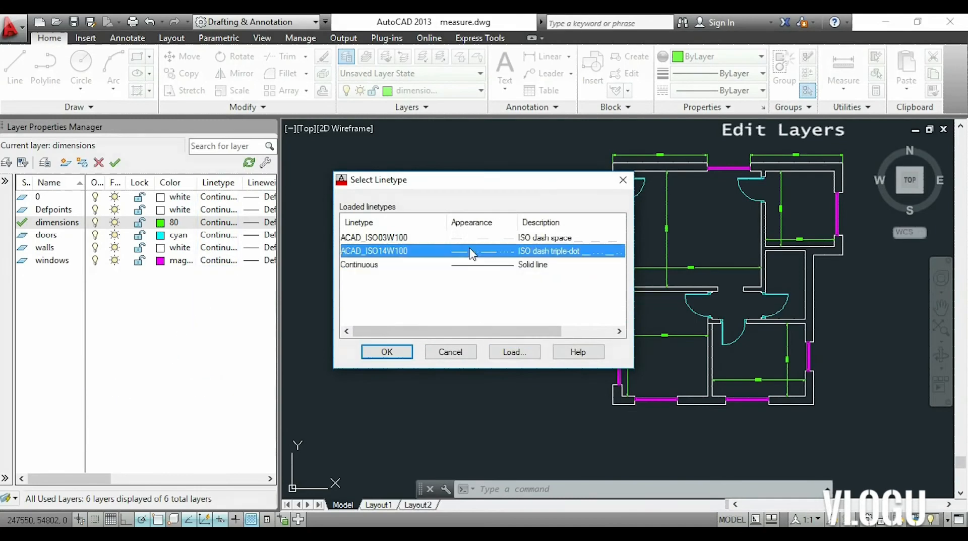
pyautogui.click(388, 353)
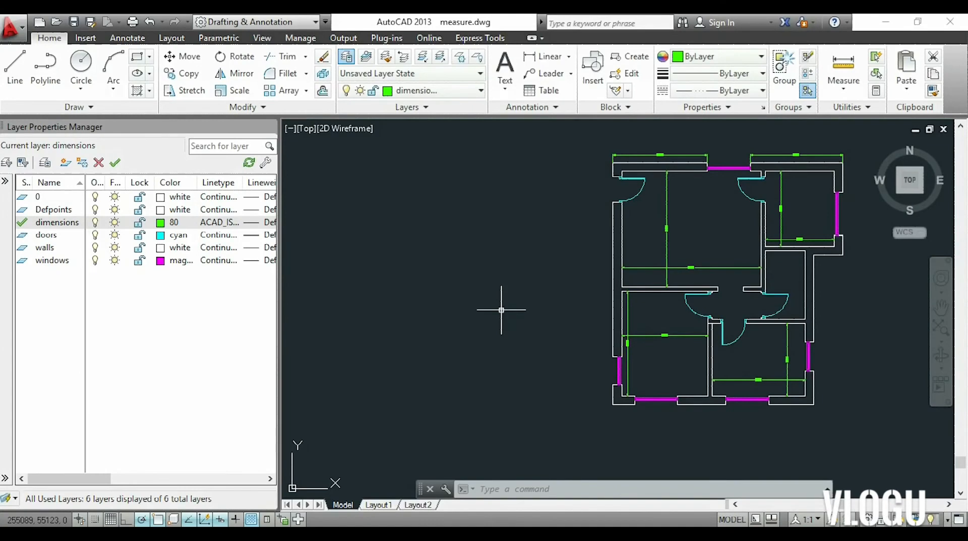
# Examine the linetype of the dimension lines up close in model space and in the Layout1 viewport.
pyautogui.scroll(8, 655, 323)
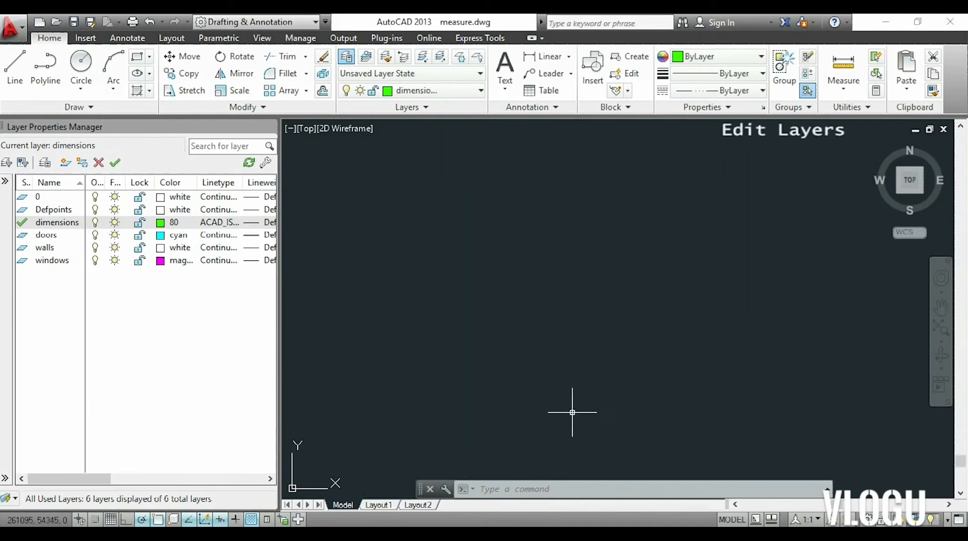
pyautogui.click(566, 429)
pyautogui.click(591, 360)
pyautogui.moveTo(580, 404); pyautogui.dragTo(590, 260, button='middle')
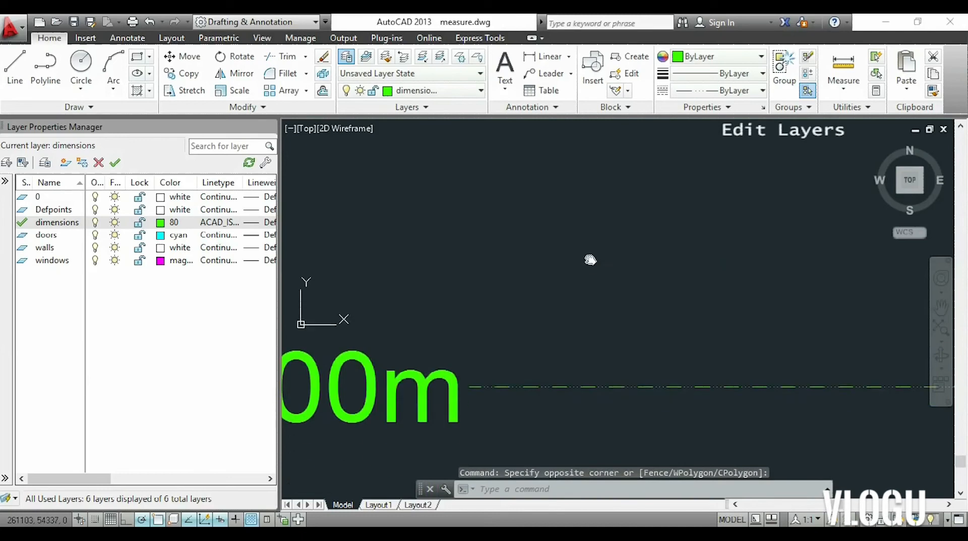
pyautogui.scroll(-4, 618, 342)
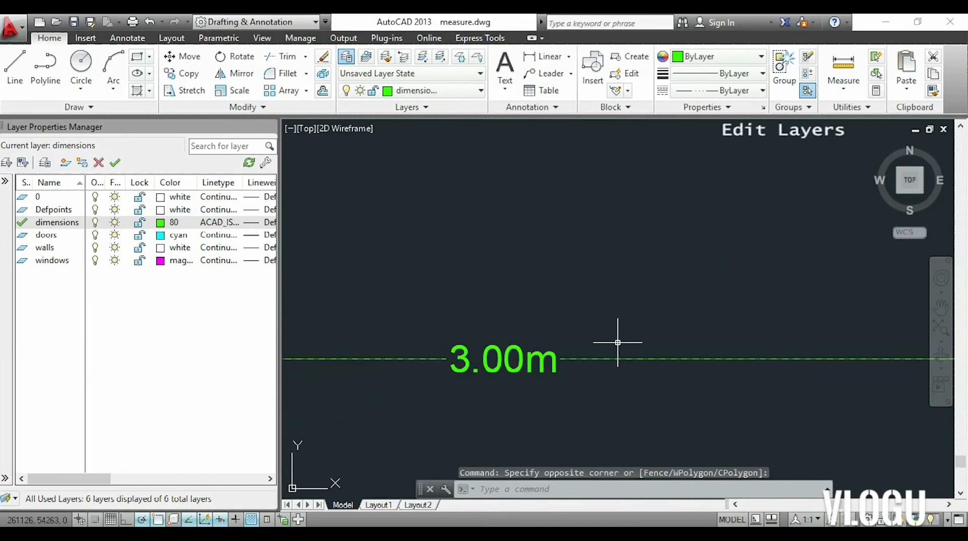
pyautogui.scroll(-6, 618, 342)
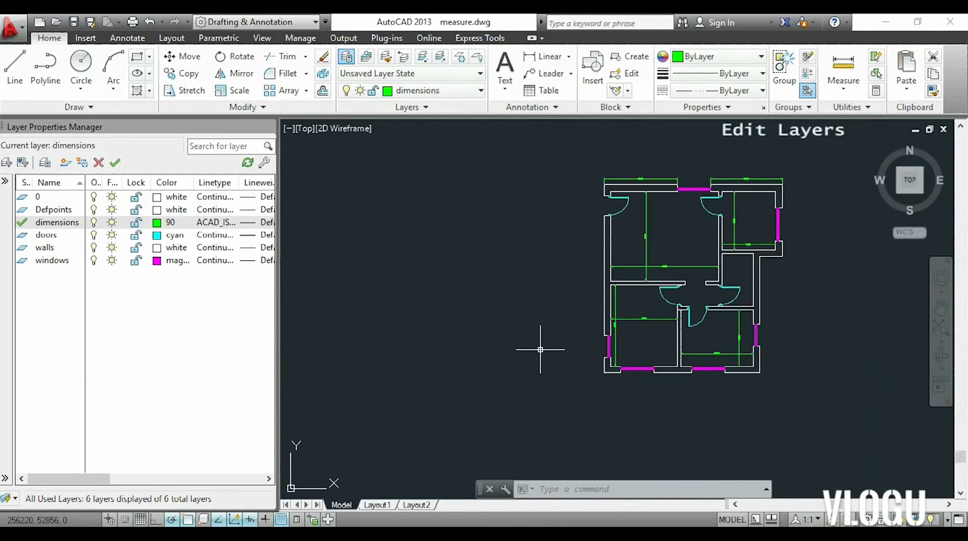
pyautogui.click(378, 504)
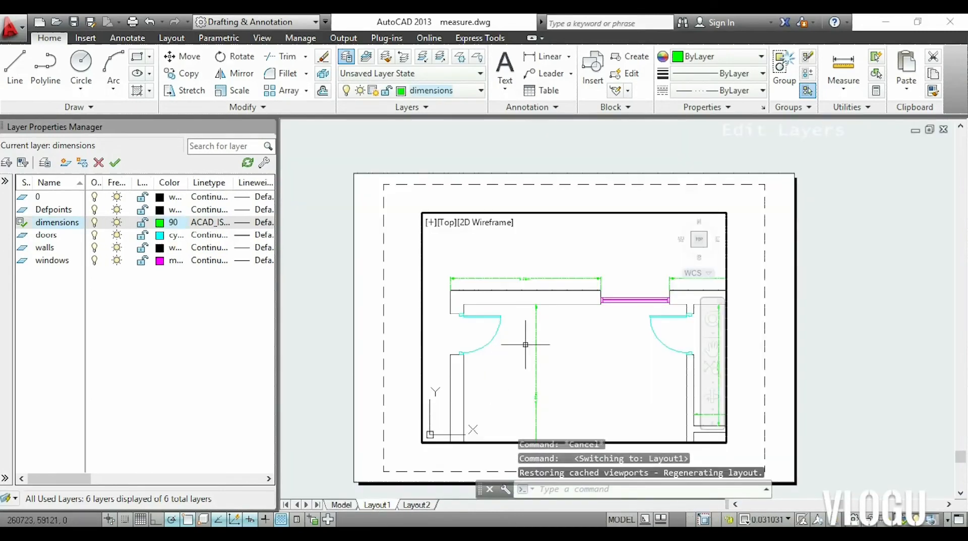
pyautogui.scroll(6, 526, 344)
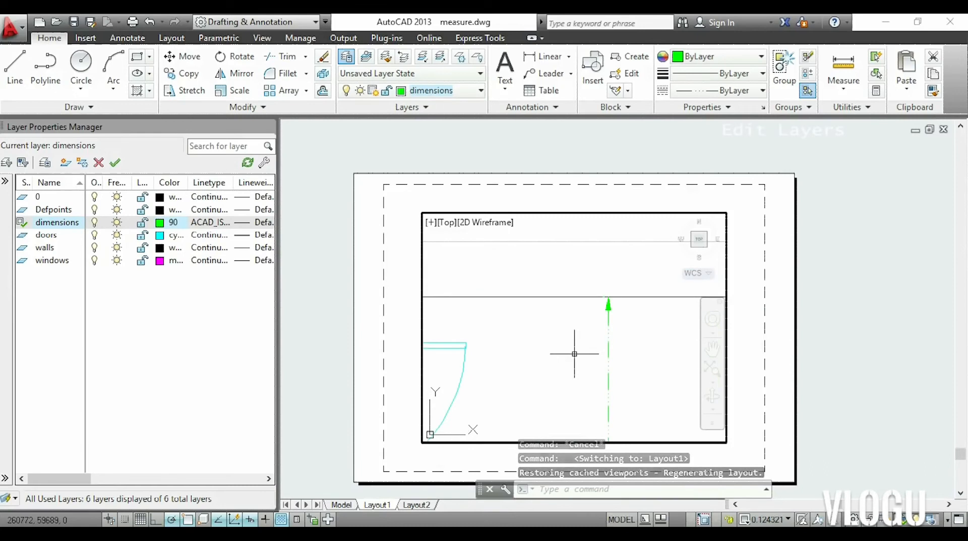
pyautogui.moveTo(573, 304); pyautogui.dragTo(597, 406, button='middle')
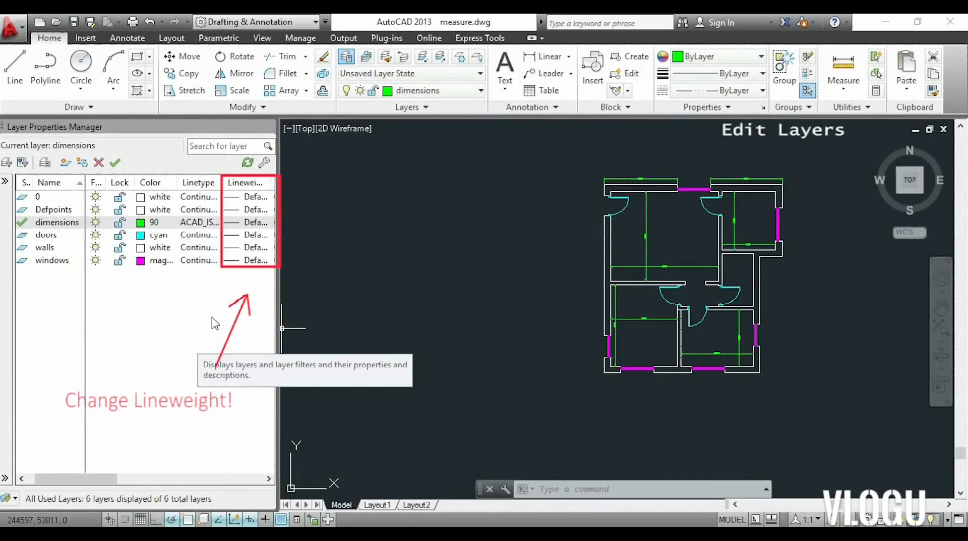
# Set the doors layer's lineweight to 1.00 mm and turn on the lineweight display in the drawing.
pyautogui.click(238, 237)
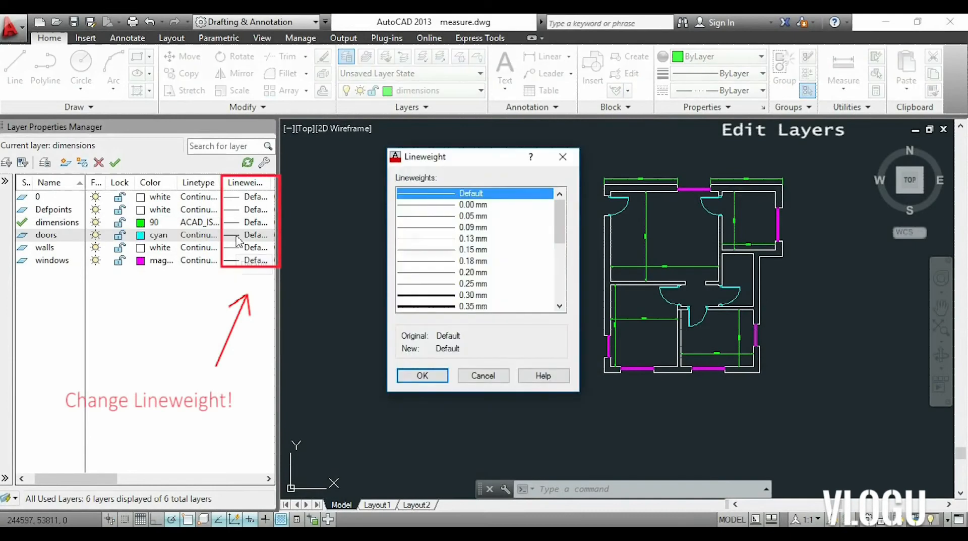
pyautogui.moveTo(563, 242); pyautogui.dragTo(561, 285)
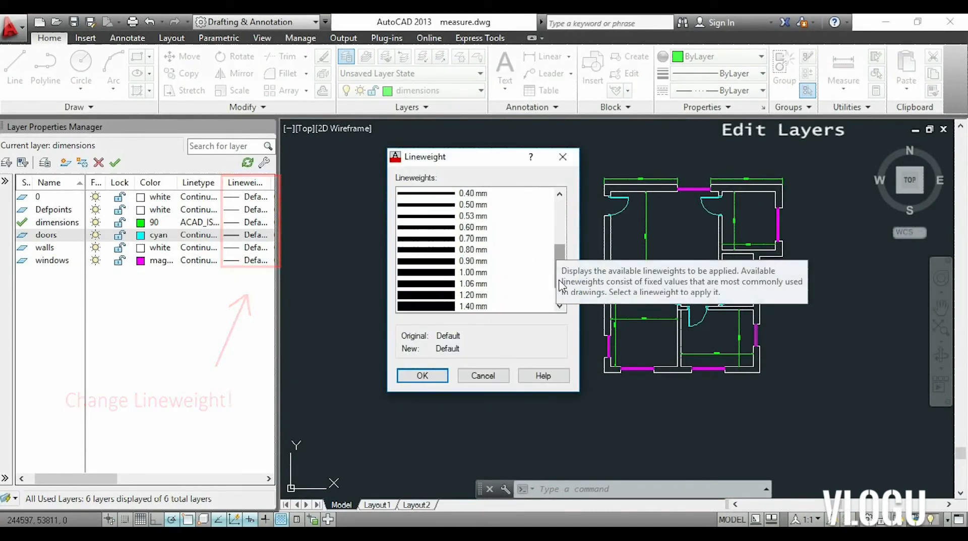
pyautogui.click(480, 275)
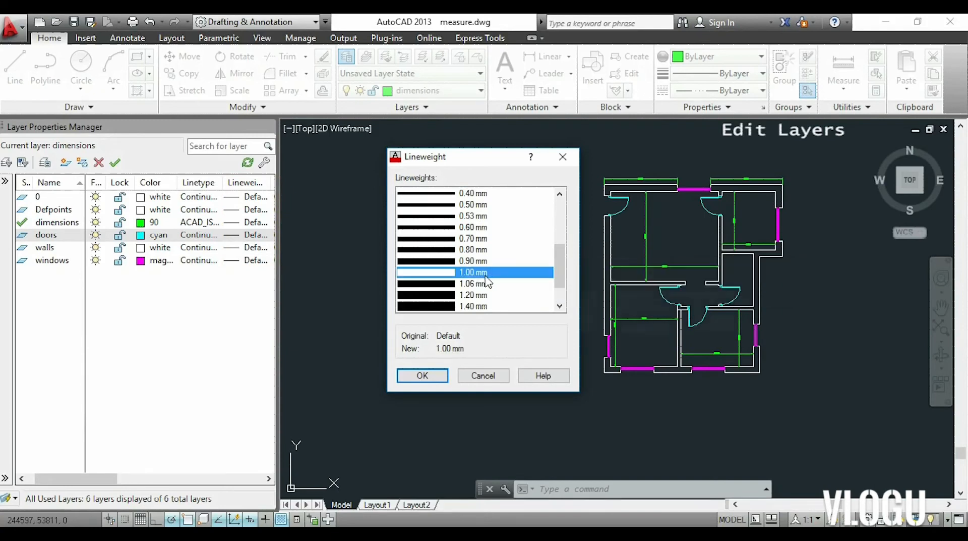
pyautogui.click(422, 375)
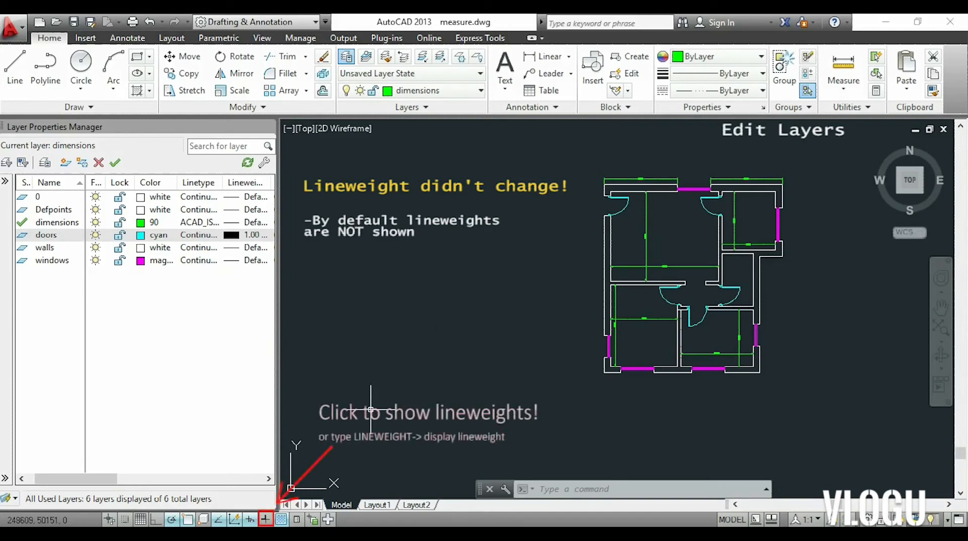
pyautogui.click(266, 518)
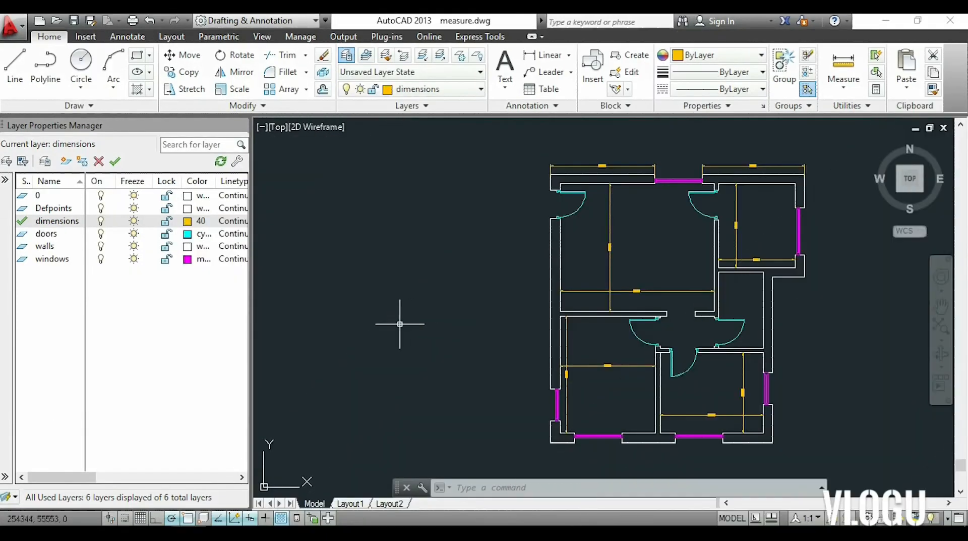
# Create a new layer named "line" and set its color to red, index color 10.
pyautogui.rightClick(43, 304)
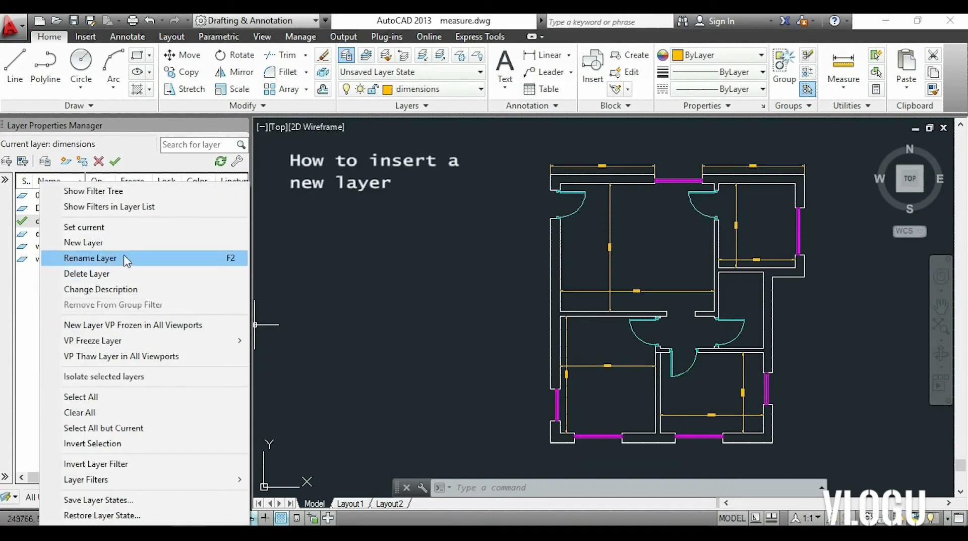
pyautogui.click(147, 243)
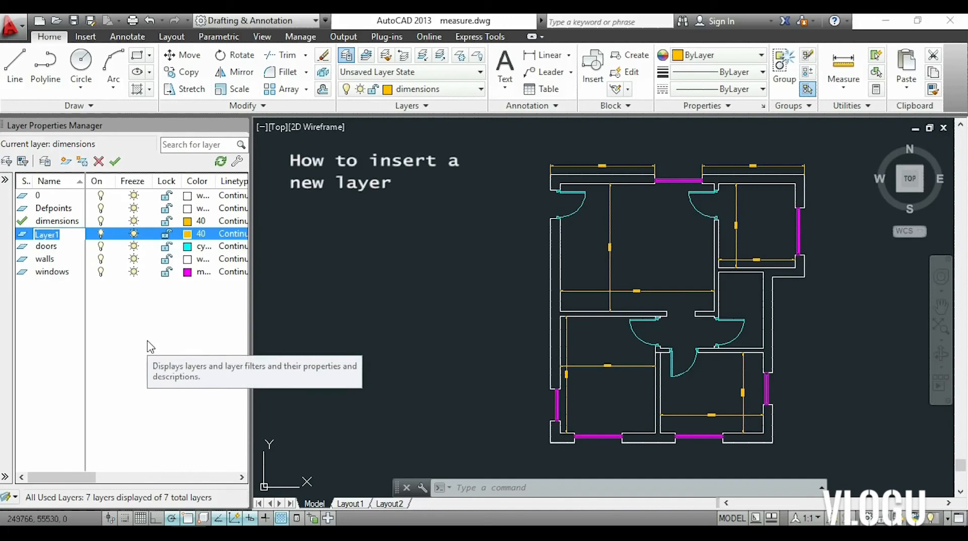
pyautogui.write('line')
pyautogui.press('Return')
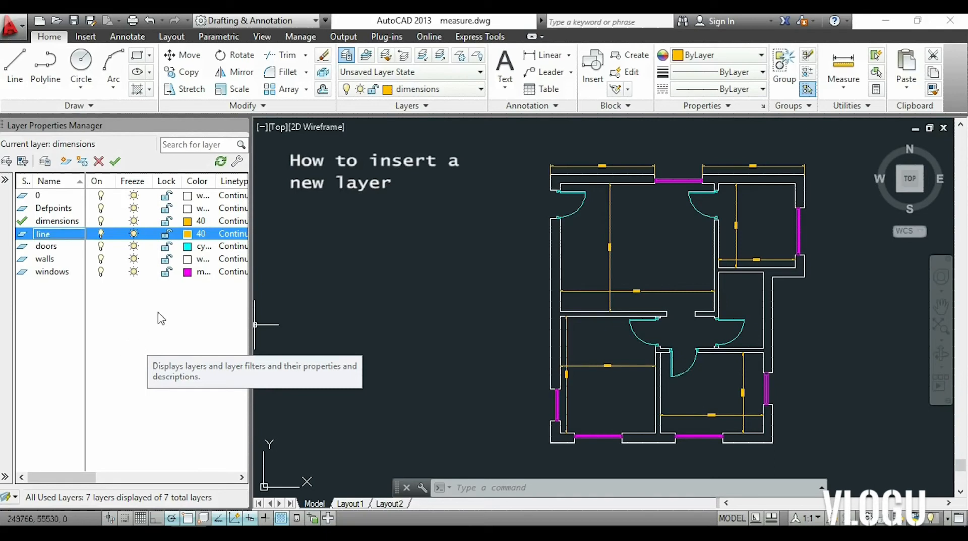
pyautogui.click(194, 233)
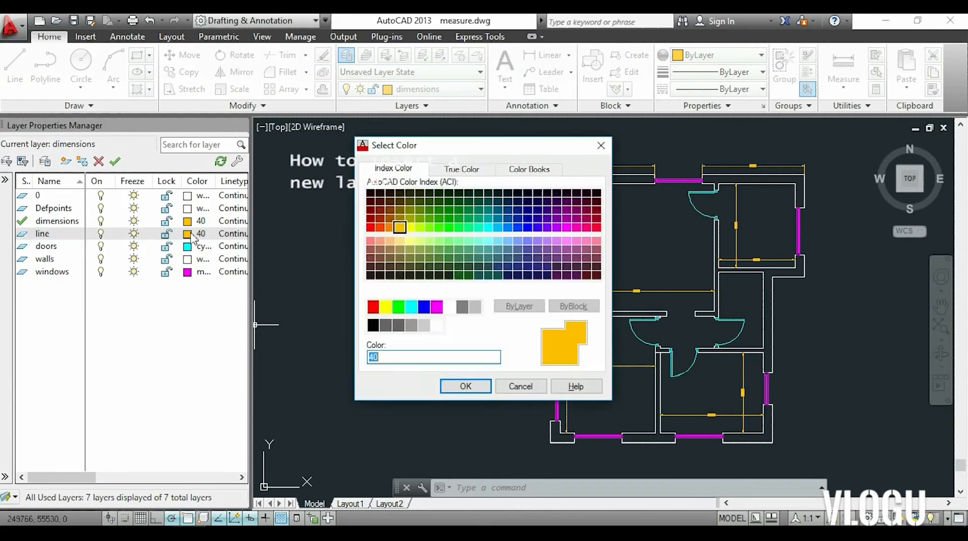
pyautogui.click(370, 227)
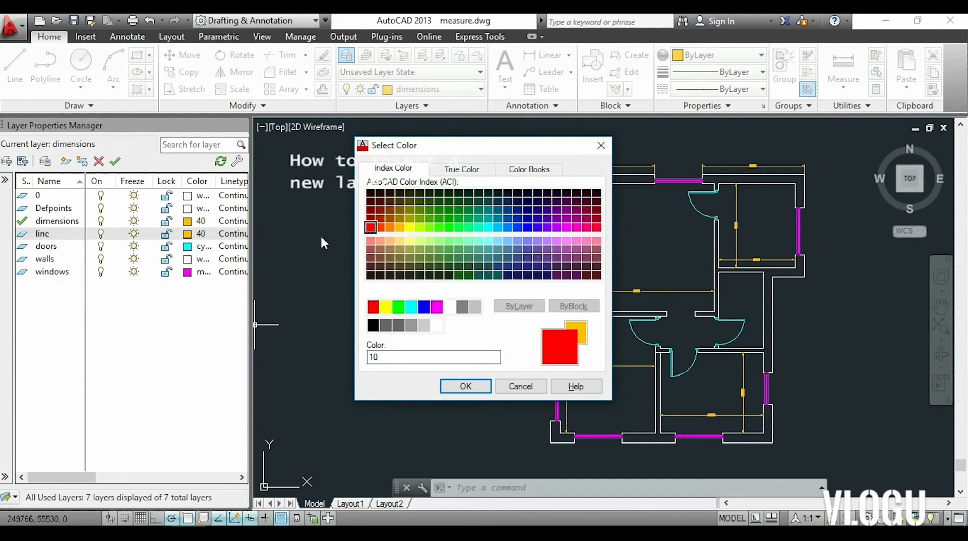
pyautogui.click(465, 385)
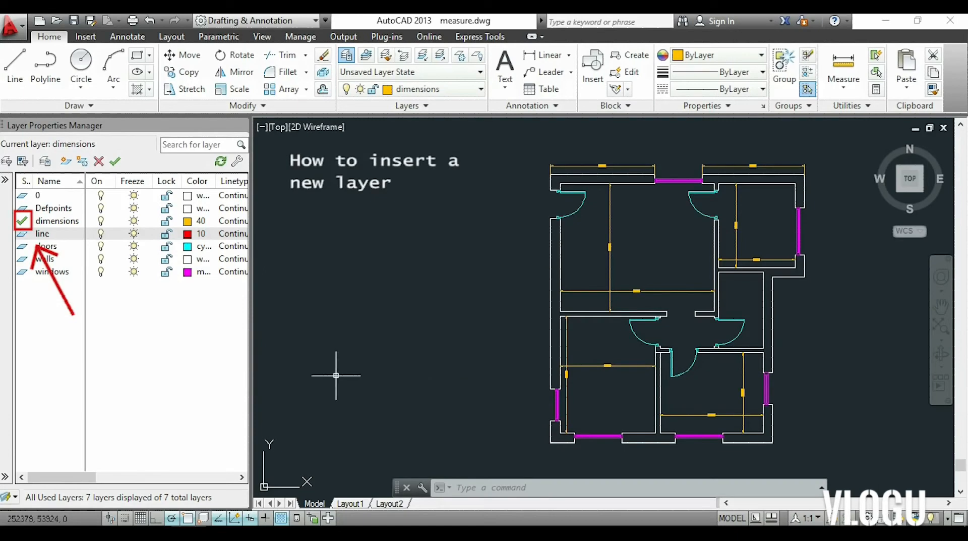
# Draw a vertical line in the empty area beside the floor plan on the dimensions layer.
pyautogui.write('l')
pyautogui.press('Return')
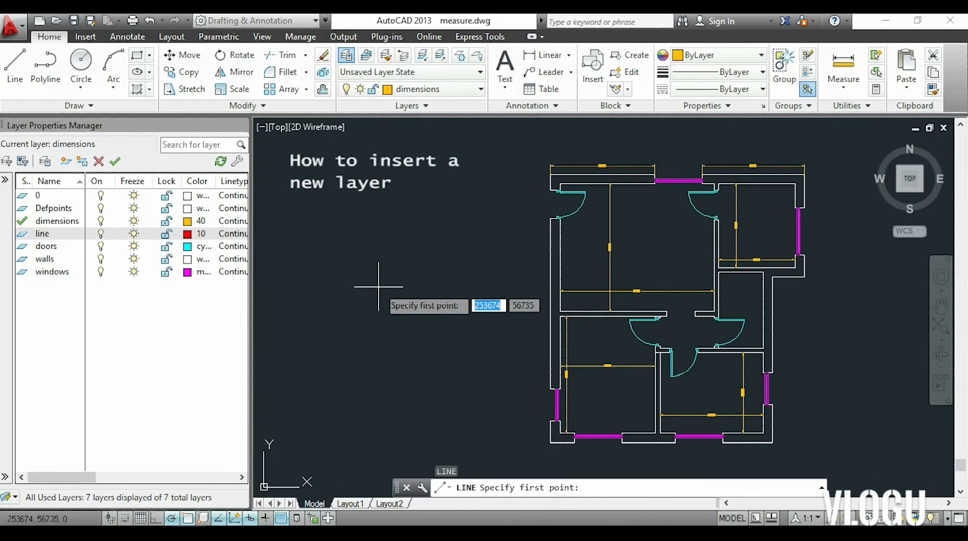
pyautogui.click(427, 179)
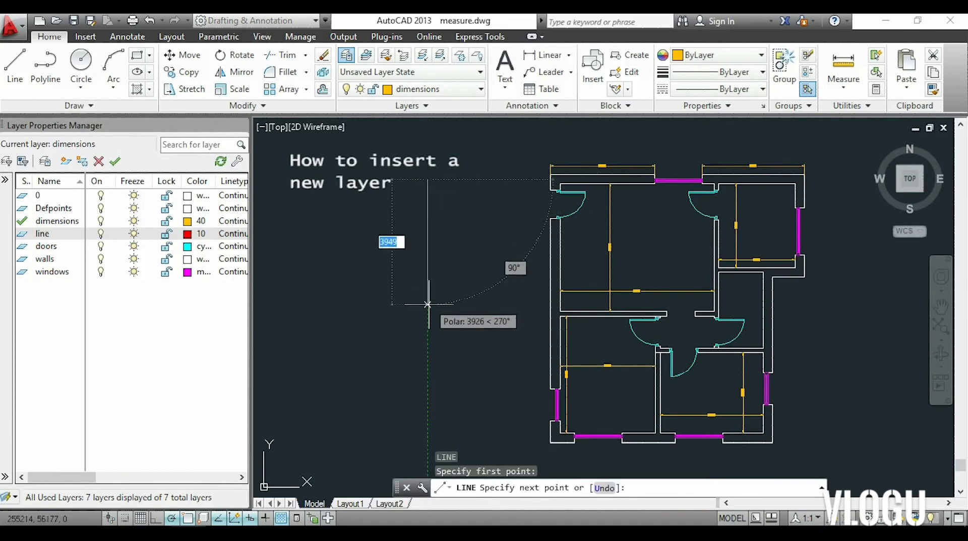
pyautogui.click(427, 326)
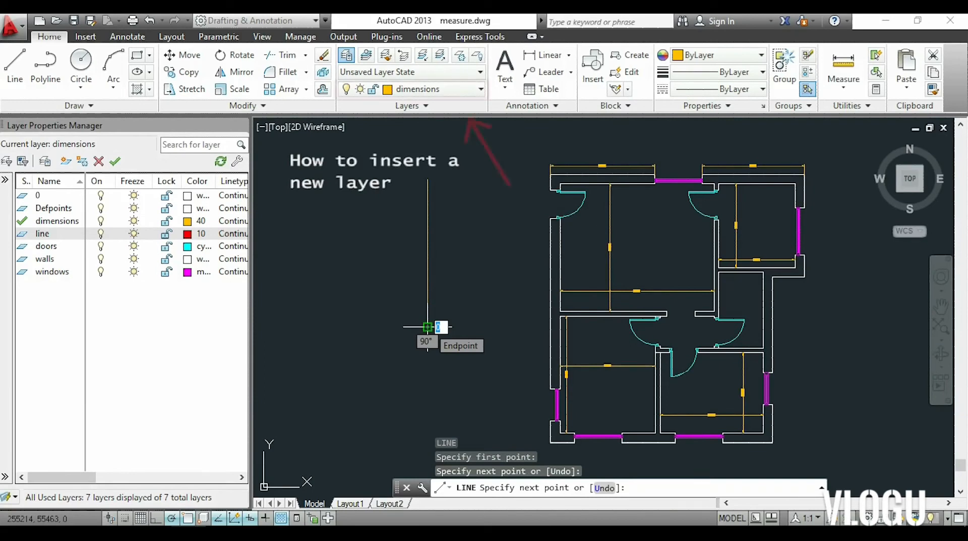
pyautogui.press('Escape')
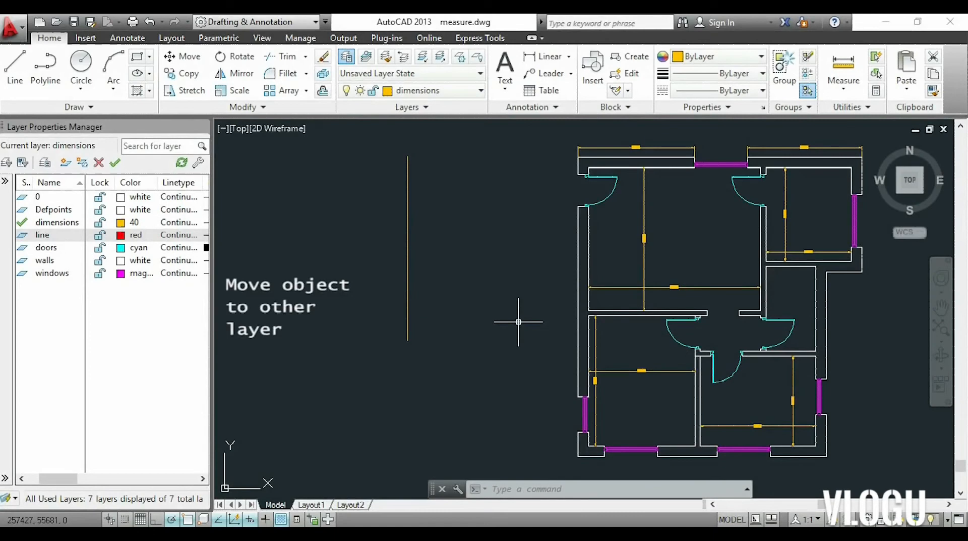
# Move the vertical line beside the floor plan from the dimensions layer to the "line" layer.
pyautogui.click(516, 373)
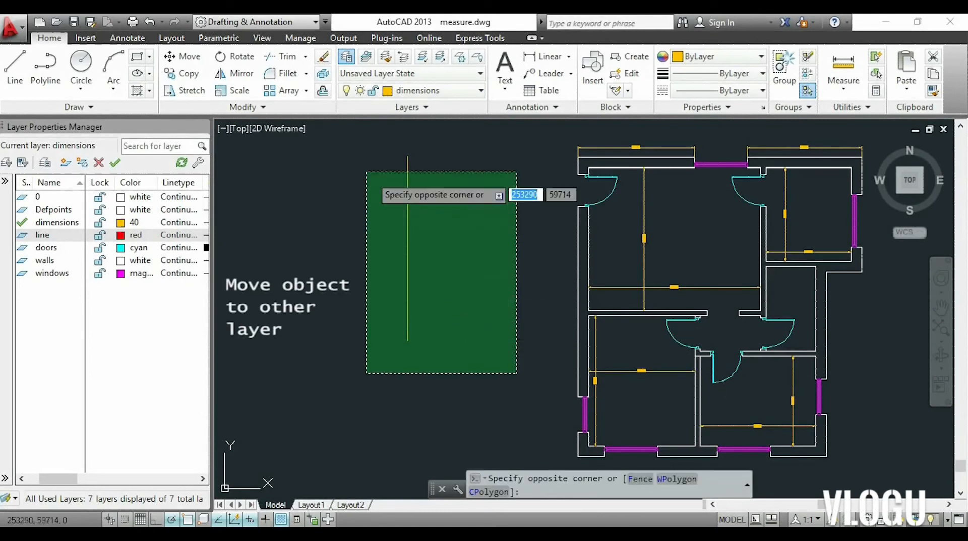
pyautogui.click(338, 140)
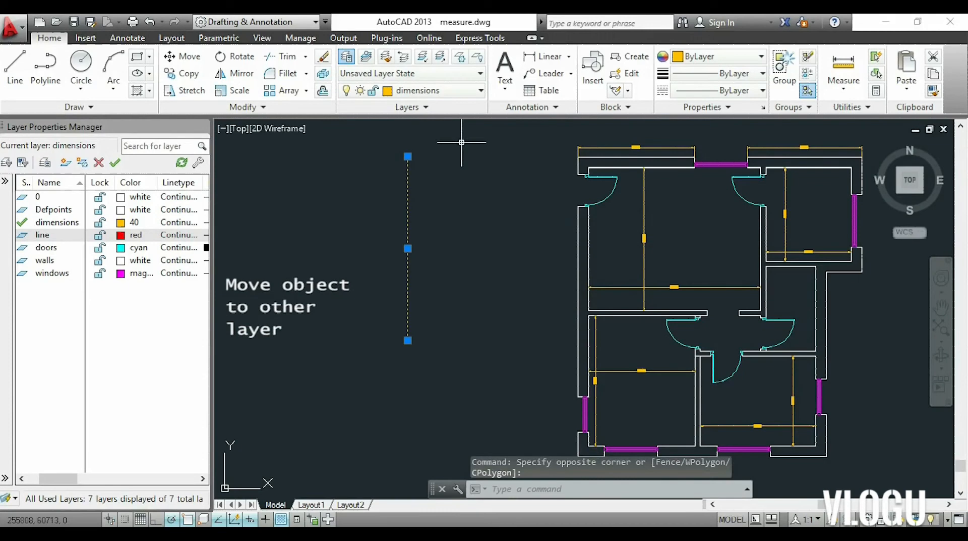
pyautogui.click(480, 91)
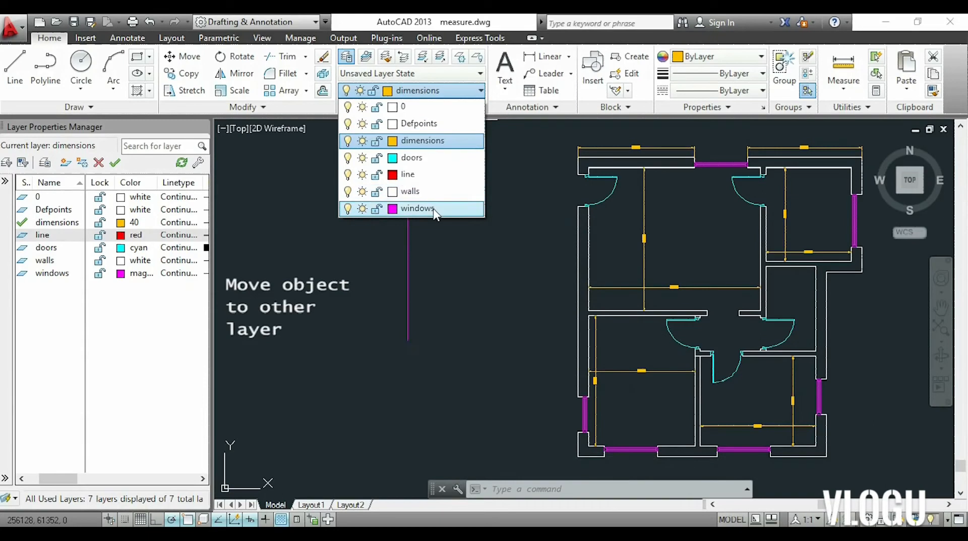
pyautogui.click(429, 174)
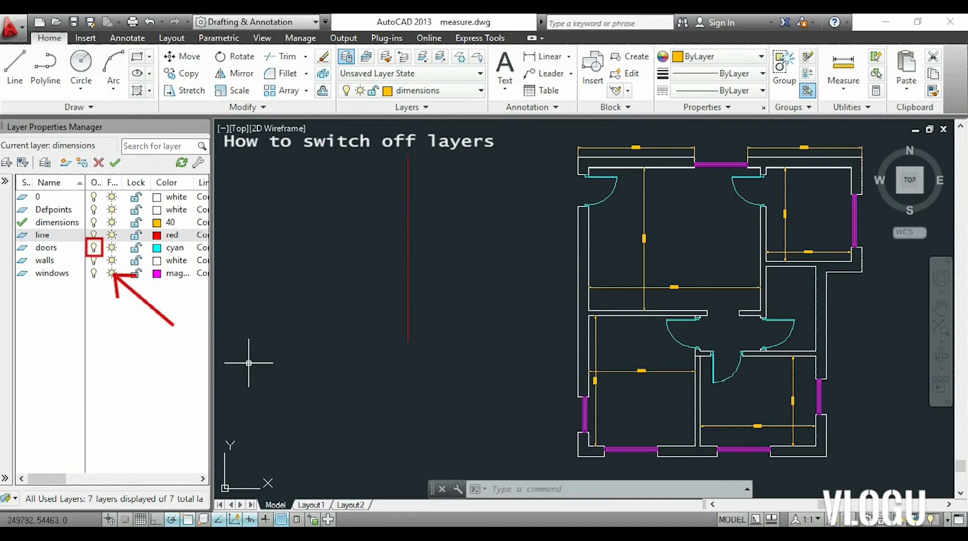
# Switch off the doors layer.
pyautogui.click(94, 248)
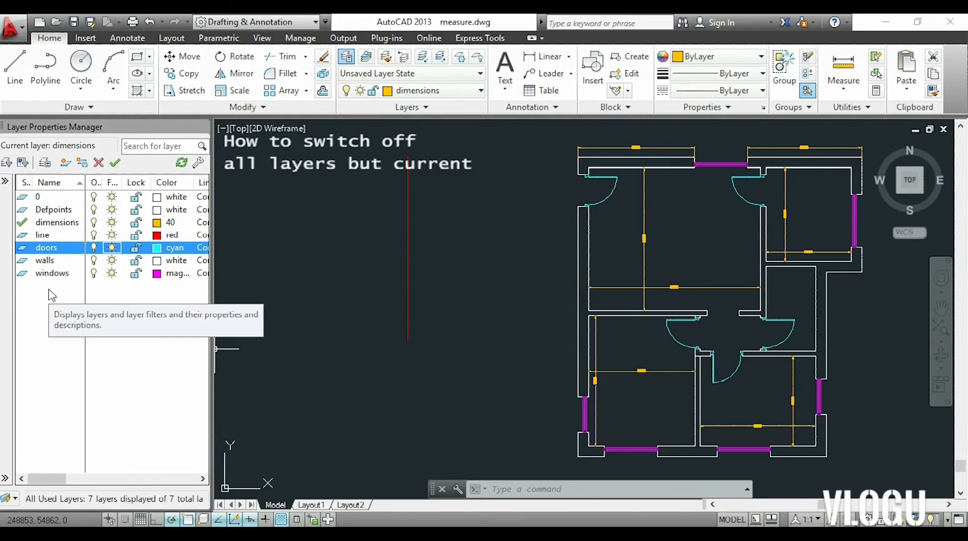
# Make the doors layer current and switch off all the other layers at once.
pyautogui.doubleClick(62, 249)
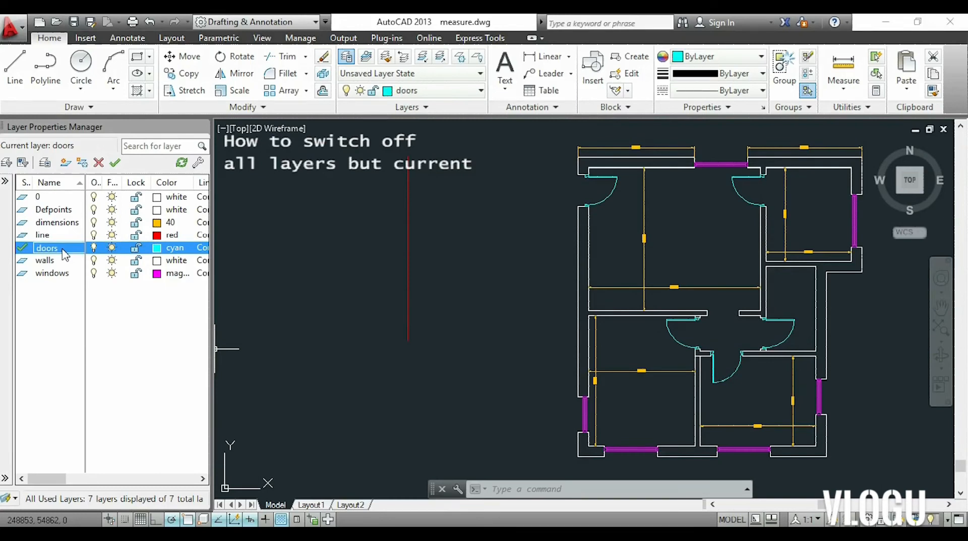
pyautogui.rightClick(65, 255)
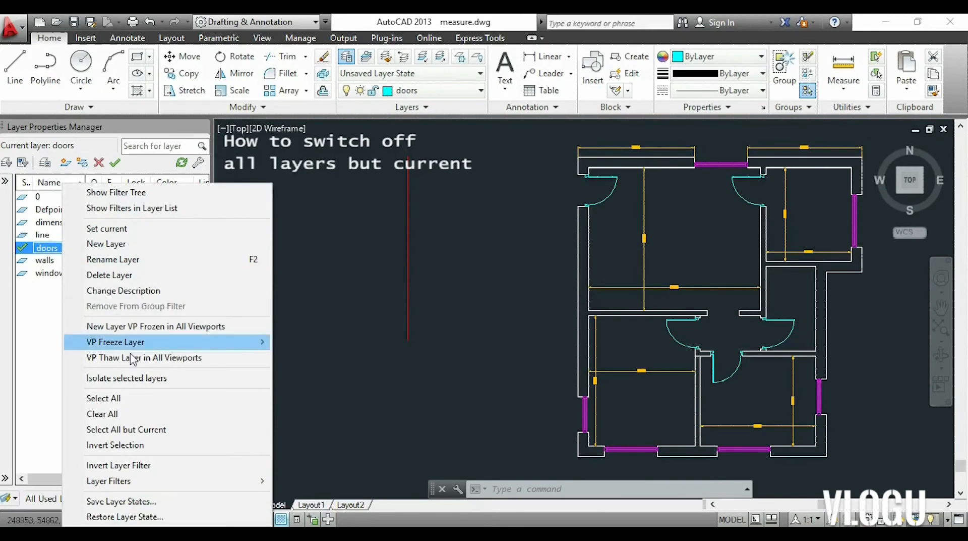
pyautogui.click(210, 429)
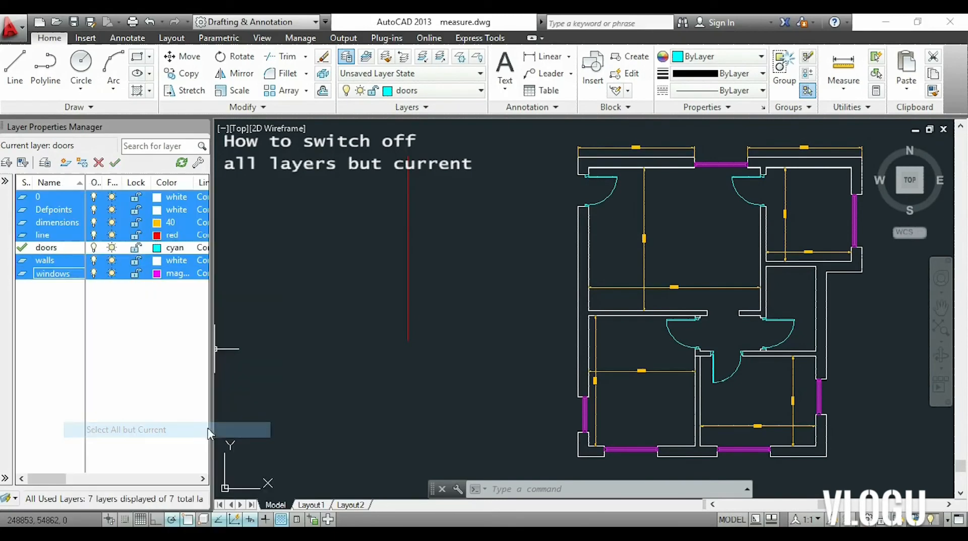
pyautogui.click(94, 273)
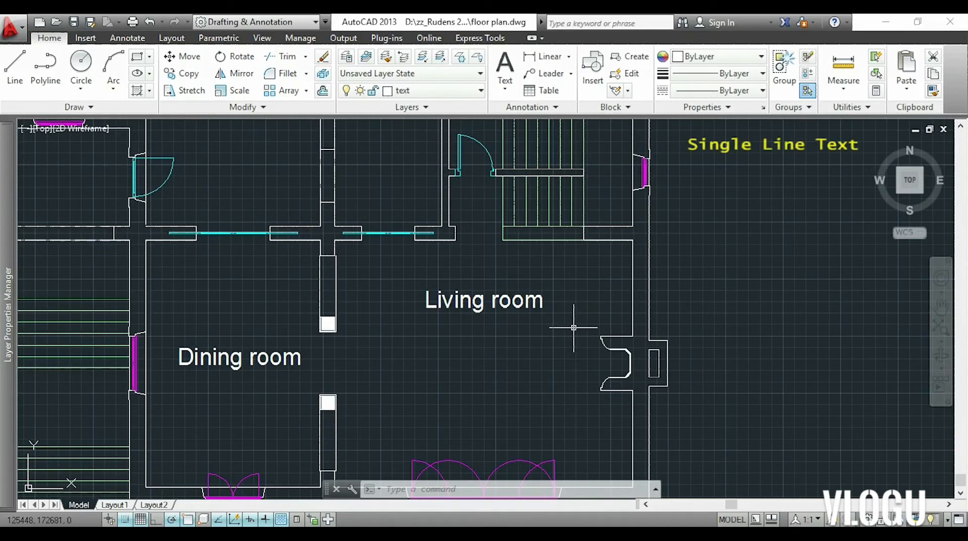
# In floor plan.dwg, add horizontal single-line text "Living room" just below the existing Living room label, picking its height freehand.
pyautogui.click(506, 90)
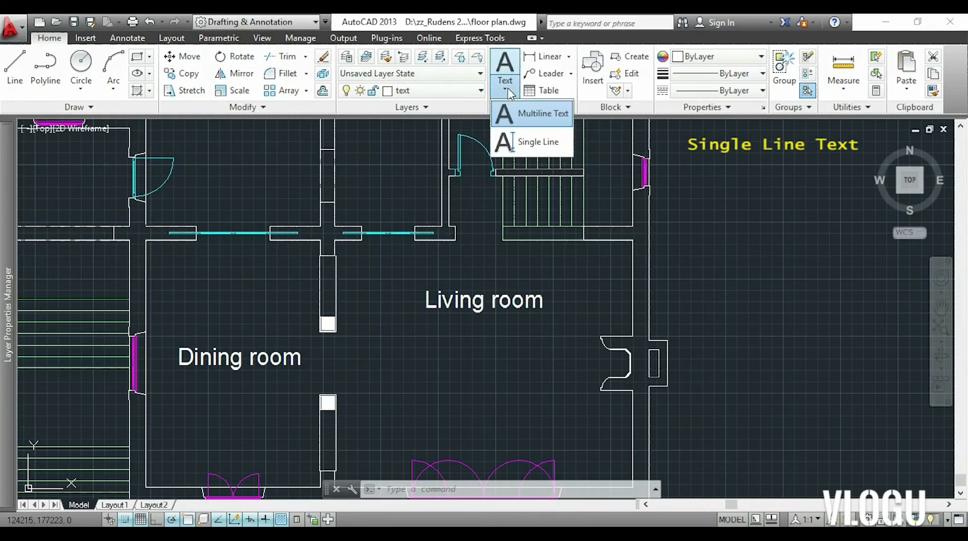
pyautogui.click(559, 146)
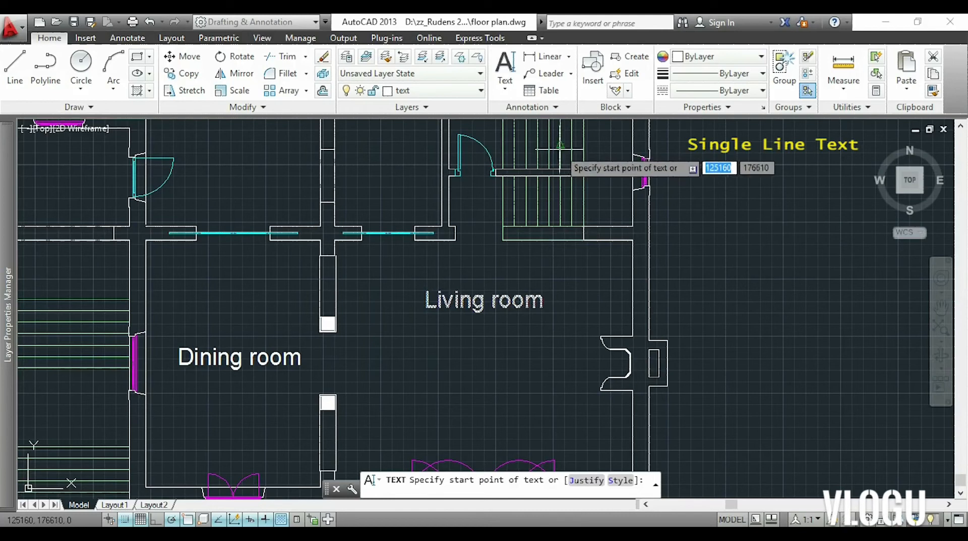
pyautogui.scroll(2, 423, 360)
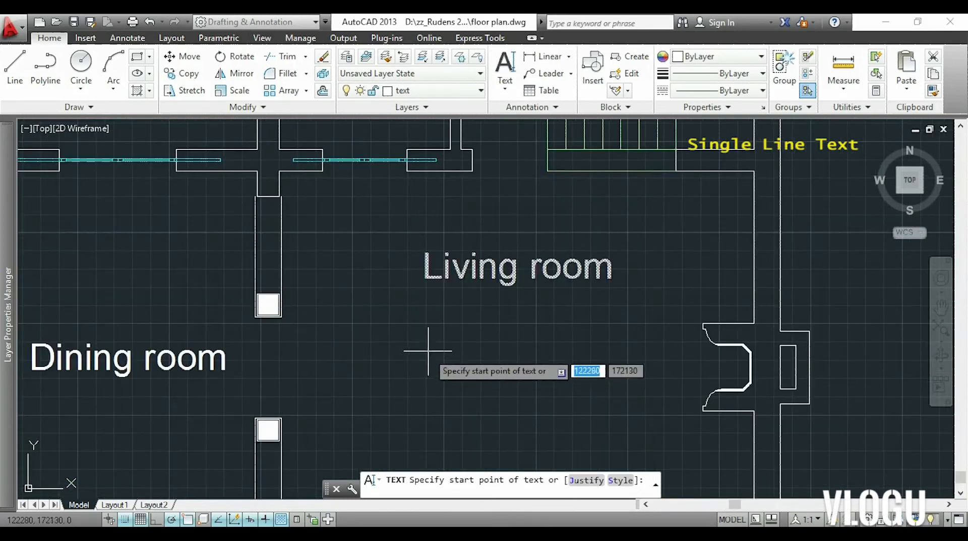
pyautogui.click(426, 338)
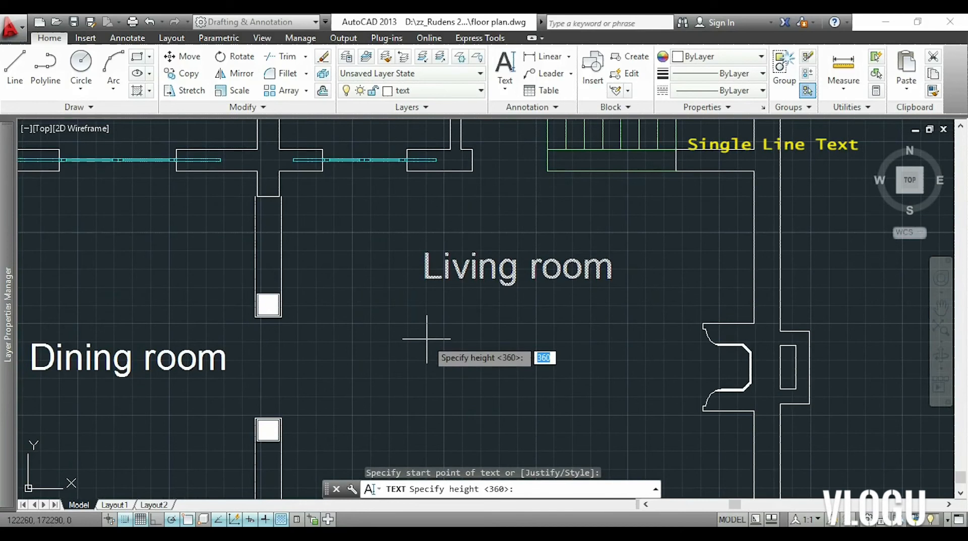
pyautogui.click(427, 307)
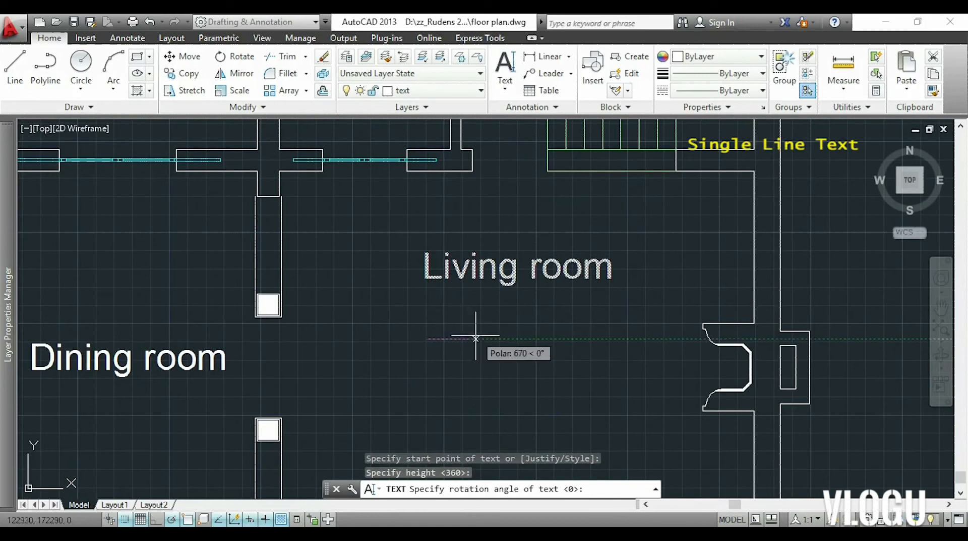
pyautogui.click(596, 338)
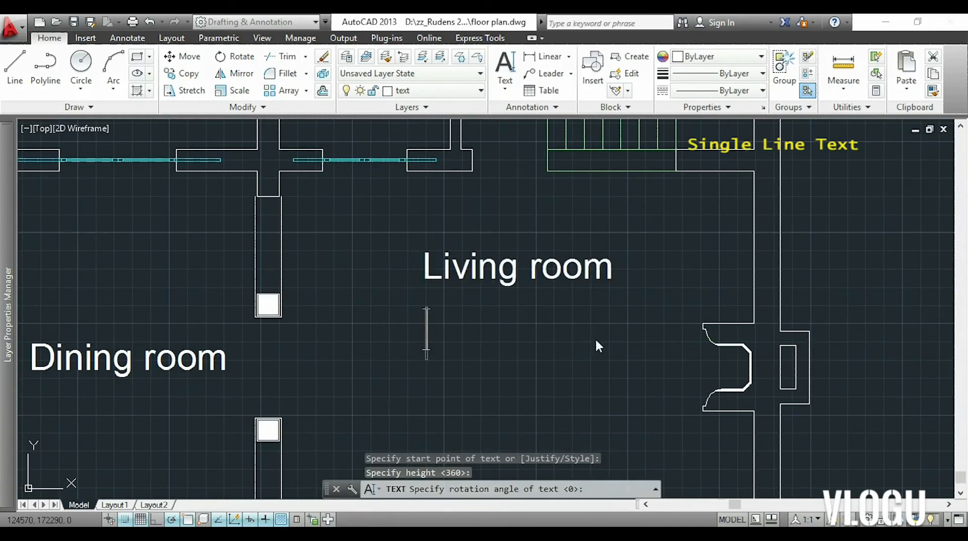
pyautogui.write('Living room')
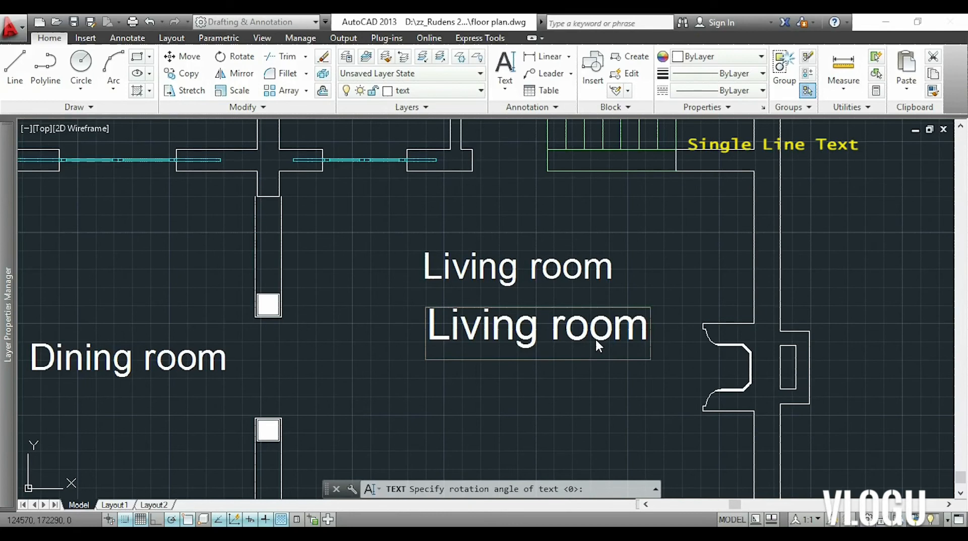
pyautogui.click(677, 315)
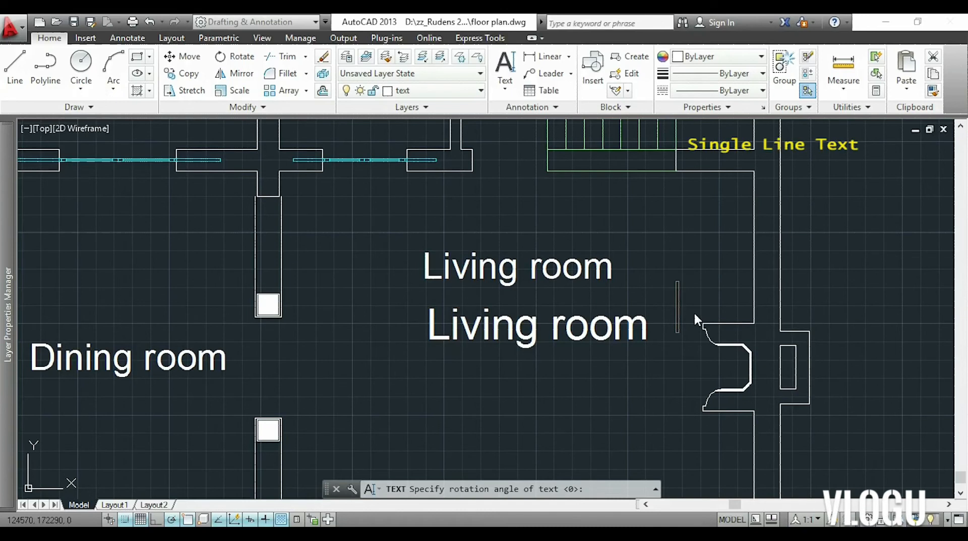
pyautogui.press('Return')
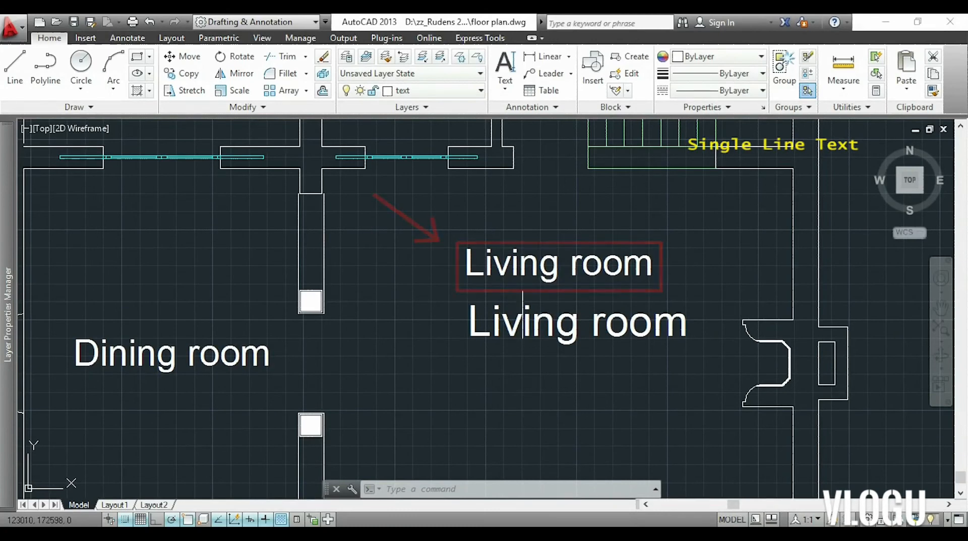
# Check the text height of the upper "Living room" label in its quick properties.
pyautogui.click(473, 272)
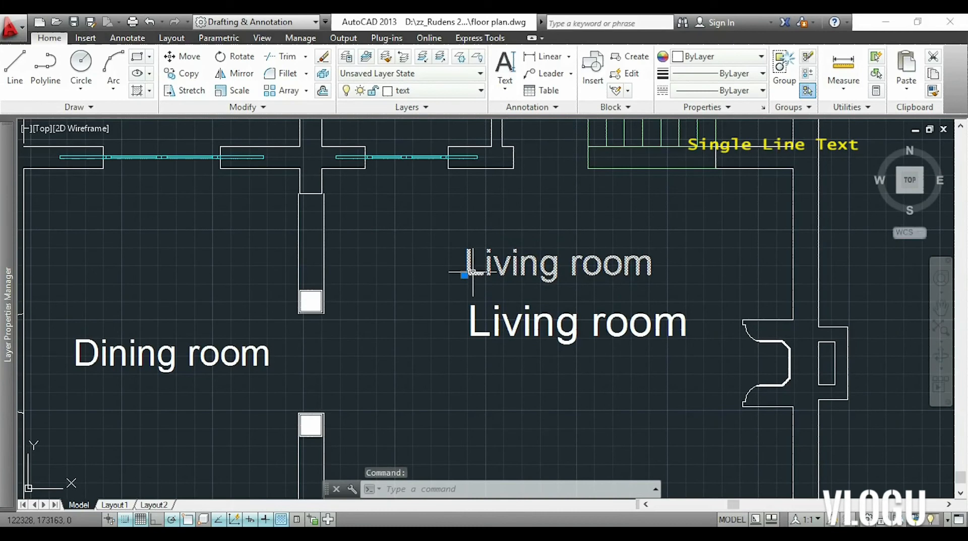
pyautogui.rightClick(464, 274)
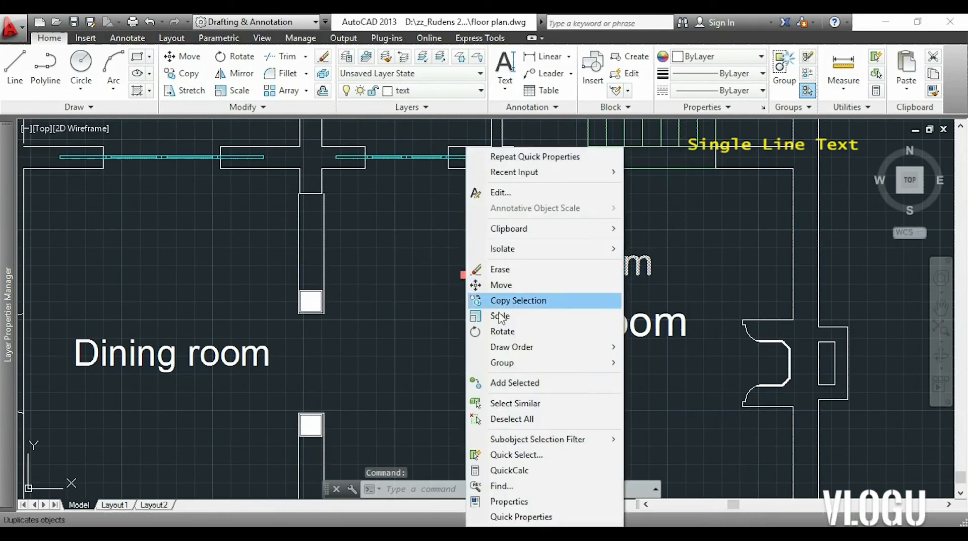
pyautogui.click(551, 518)
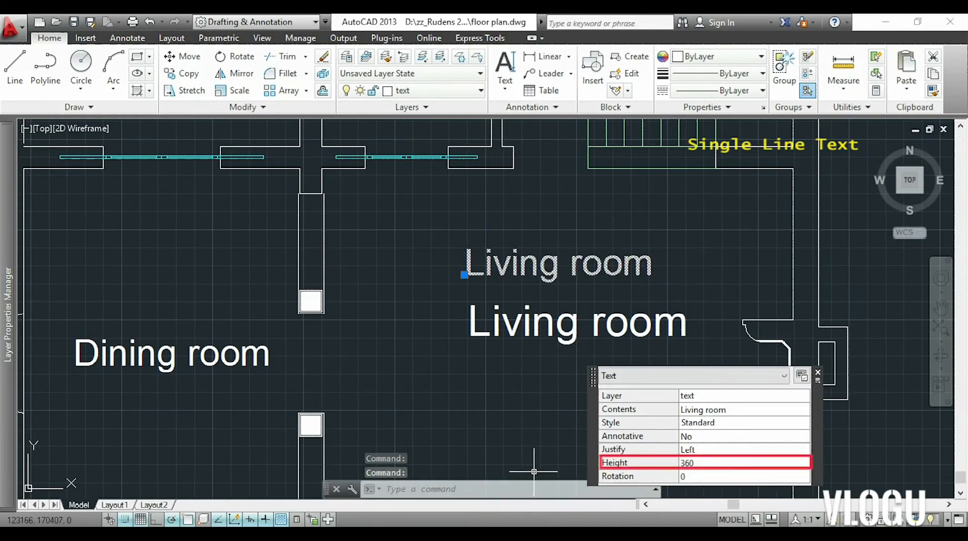
pyautogui.click(818, 372)
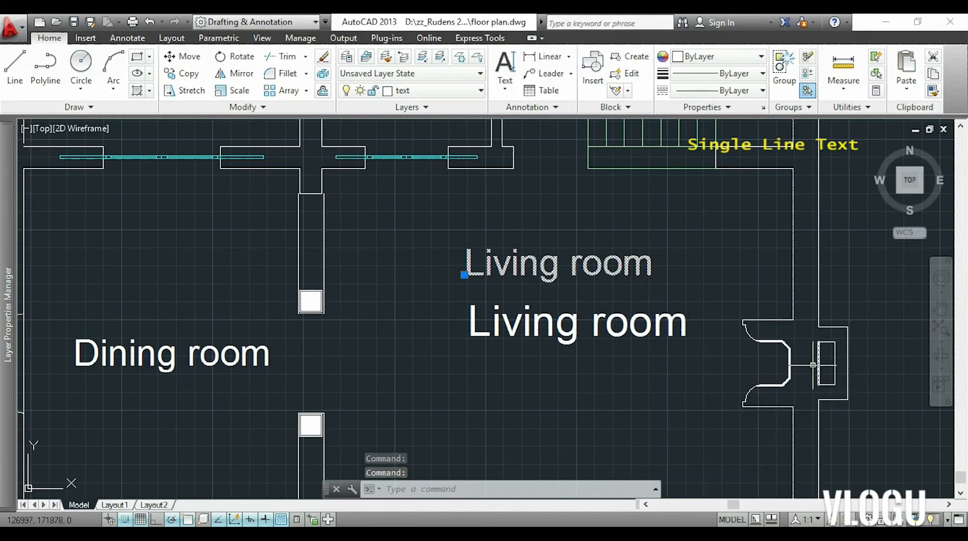
# Add another horizontal single-line text "Living room" with a height of 360 below the two existing Living room labels.
pyautogui.click(515, 70)
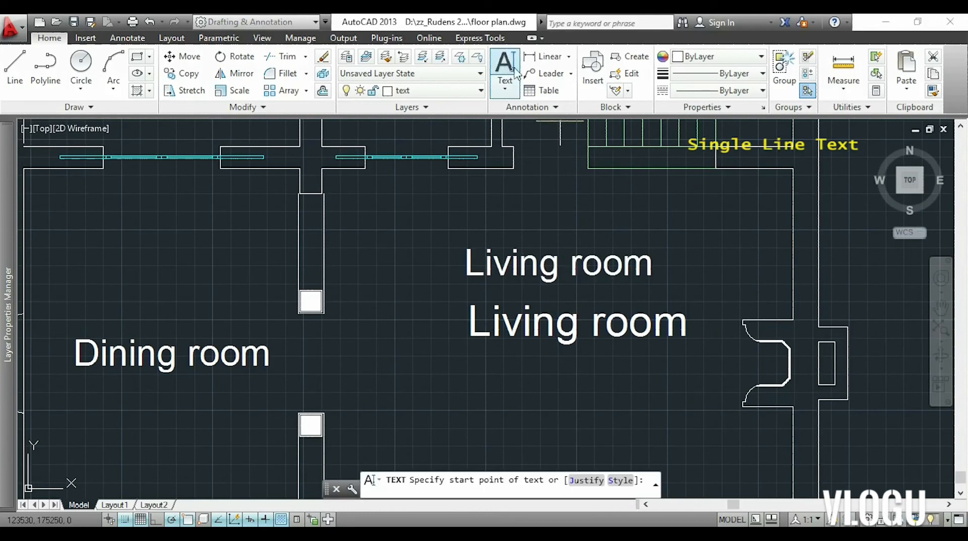
pyautogui.click(475, 402)
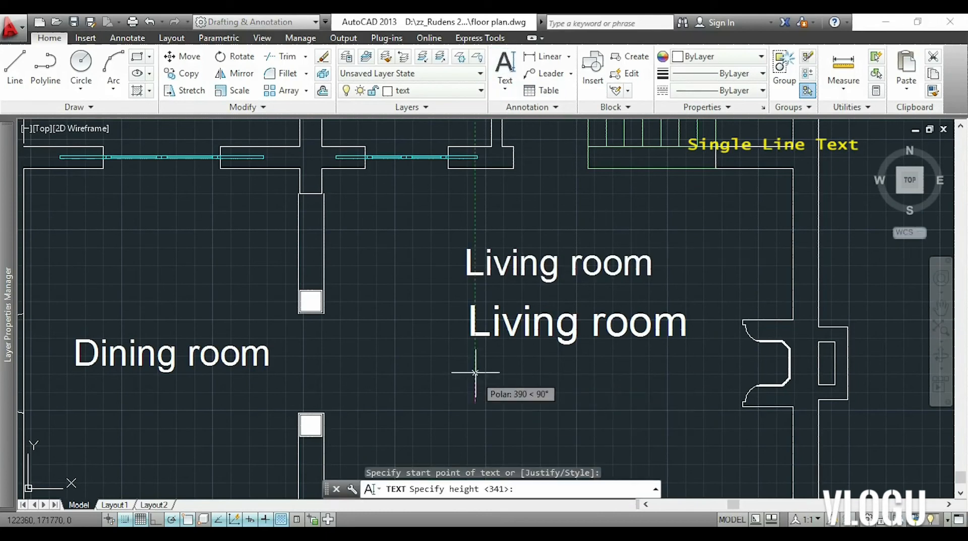
pyautogui.write('360')
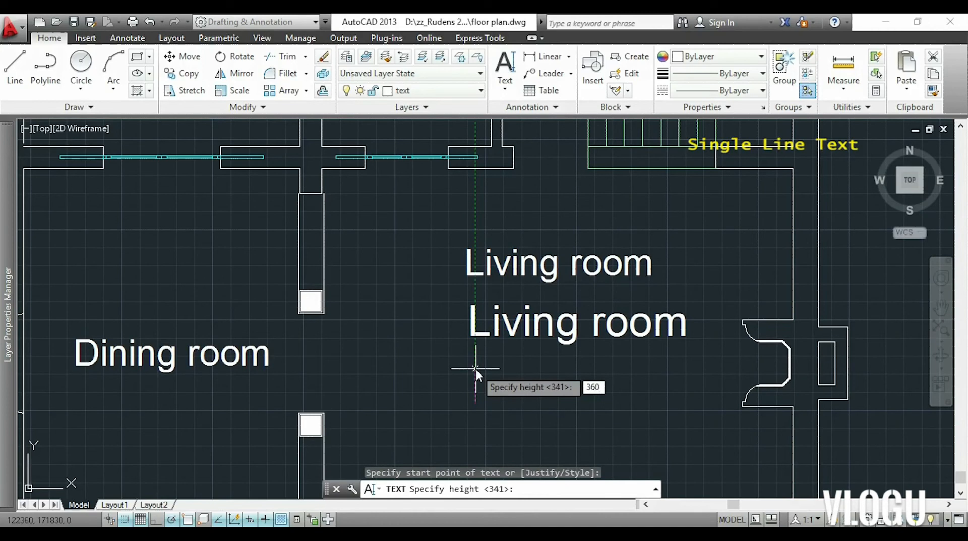
pyautogui.press('Return')
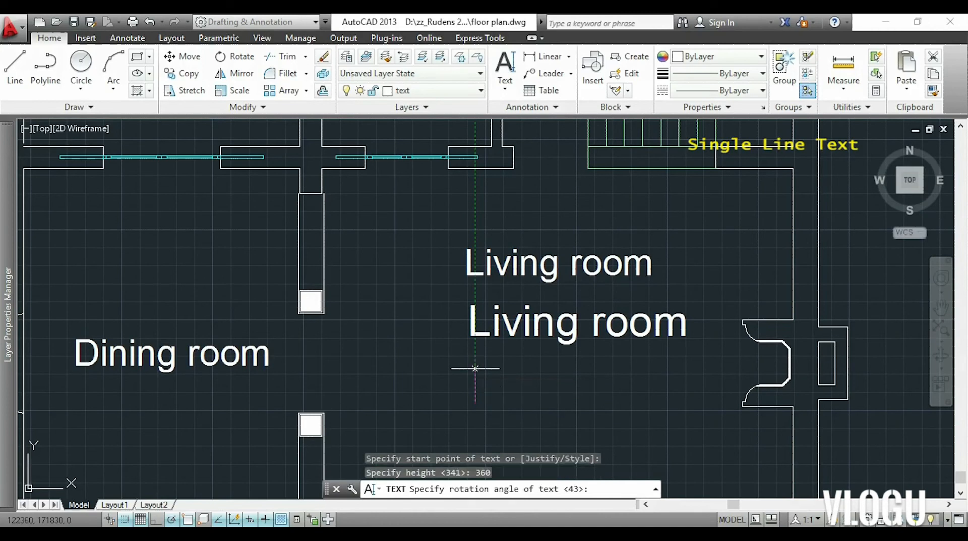
pyautogui.click(569, 402)
pyautogui.write('Living')
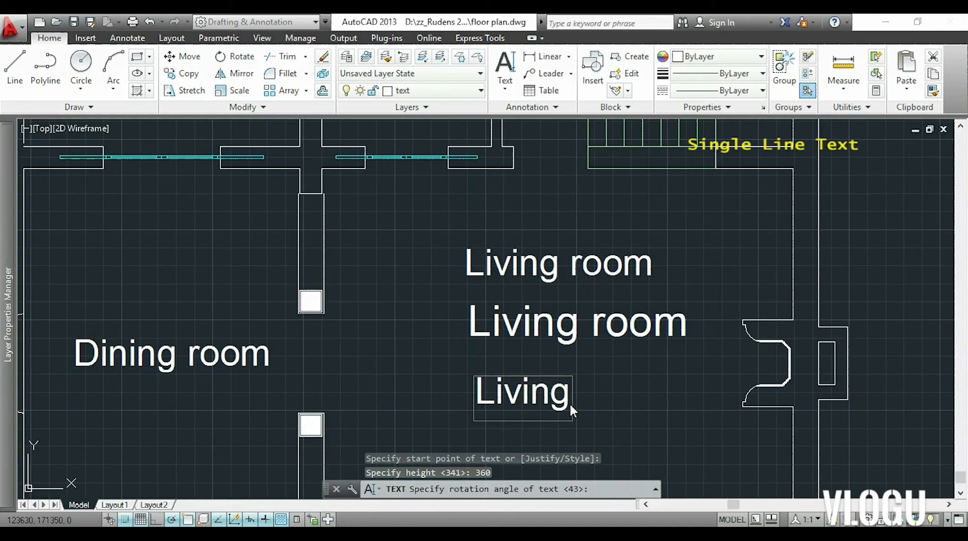
pyautogui.write(' room')
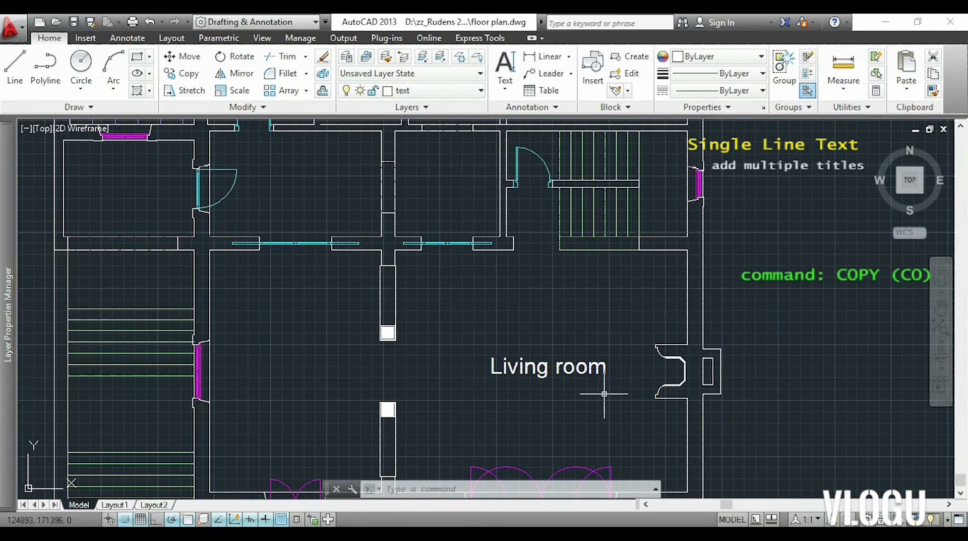
# Copy the "Living room" label into the room beside it, the central room above, the upper-right room and the kitchen area.
pyautogui.write('co')
pyautogui.press('Return')
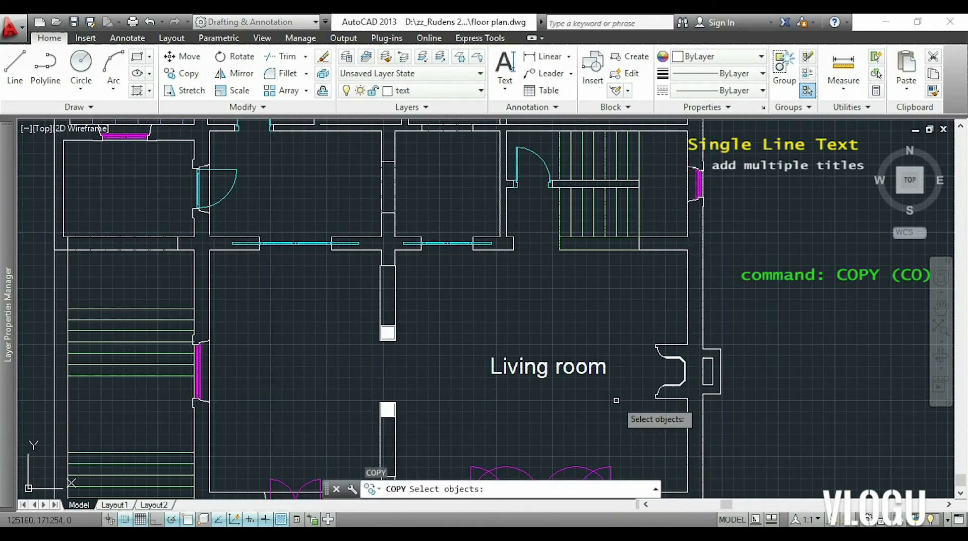
pyautogui.click(572, 366)
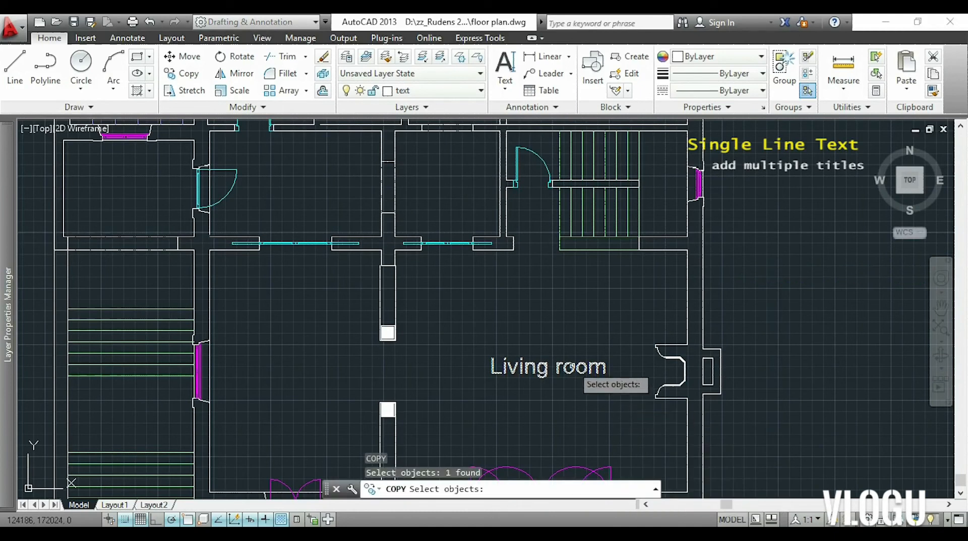
pyautogui.press('Return')
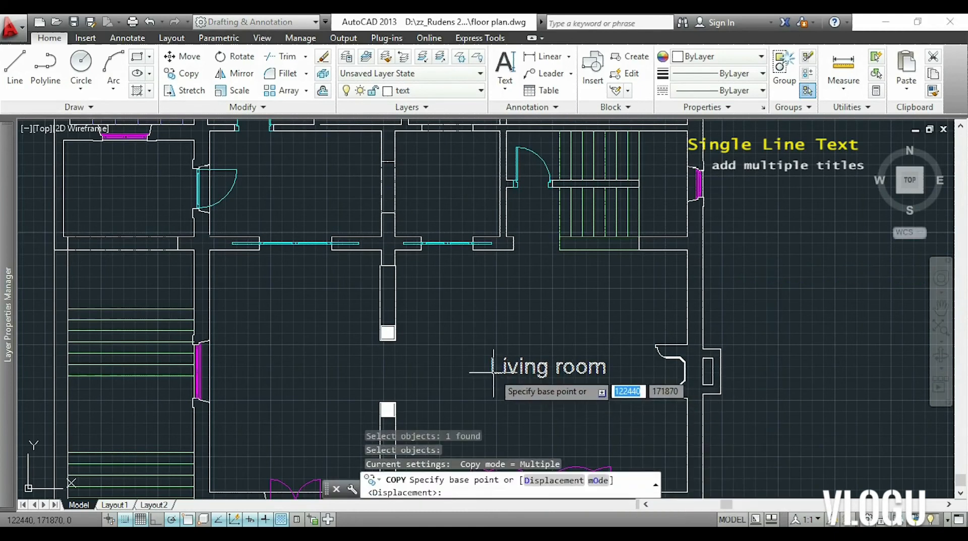
pyautogui.click(492, 371)
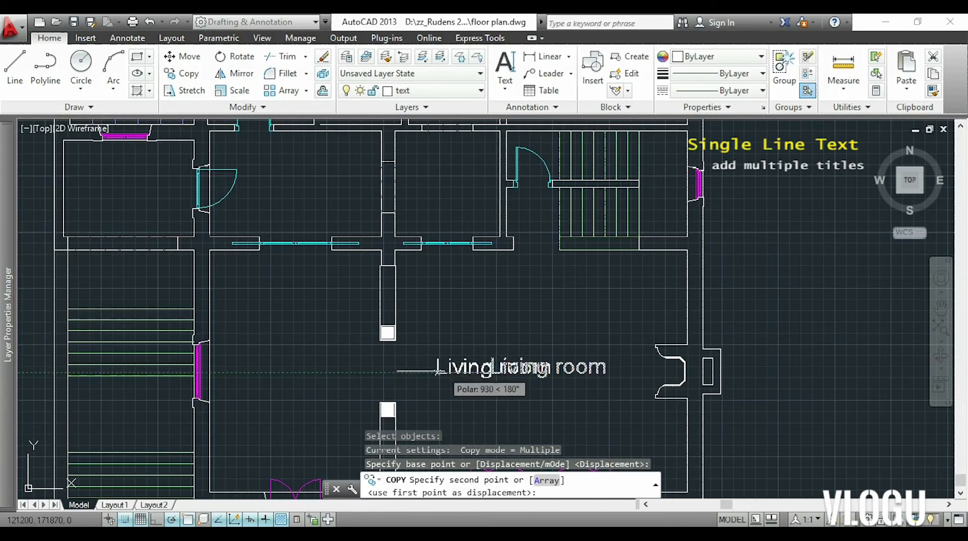
pyautogui.click(247, 371)
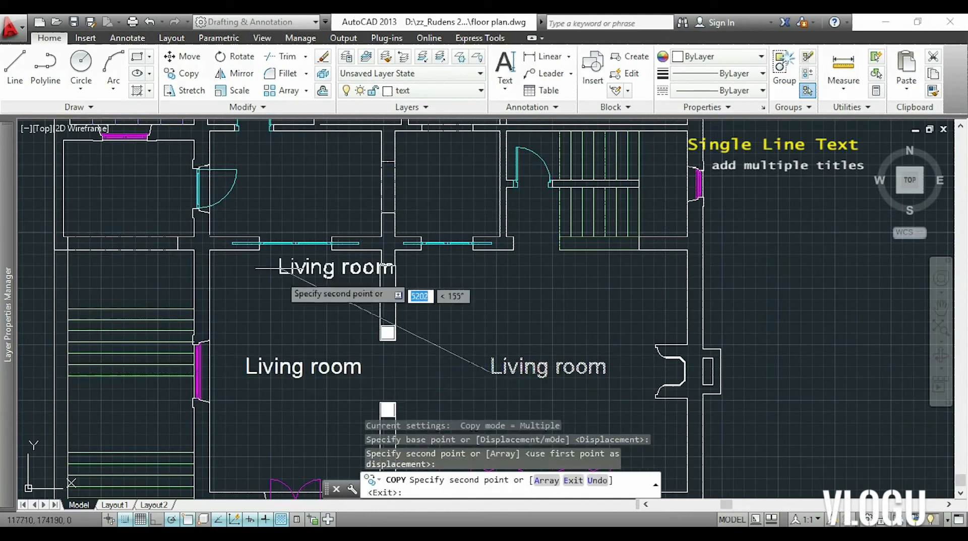
pyautogui.click(250, 189)
pyautogui.moveTo(432, 193); pyautogui.dragTo(406, 354, button='middle')
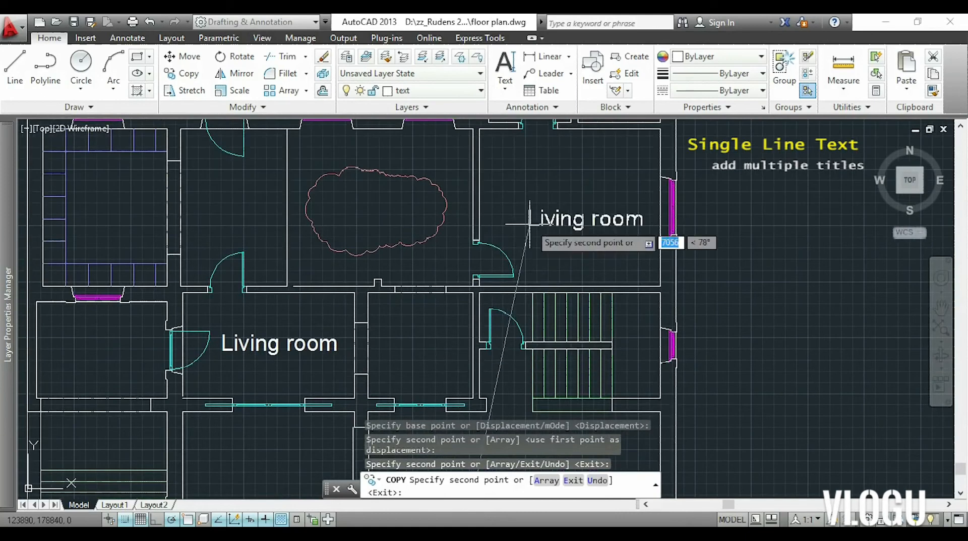
pyautogui.click(533, 200)
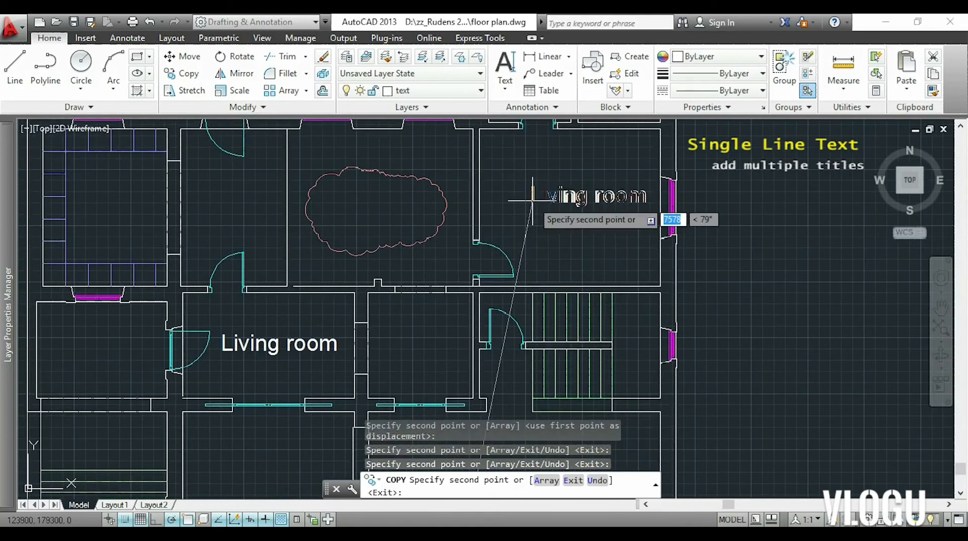
pyautogui.click(109, 207)
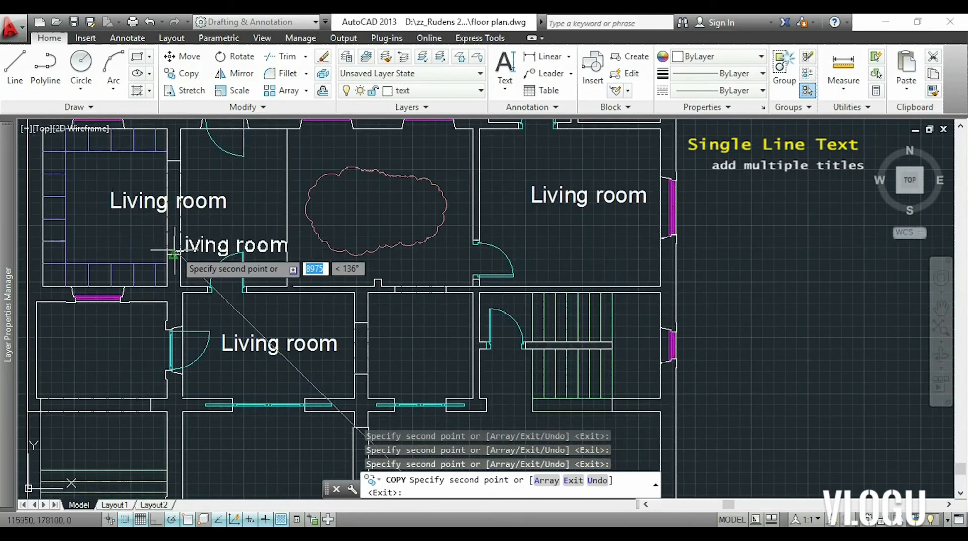
pyautogui.press('Escape')
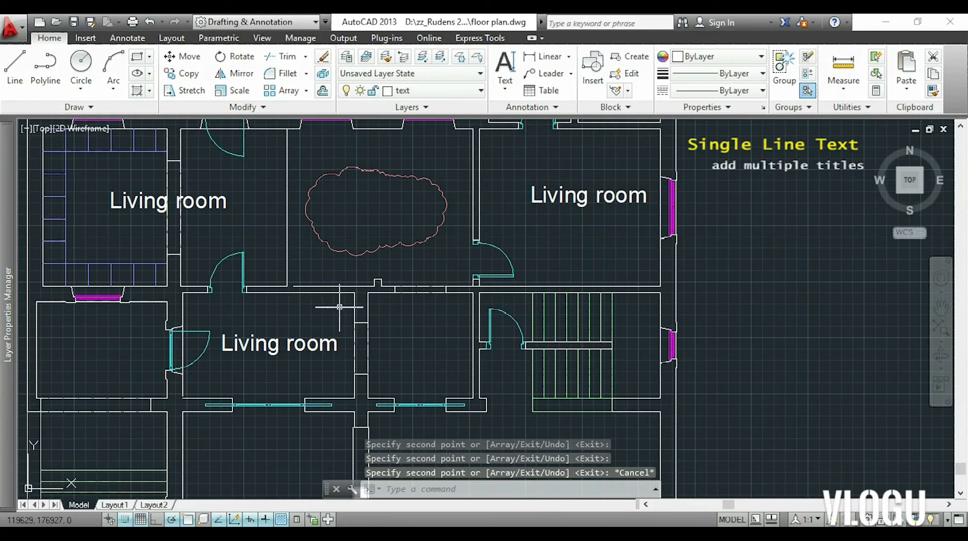
# Retitle the copied labels as "Kitchen" in the kitchen area, "Bedroom" upper right, "Hall" in the centre and "Dinning room" beside the living room.
pyautogui.doubleClick(224, 205)
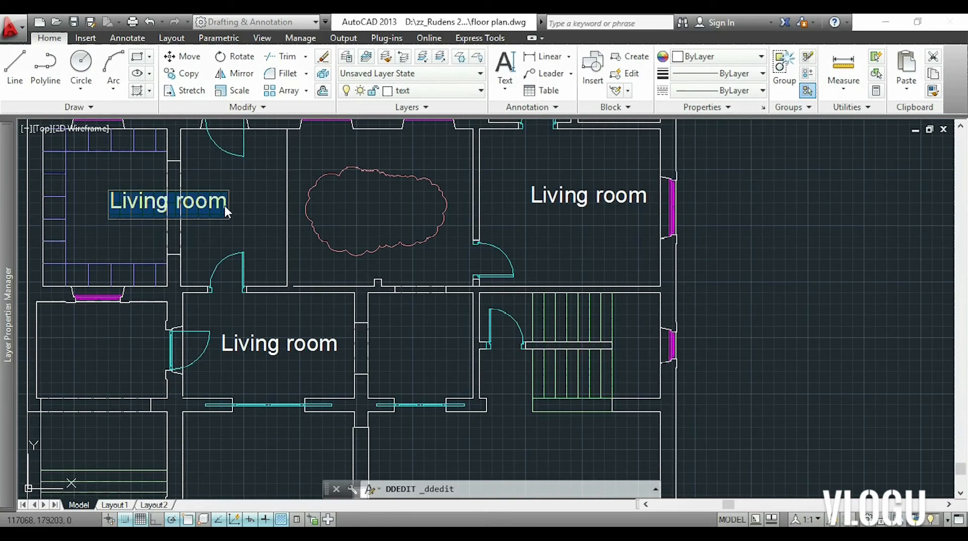
pyautogui.write('Kitchen')
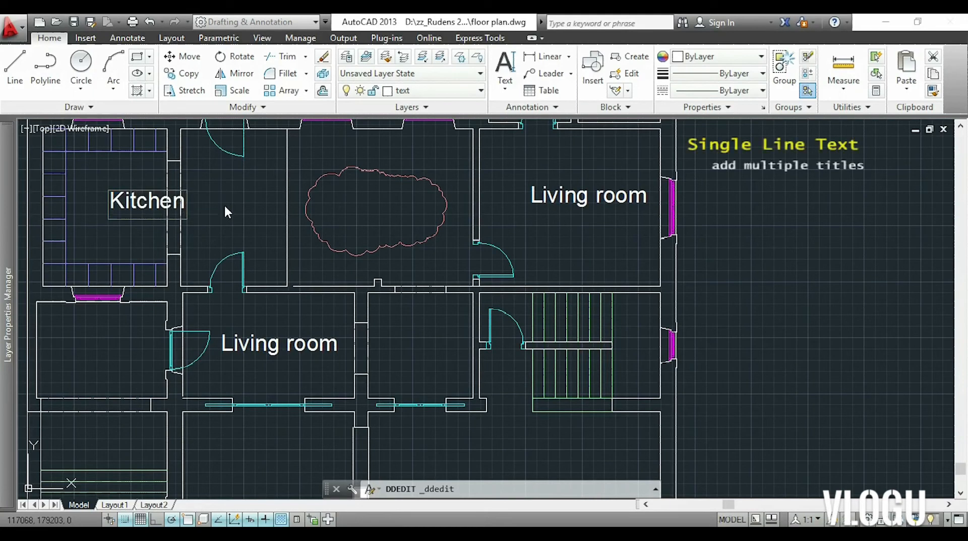
pyautogui.press('Return')
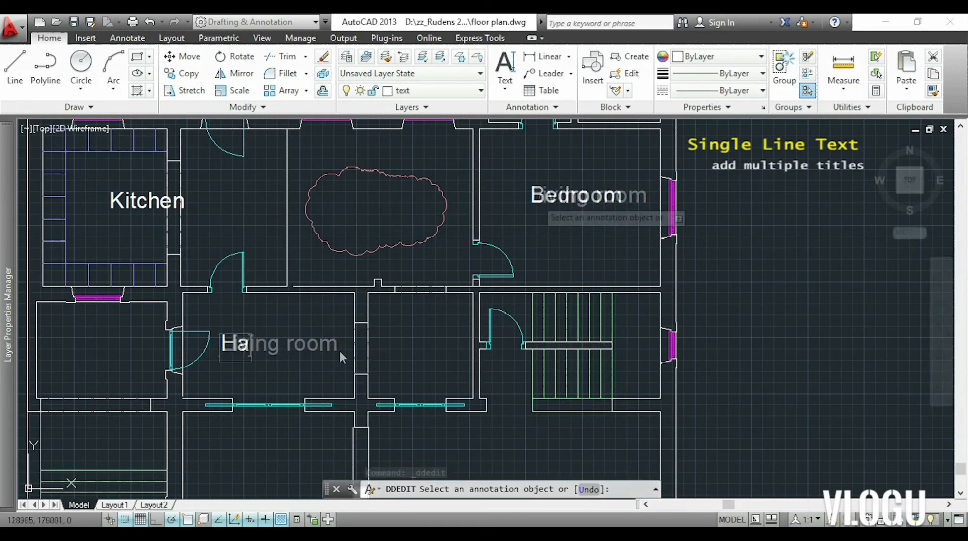
pyautogui.write('ll')
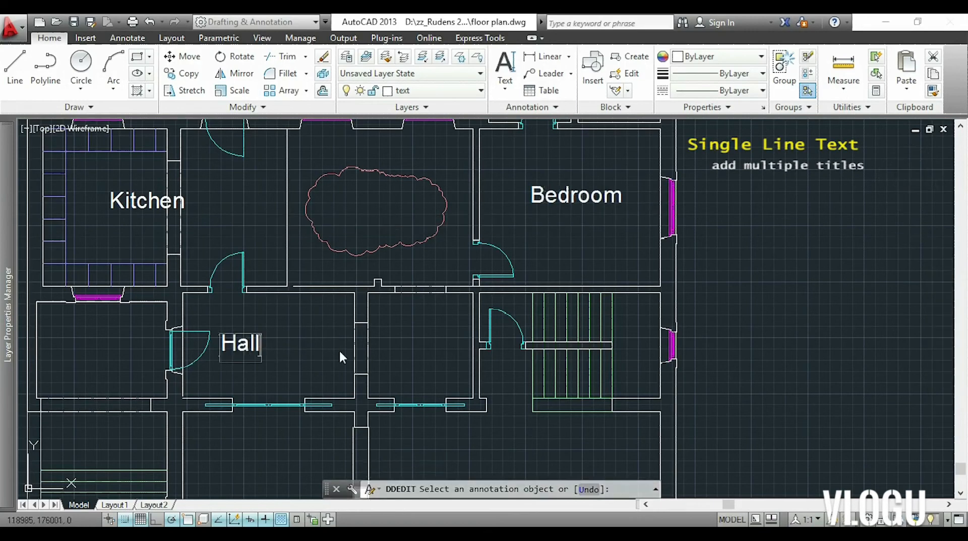
pyautogui.press('Return')
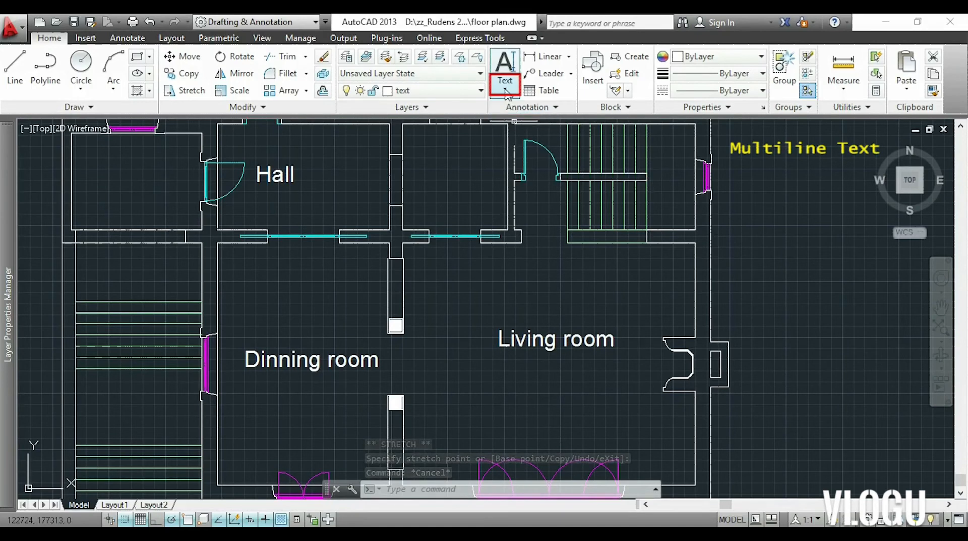
# Add multiline text below the Living room label, in a box slightly wider than it, starting "Thanks for watching this video.".
pyautogui.click(506, 91)
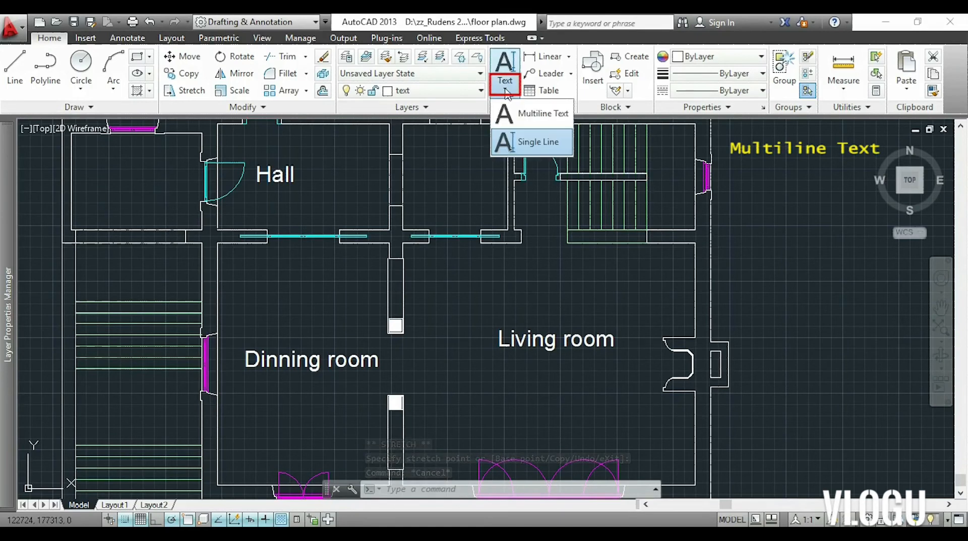
pyautogui.click(531, 115)
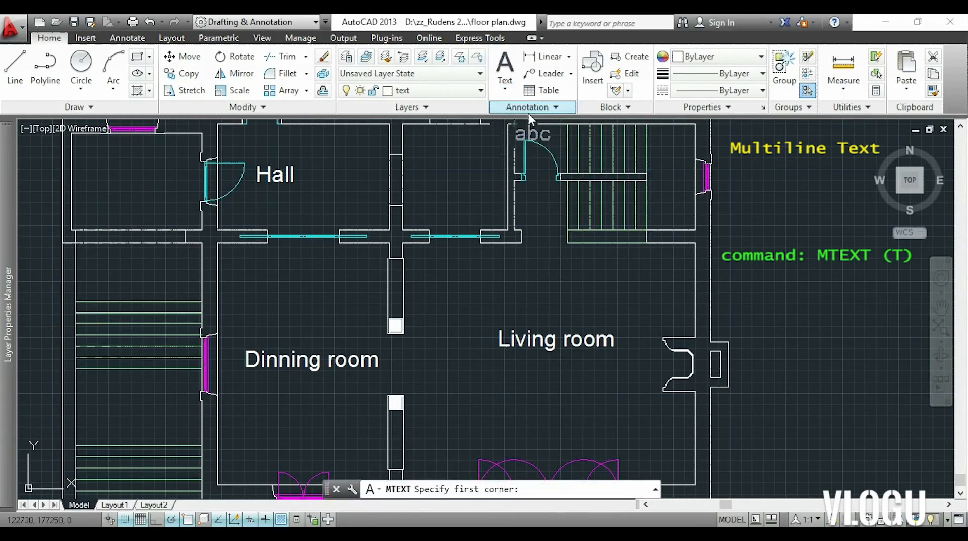
pyautogui.click(473, 374)
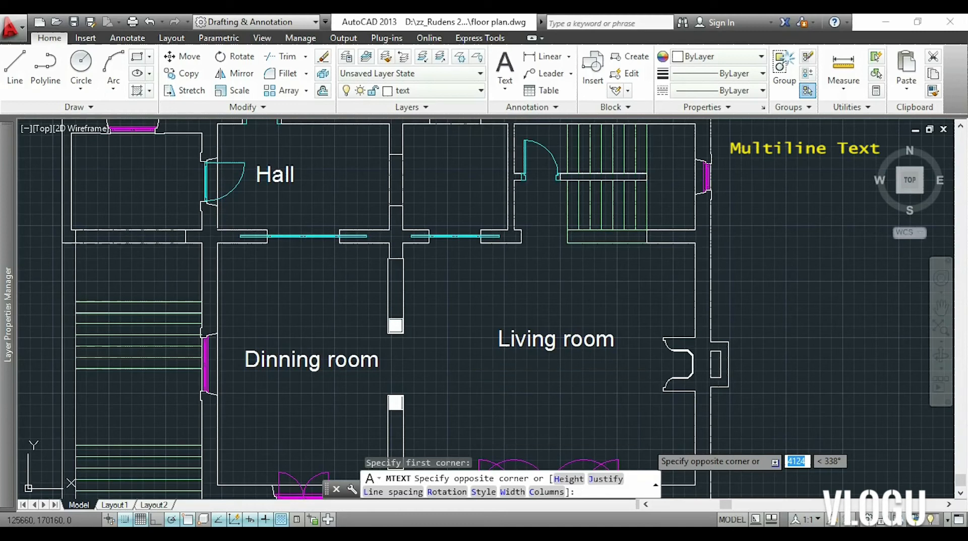
pyautogui.click(647, 442)
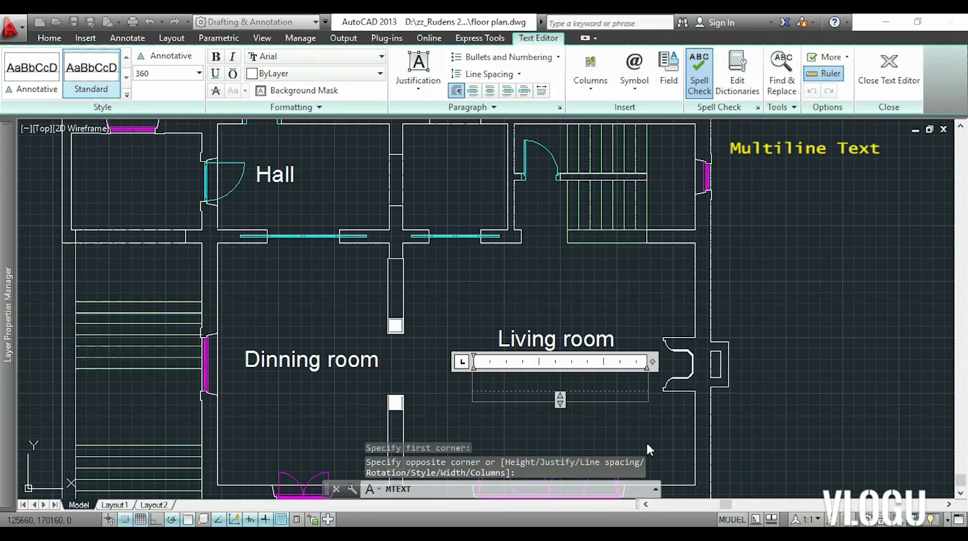
pyautogui.scroll(2, 646, 440)
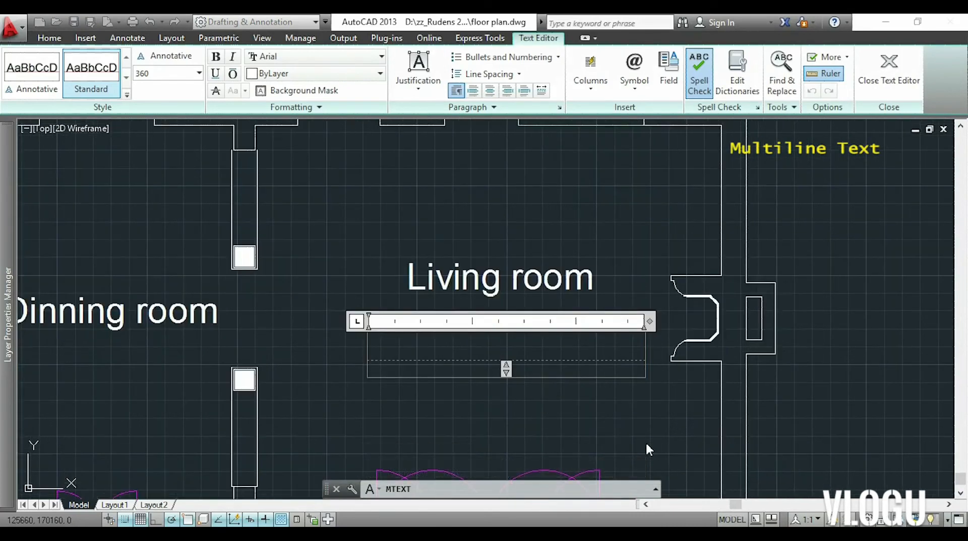
pyautogui.write('Thanks for wat')
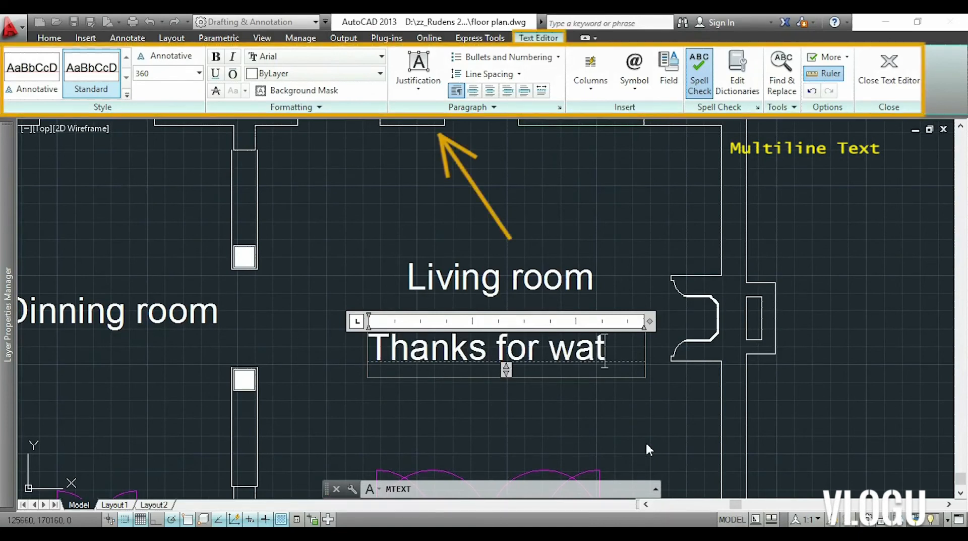
pyautogui.write('ching ')
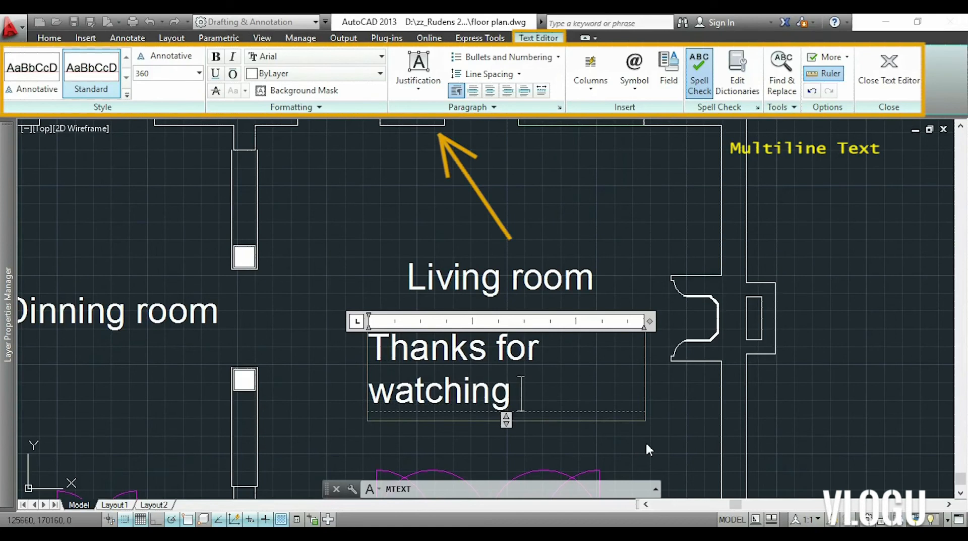
pyautogui.write('this vi')
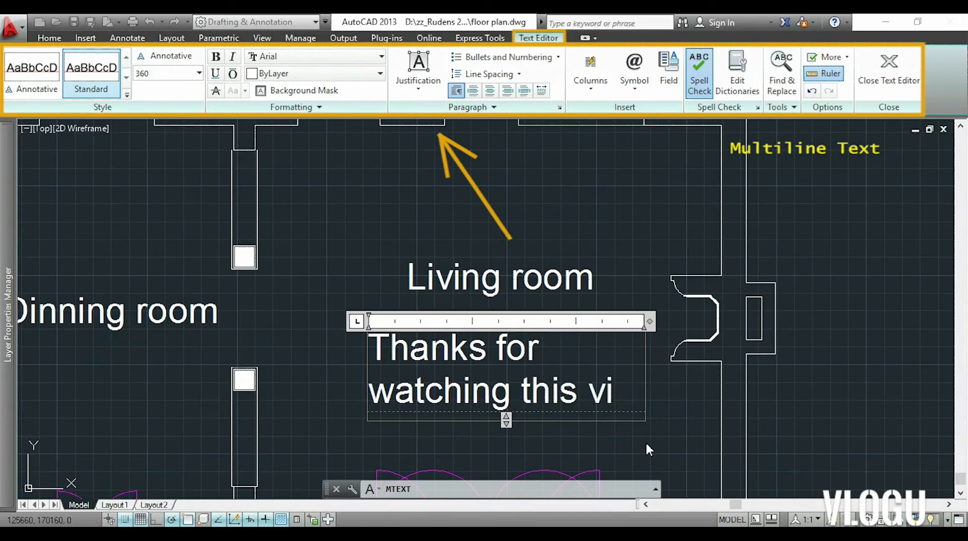
pyautogui.write('deo')
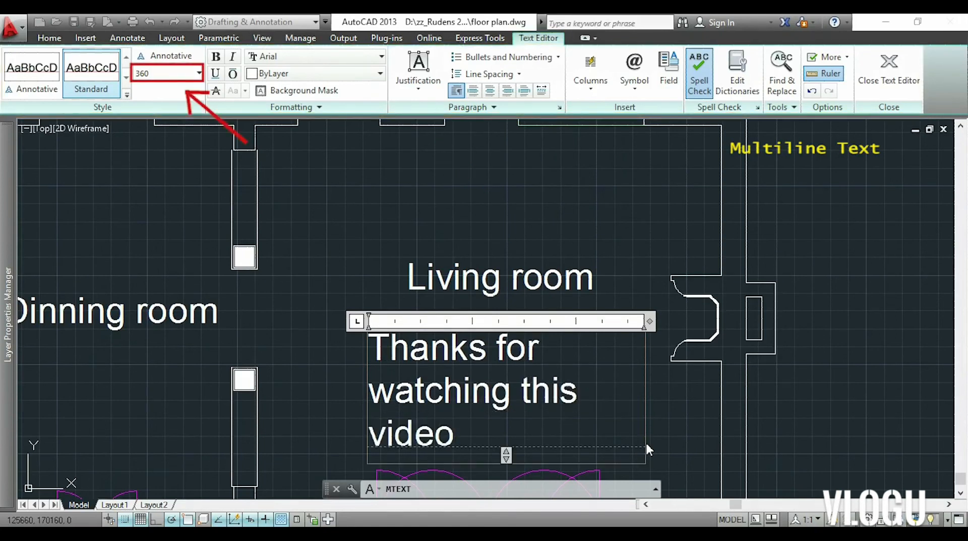
pyautogui.write('. Subsc')
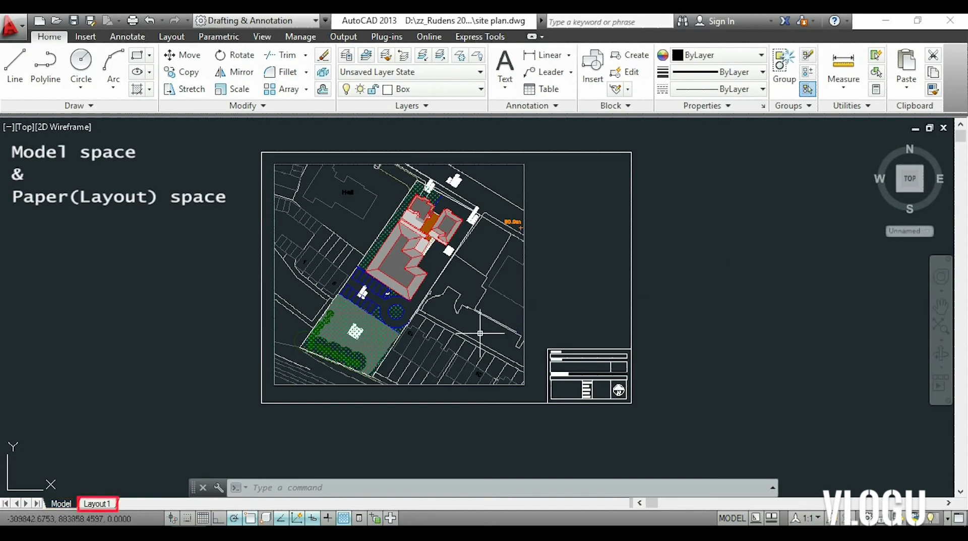
# In site plan.dwg, open Layout1 and shrink its viewport by stretching the upper-left corner inward past the edge of the small site plan.
pyautogui.click(107, 504)
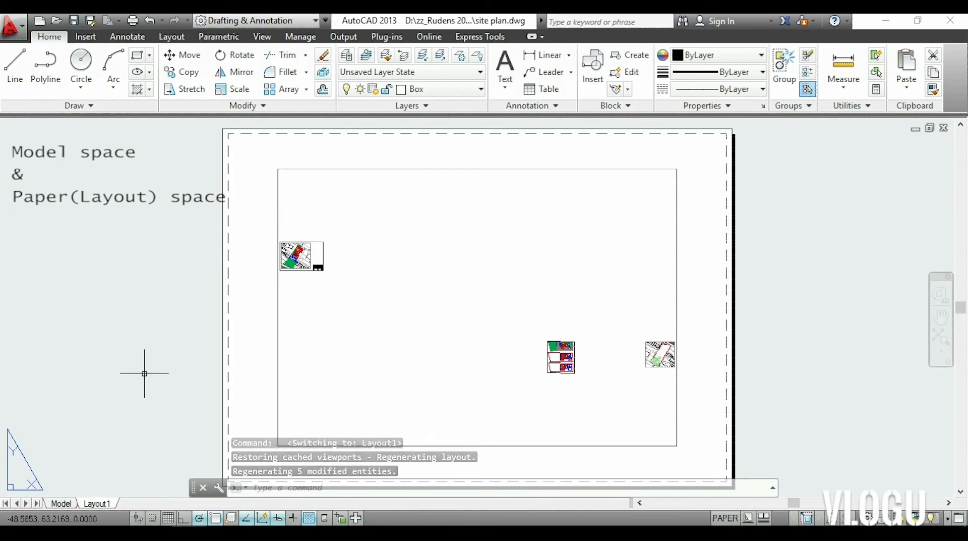
pyautogui.moveTo(143, 372); pyautogui.dragTo(163, 361, button='middle')
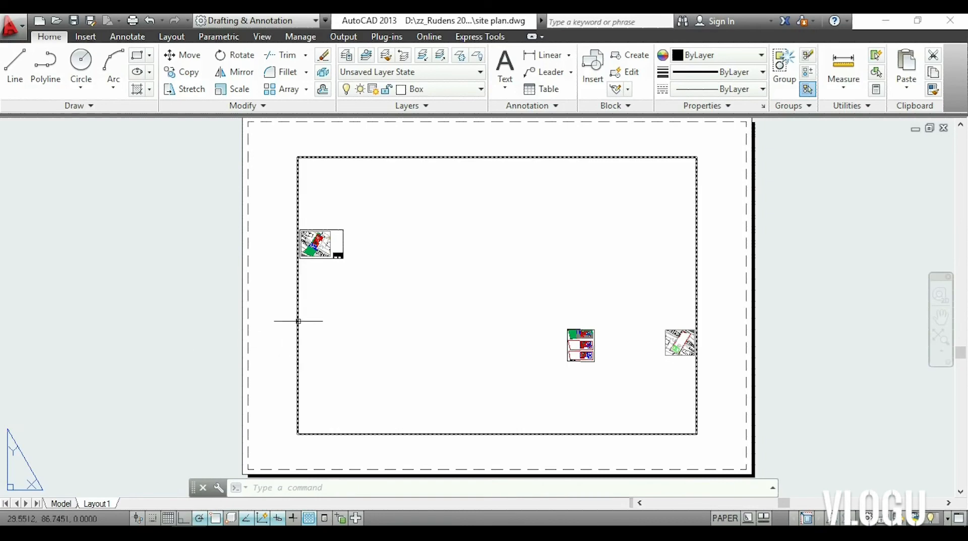
pyautogui.moveTo(298, 319)
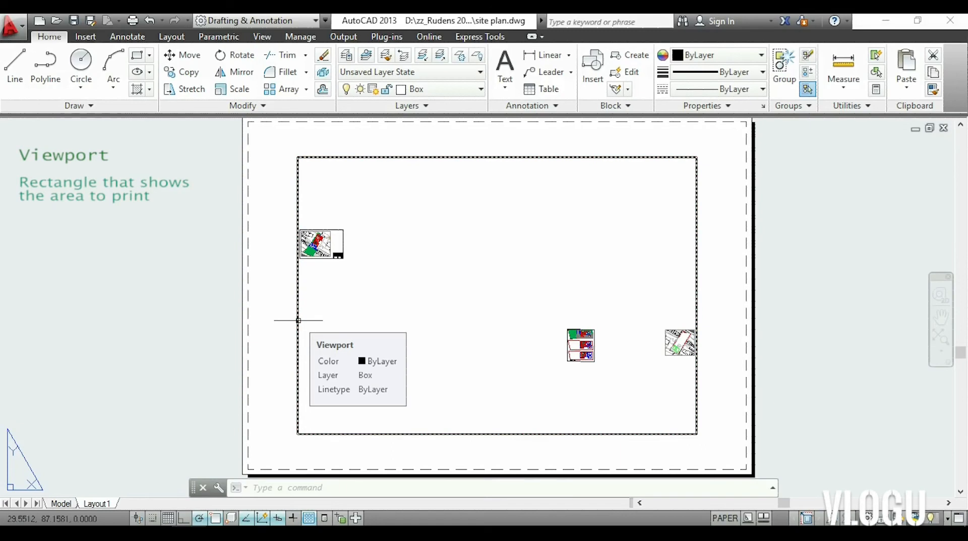
pyautogui.click(298, 319)
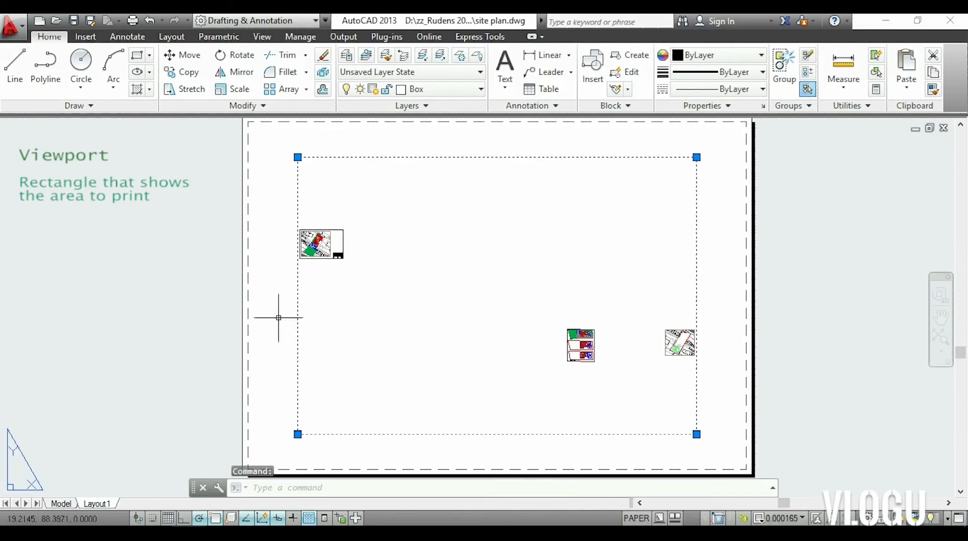
pyautogui.click(298, 157)
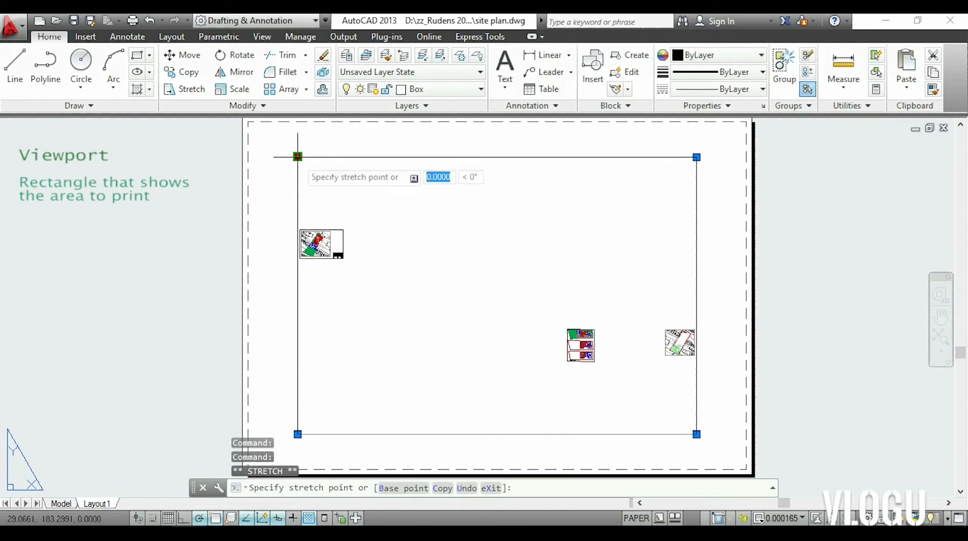
pyautogui.click(323, 190)
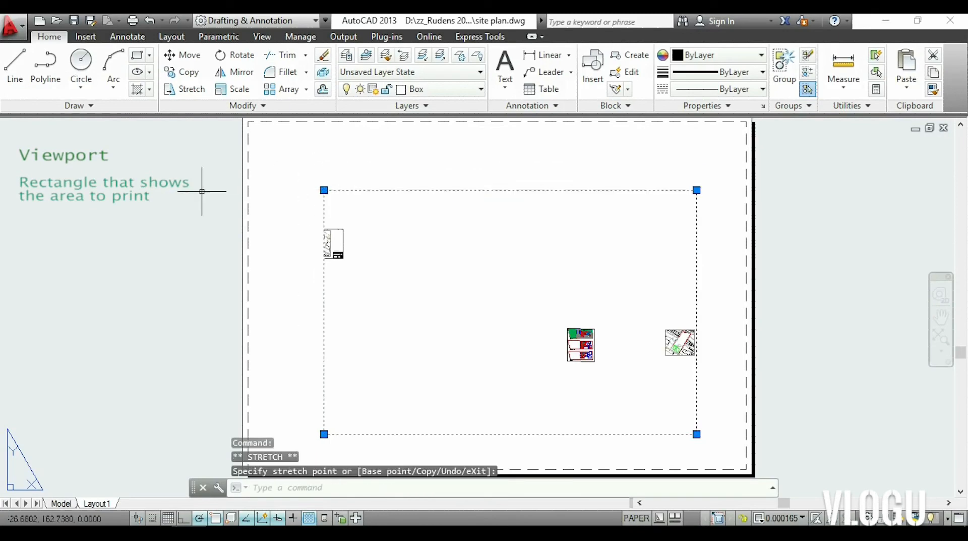
pyautogui.press('Escape')
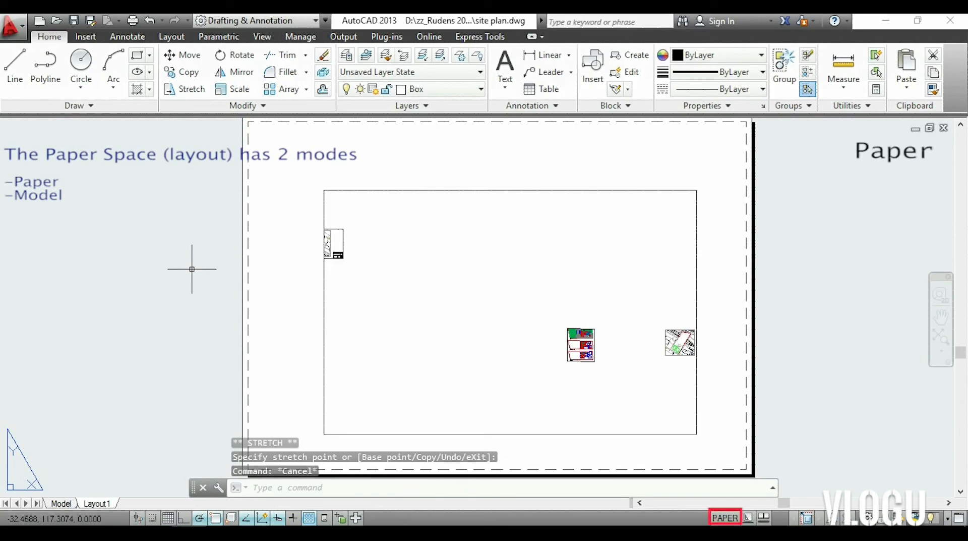
# Activate model space inside the Layout1 viewport.
pyautogui.scroll(-1, 214, 272)
pyautogui.scroll(4, 213, 272)
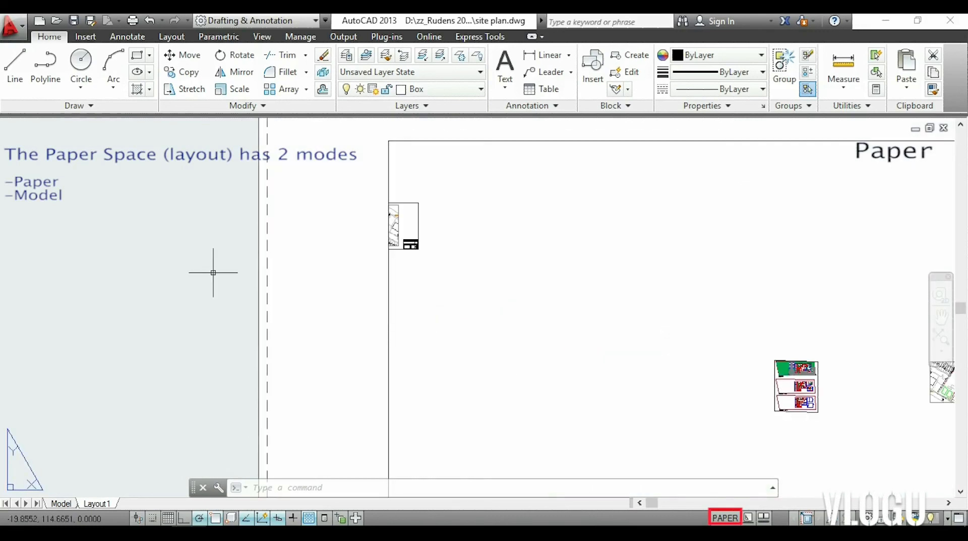
pyautogui.scroll(-1, 213, 272)
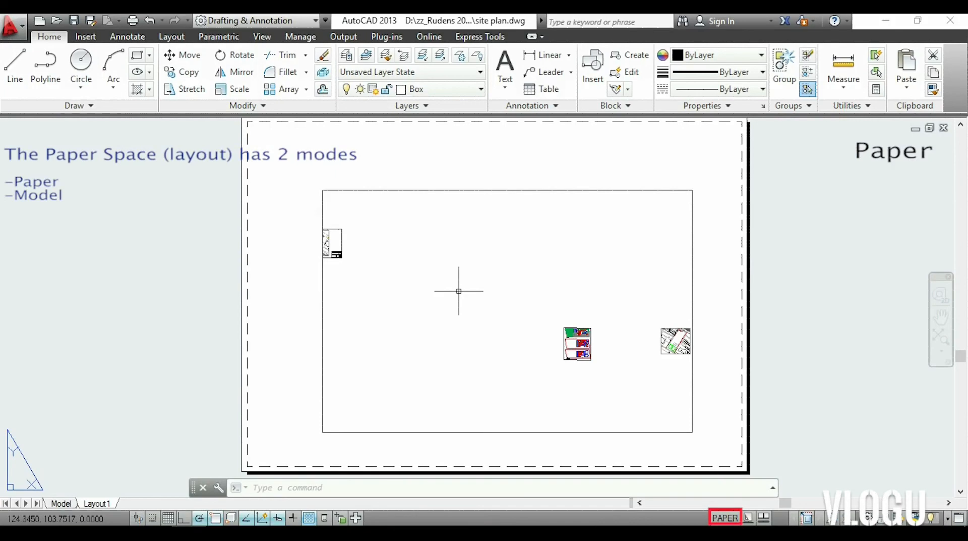
pyautogui.moveTo(470, 292); pyautogui.dragTo(424, 296, button='middle')
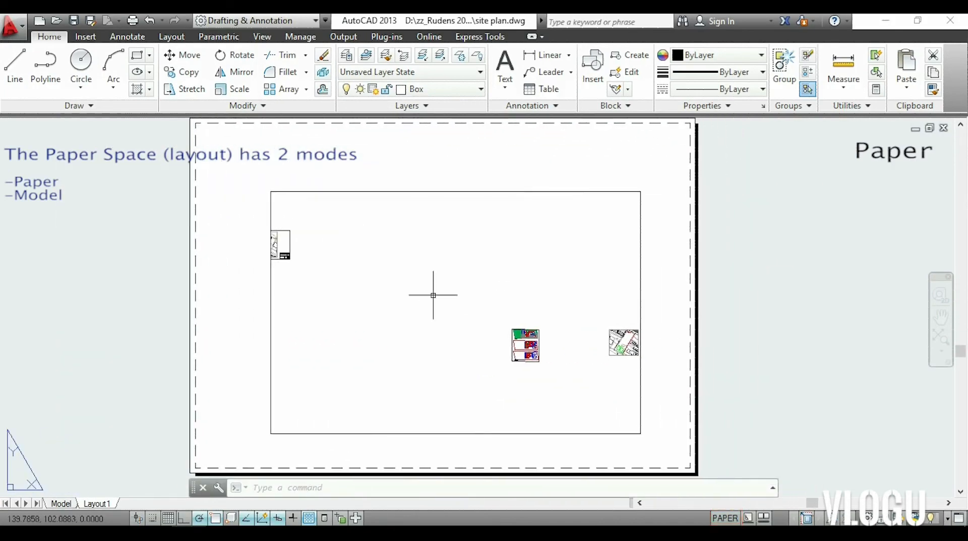
pyautogui.doubleClick(463, 296)
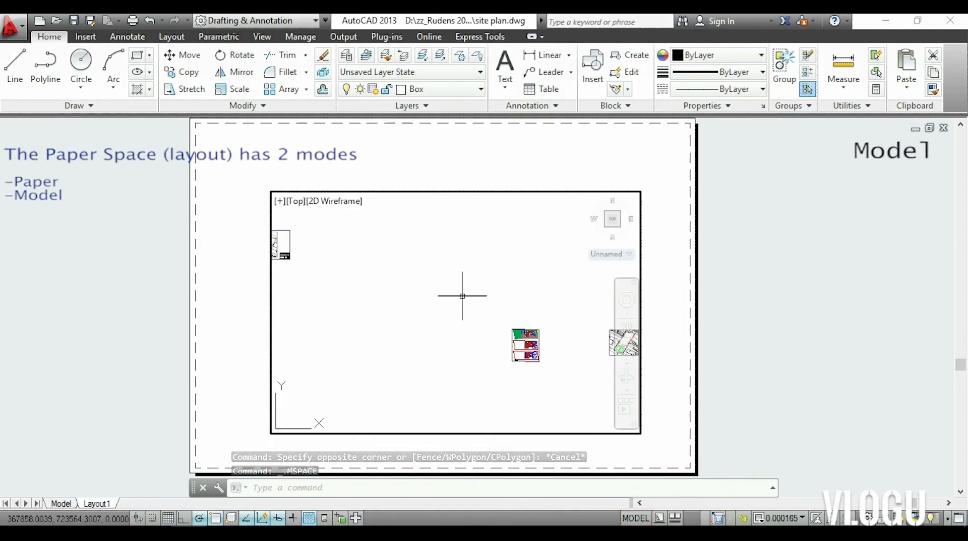
# Reframe the Layout1 viewport so the bordered site plan sheet is centred and fills most of it.
pyautogui.scroll(2, 462, 296)
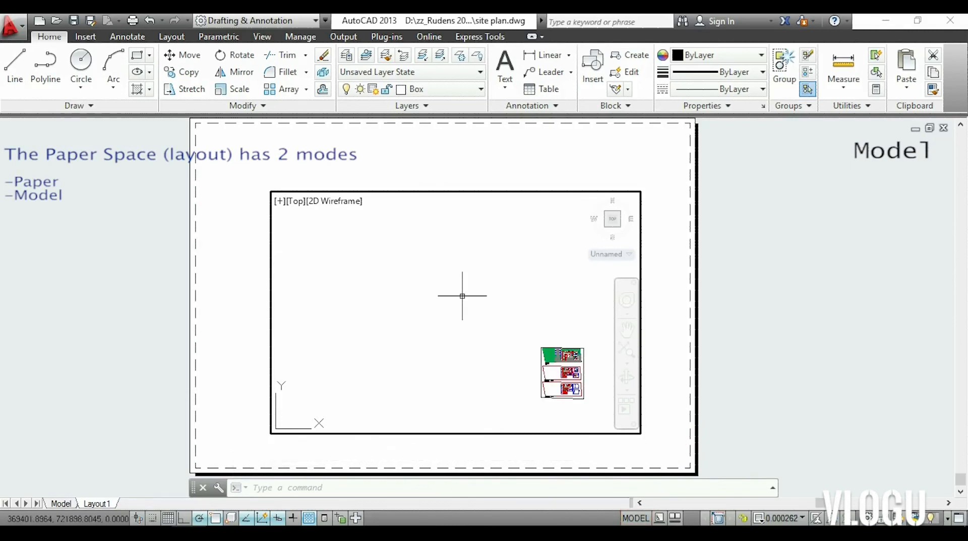
pyautogui.scroll(-2, 463, 296)
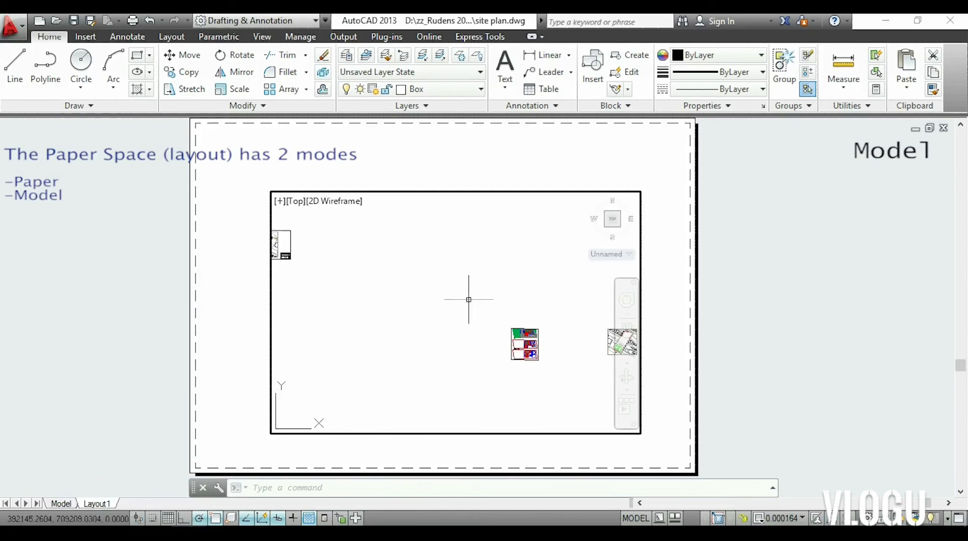
pyautogui.scroll(-1, 438, 316)
pyautogui.scroll(1, 438, 315)
pyautogui.scroll(-1, 438, 316)
pyautogui.scroll(1, 438, 315)
pyautogui.moveTo(383, 305); pyautogui.dragTo(534, 335, button='middle')
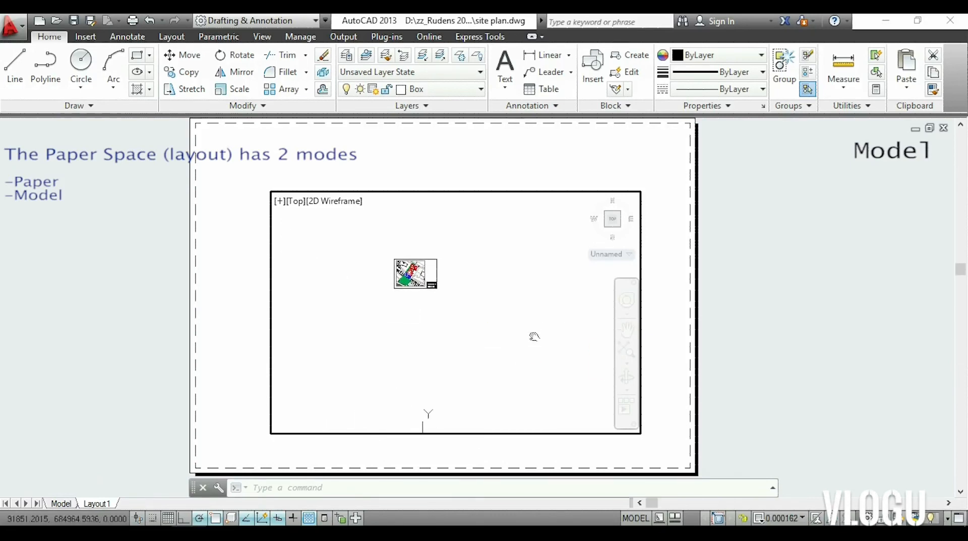
pyautogui.scroll(2, 458, 300)
pyautogui.scroll(2, 458, 301)
pyautogui.moveTo(458, 300); pyautogui.dragTo(568, 358, button='middle')
pyautogui.scroll(2, 568, 361)
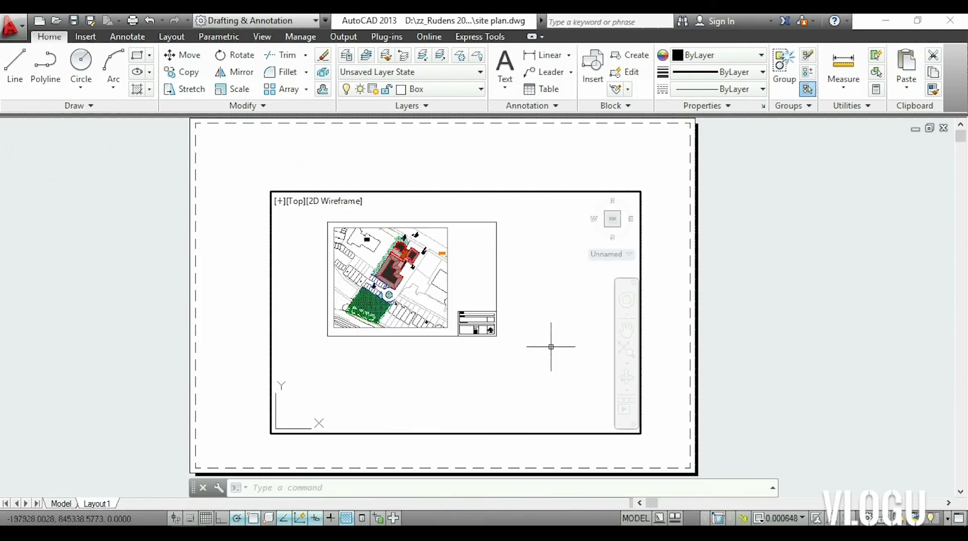
pyautogui.scroll(2, 553, 346)
pyautogui.moveTo(531, 324); pyautogui.dragTo(639, 380, button='middle')
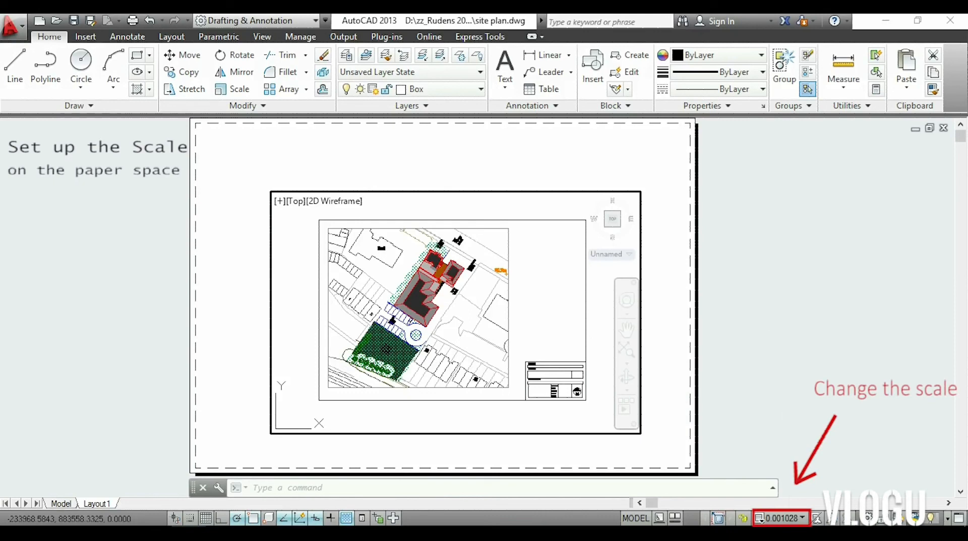
# Set the Layout1 viewport scale to 1:200.
pyautogui.click(792, 519)
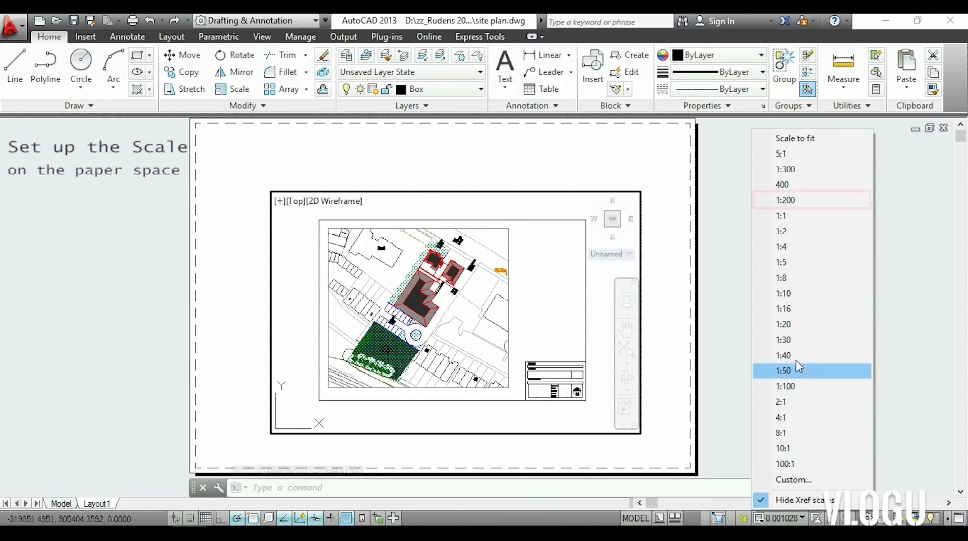
pyautogui.click(809, 211)
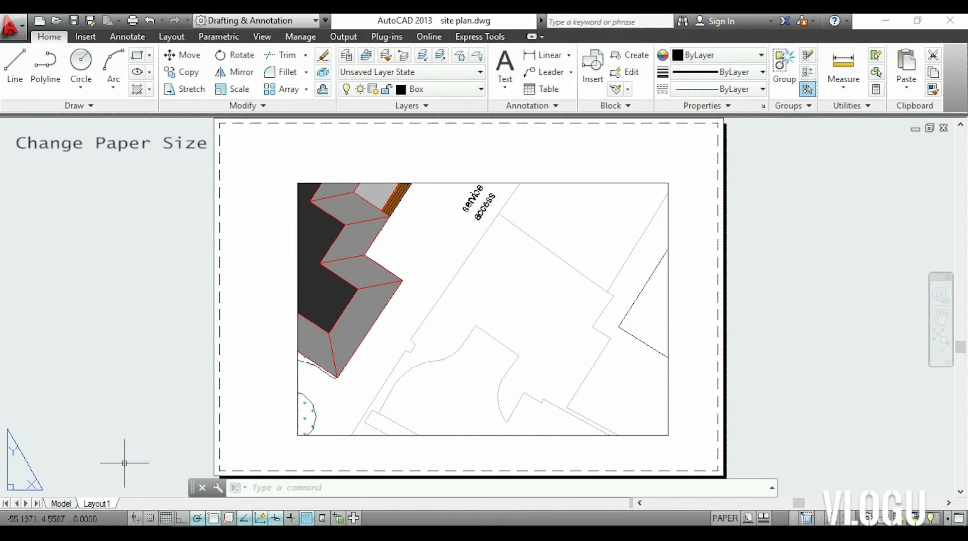
# Modify Layout1's page setup to use the DWG To PDF.pc3 plotter.
pyautogui.rightClick(102, 507)
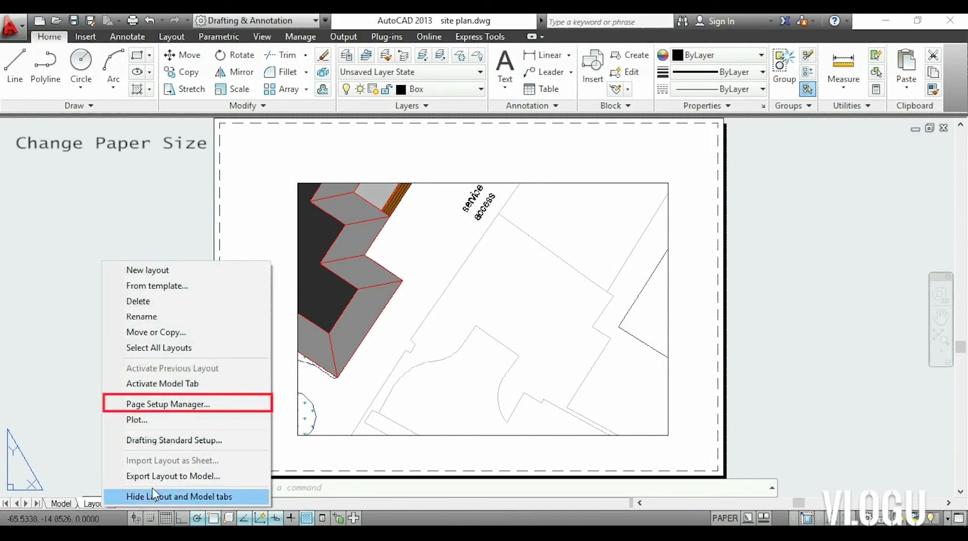
pyautogui.click(222, 408)
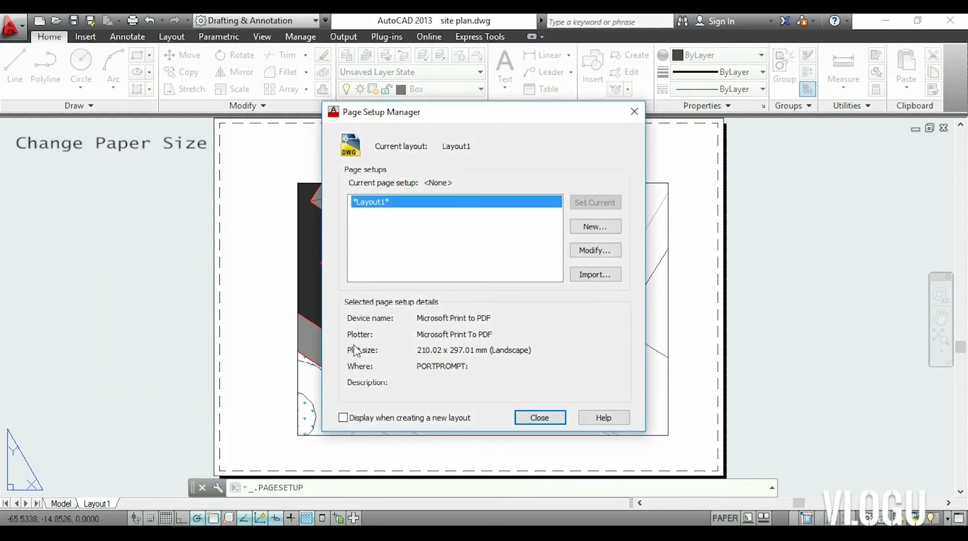
pyautogui.click(601, 250)
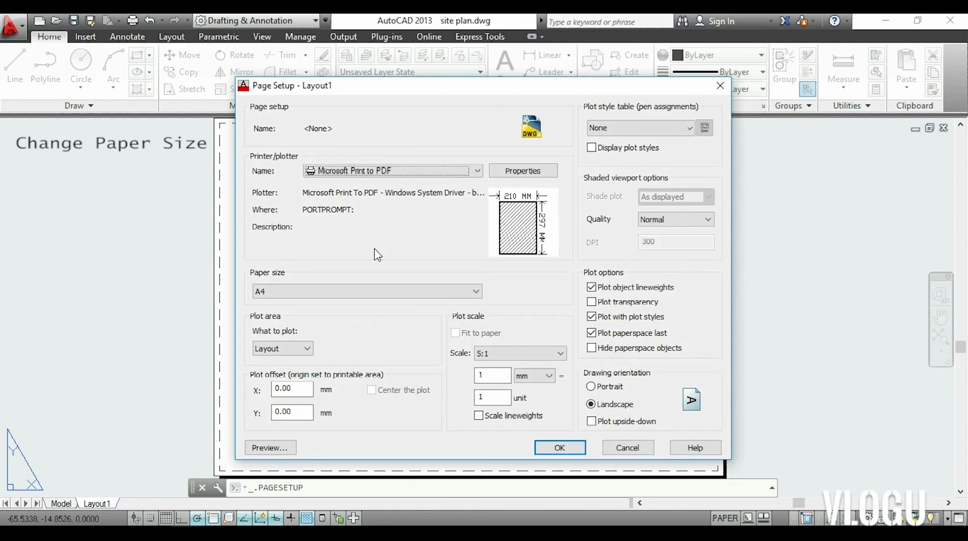
pyautogui.click(477, 172)
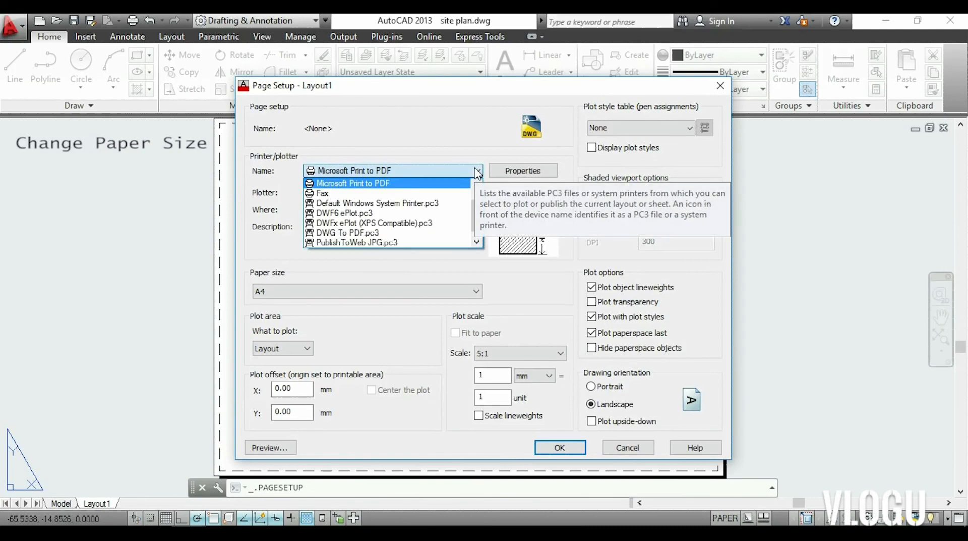
pyautogui.moveTo(476, 213); pyautogui.dragTo(476, 219)
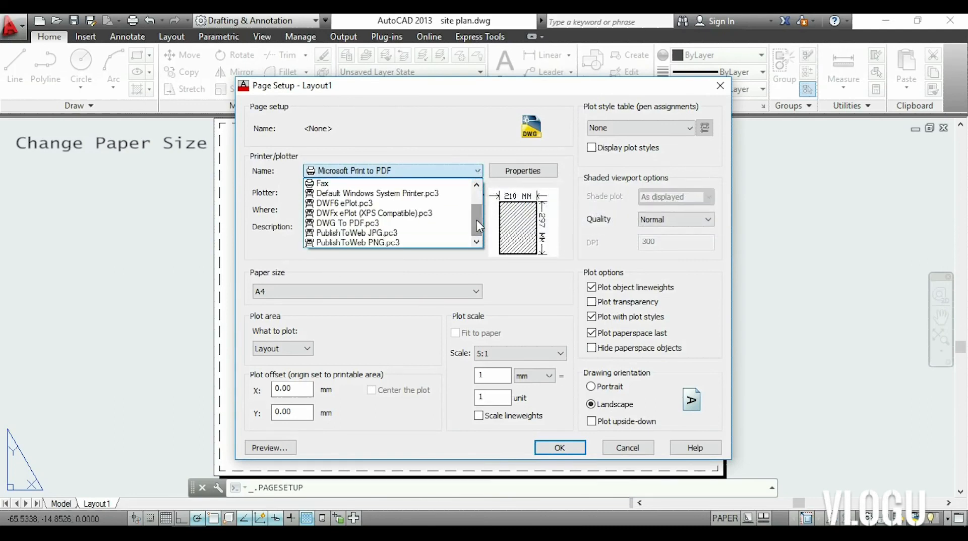
pyautogui.click(404, 224)
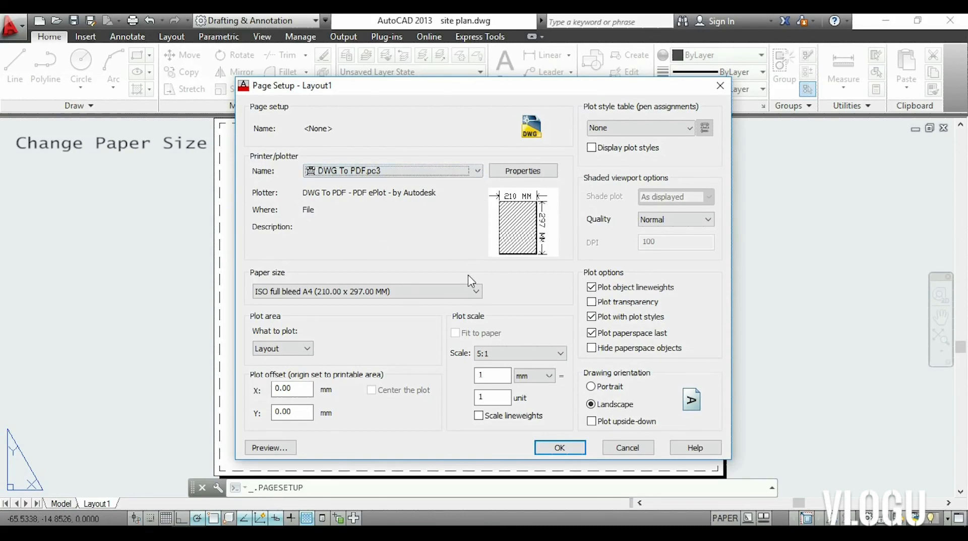
# Set Layout1's paper size to ISO full bleed A1 (841.00 x 594.00 MM), then accept and close the page setup.
pyautogui.click(476, 295)
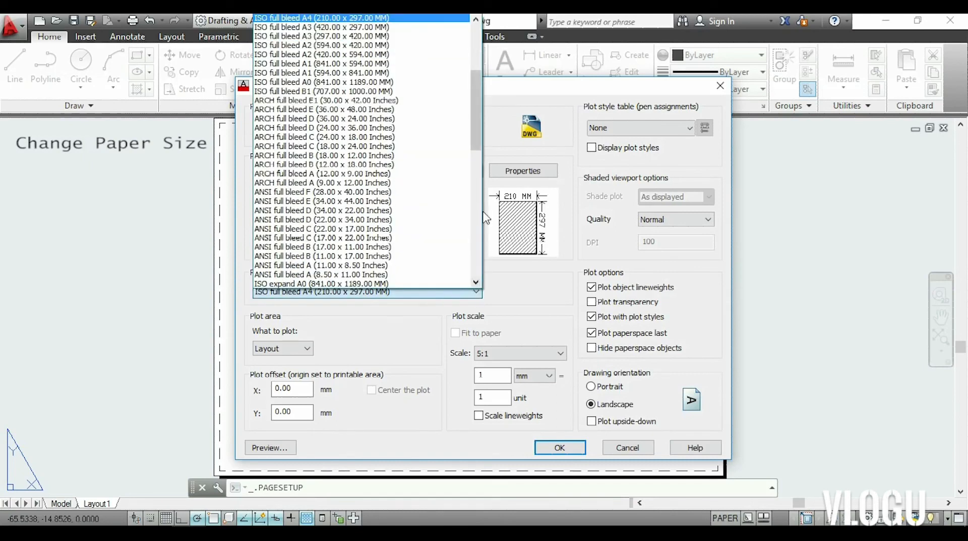
pyautogui.scroll(6, 484, 162)
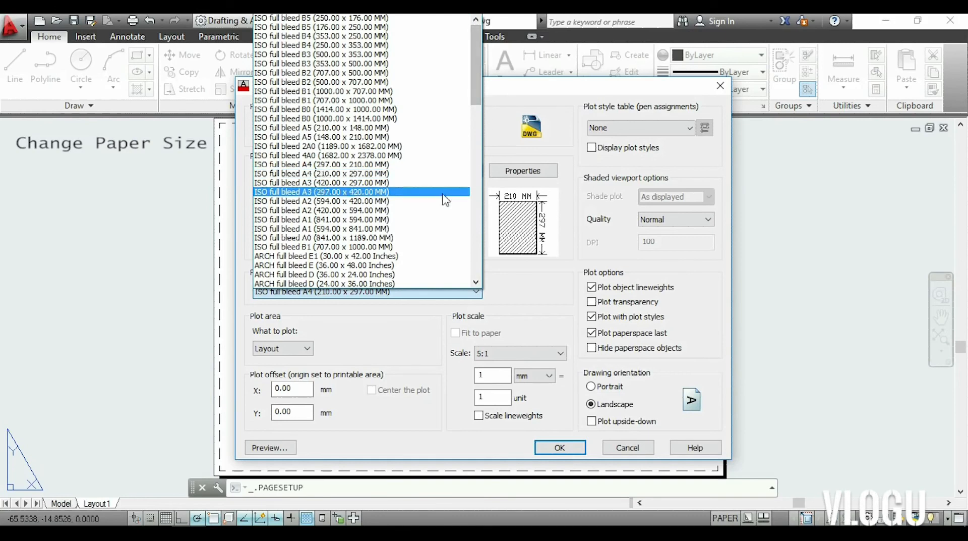
pyautogui.click(427, 220)
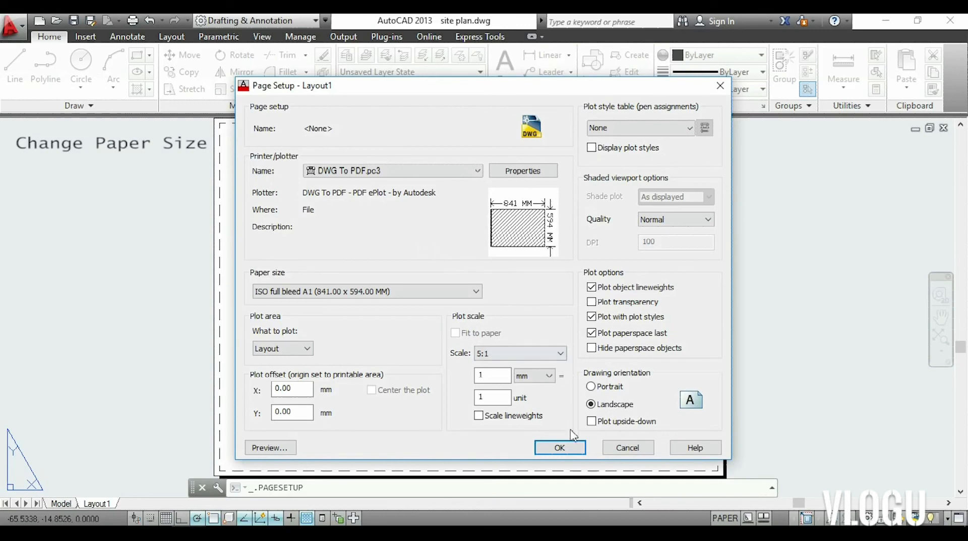
pyautogui.click(559, 448)
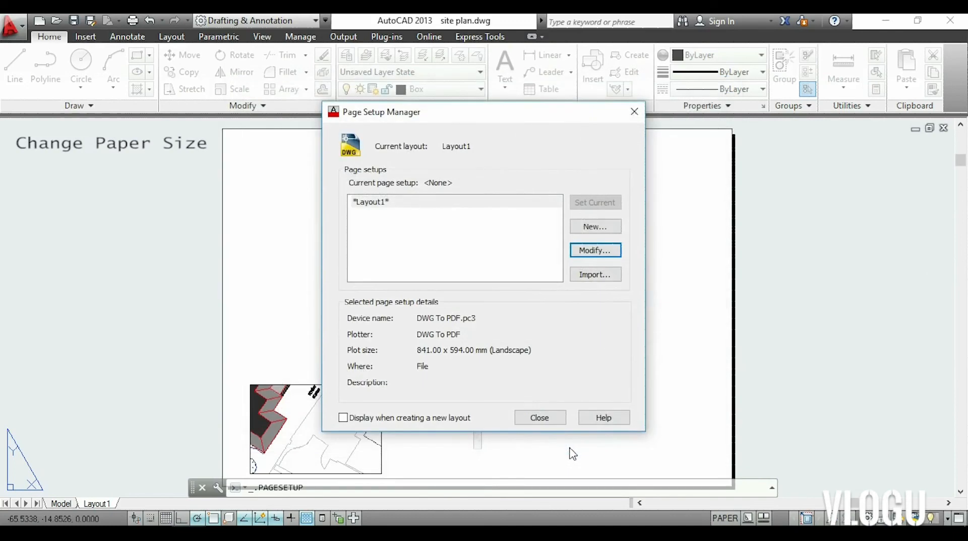
pyautogui.click(540, 416)
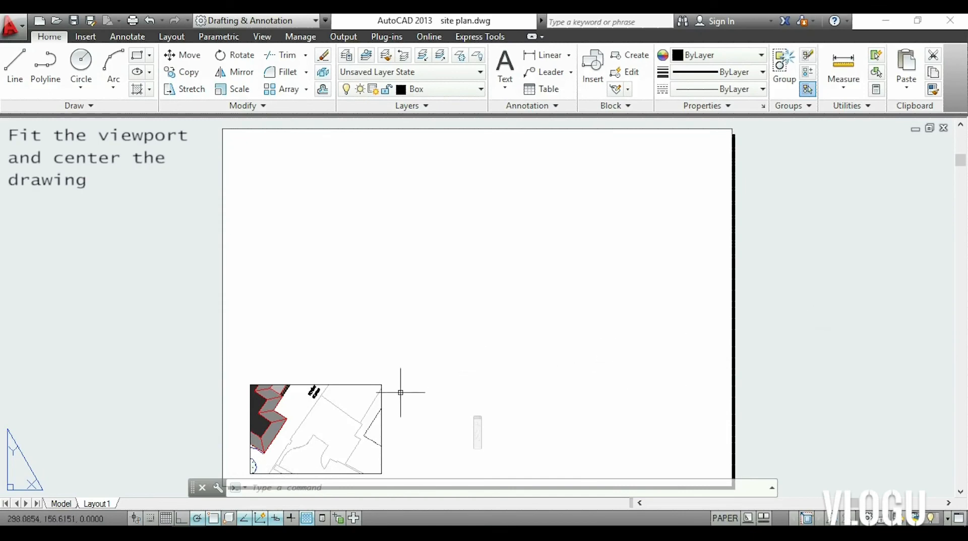
# Enlarge the viewport by stretching its upper-right corner close to the upper-right corner of the A1 sheet, then deselect it.
pyautogui.click(380, 404)
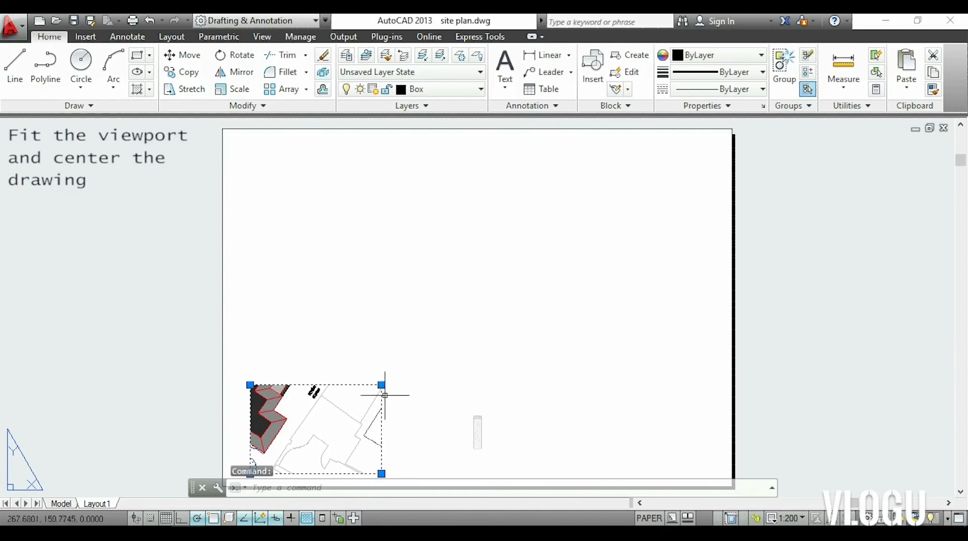
pyautogui.click(381, 384)
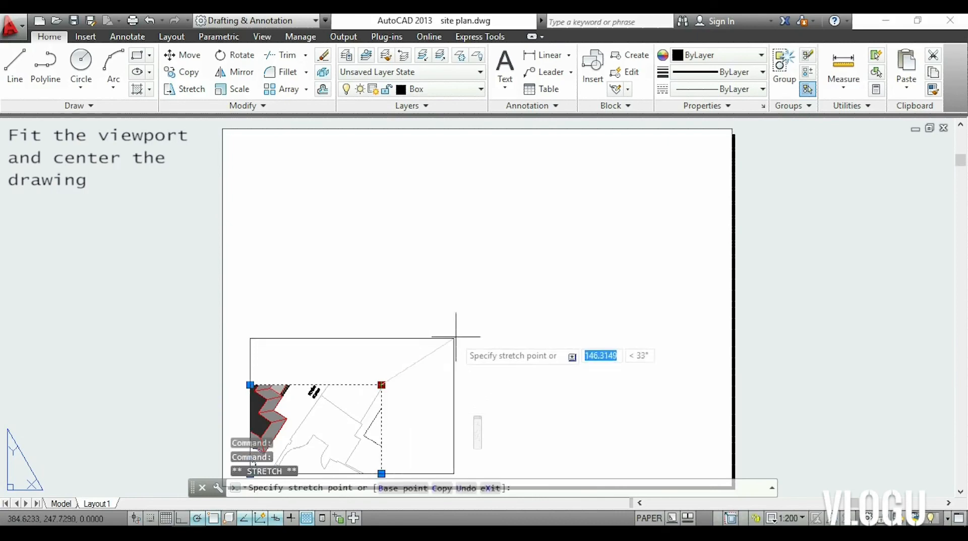
pyautogui.click(688, 142)
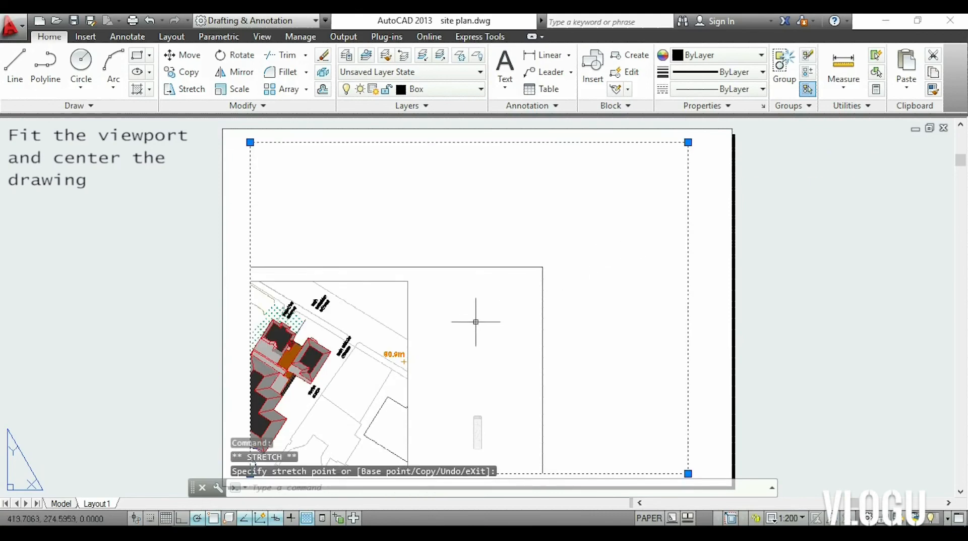
pyautogui.doubleClick(789, 336)
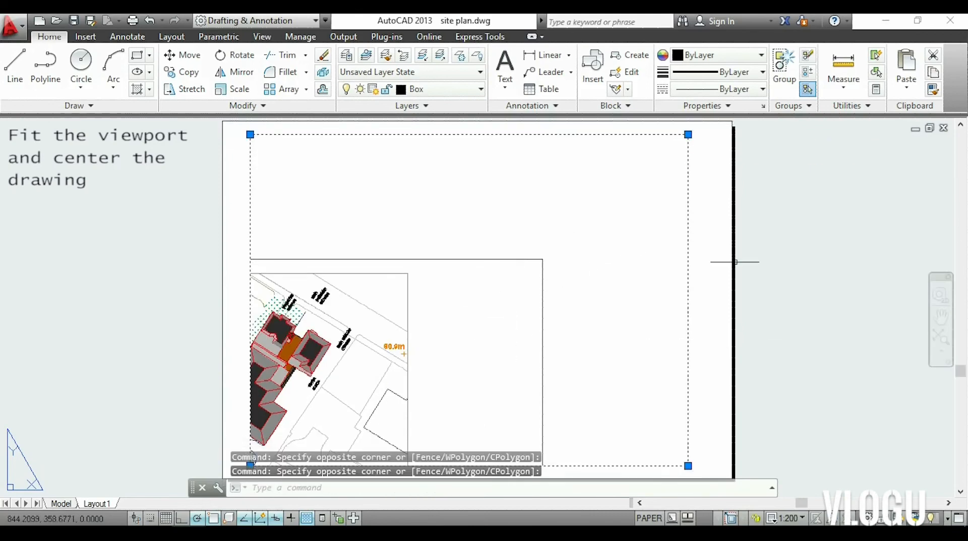
pyautogui.press('Escape')
# Activate model space in the enlarged viewport, pan the bordered site plan to centre it, and return to paper space.
pyautogui.doubleClick(617, 278)
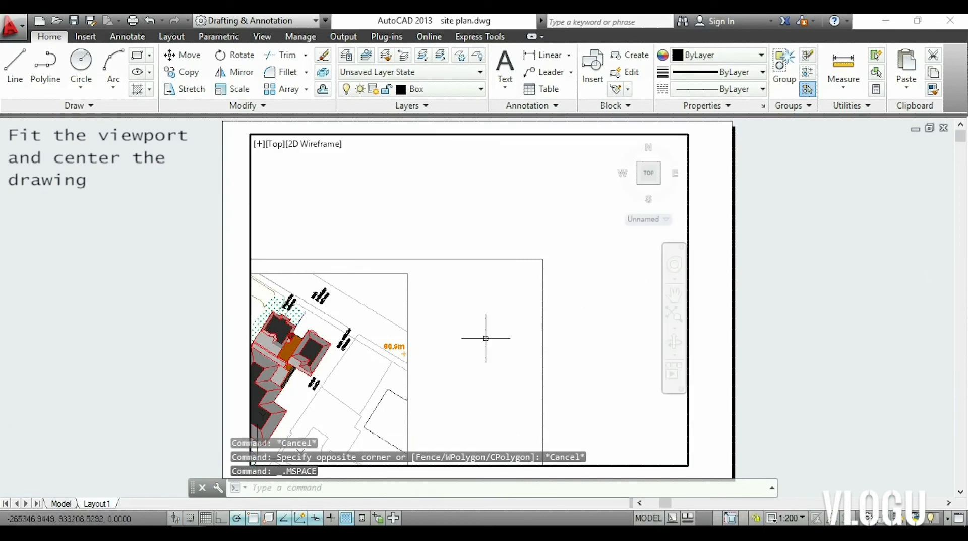
pyautogui.moveTo(460, 350); pyautogui.dragTo(476, 343, button='middle')
pyautogui.moveTo(532, 311); pyautogui.dragTo(633, 234, button='middle')
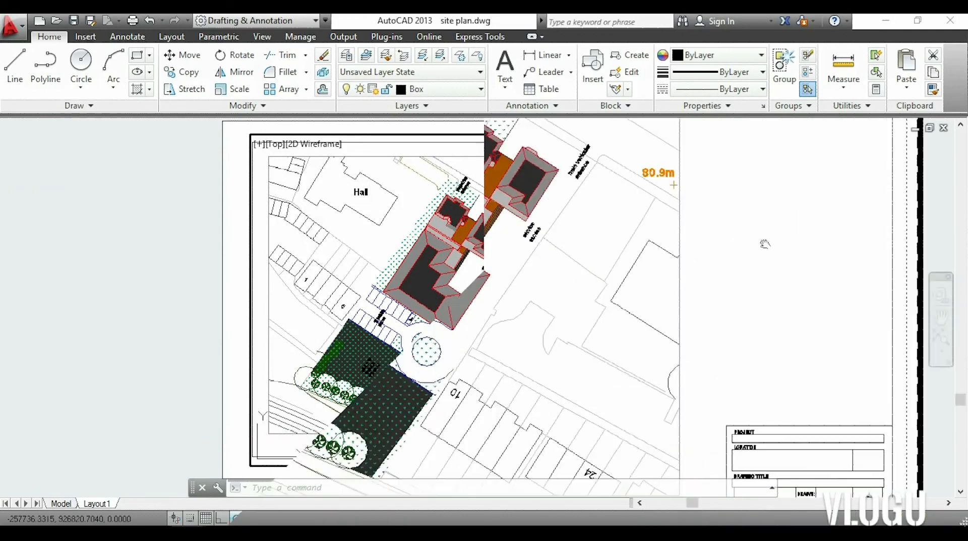
pyautogui.moveTo(762, 242); pyautogui.dragTo(697, 292, button='middle')
pyautogui.scroll(-3, 709, 260)
pyautogui.click(813, 283)
pyautogui.press('Escape')
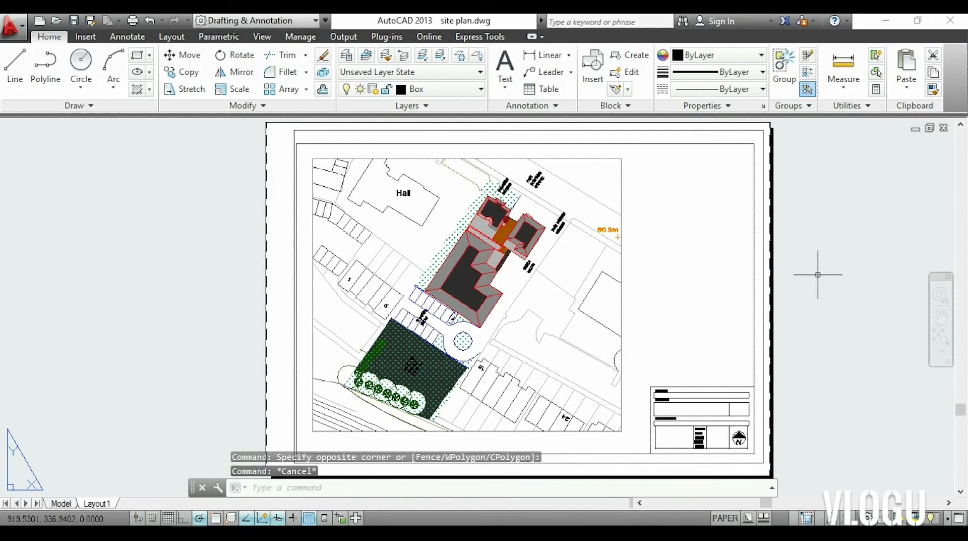
pyautogui.moveTo(818, 275); pyautogui.dragTo(780, 275, button='middle')
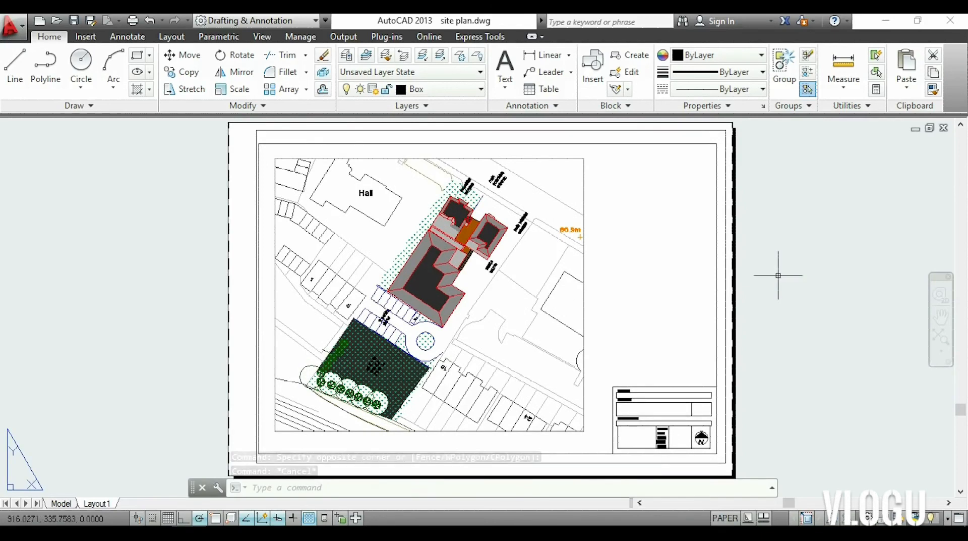
pyautogui.doubleClick(794, 469)
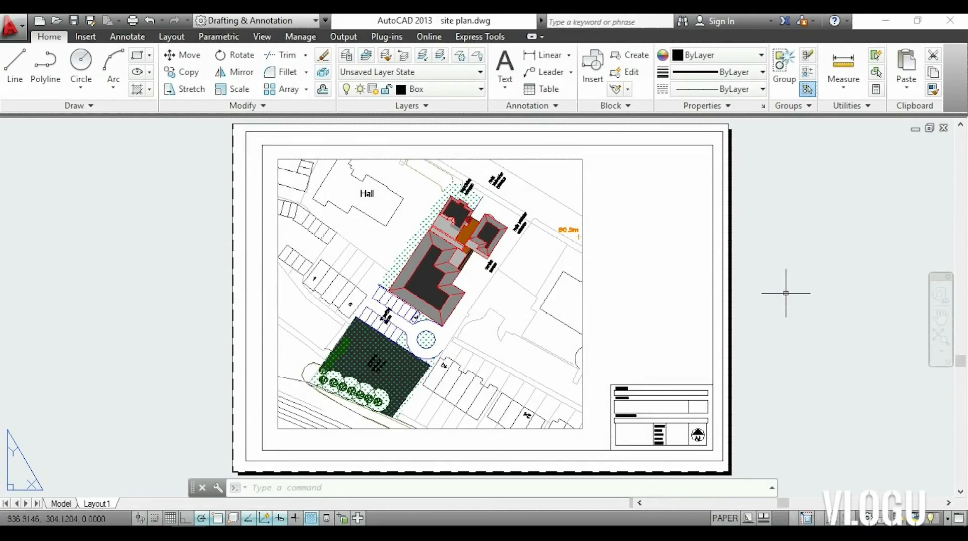
# Create a new layer named "viewport" and close the layer manager.
pyautogui.click(346, 58)
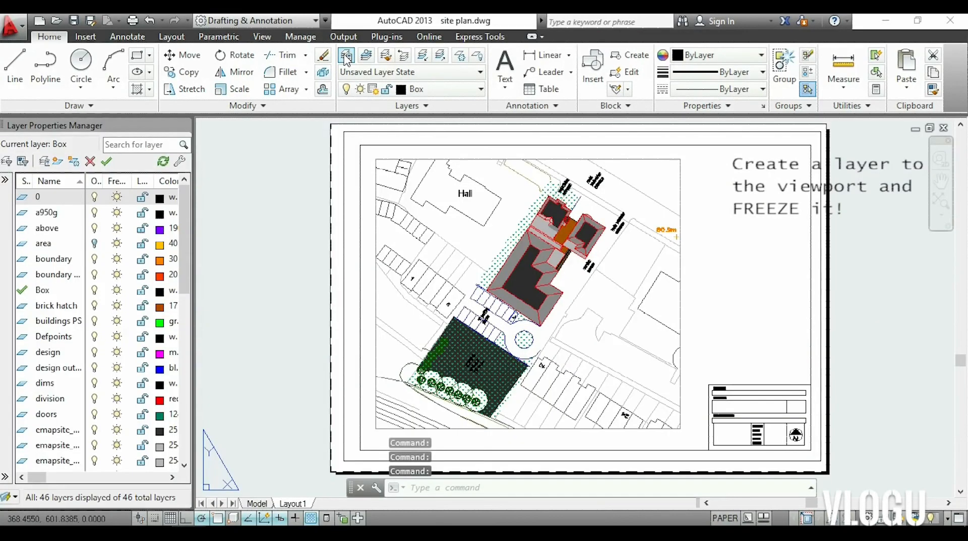
pyautogui.scroll(-9, 101, 328)
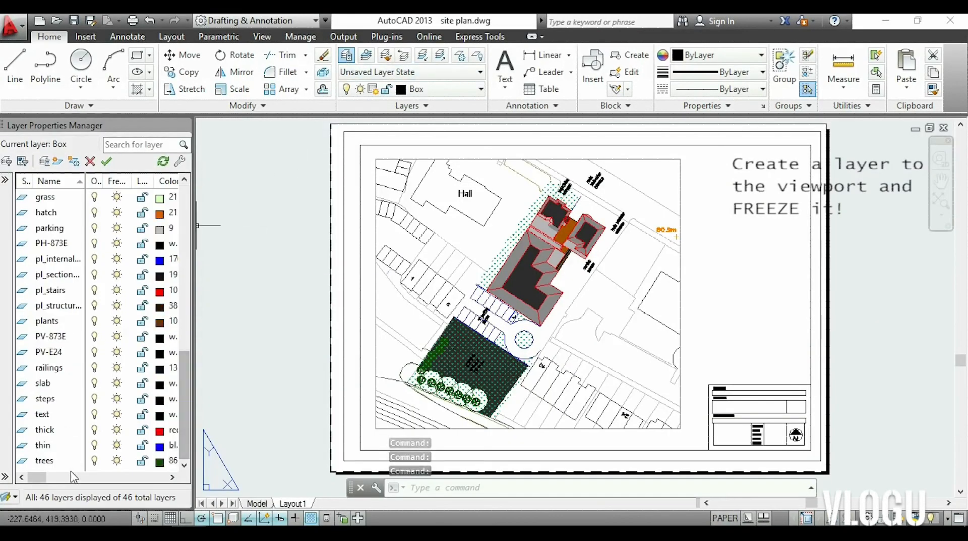
pyautogui.rightClick(32, 461)
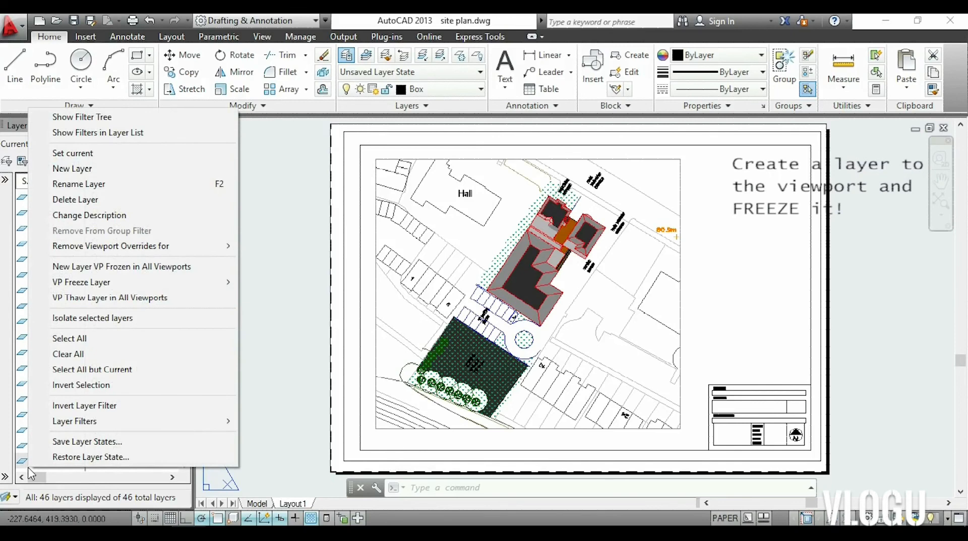
pyautogui.click(150, 168)
pyautogui.press('BackSpace')
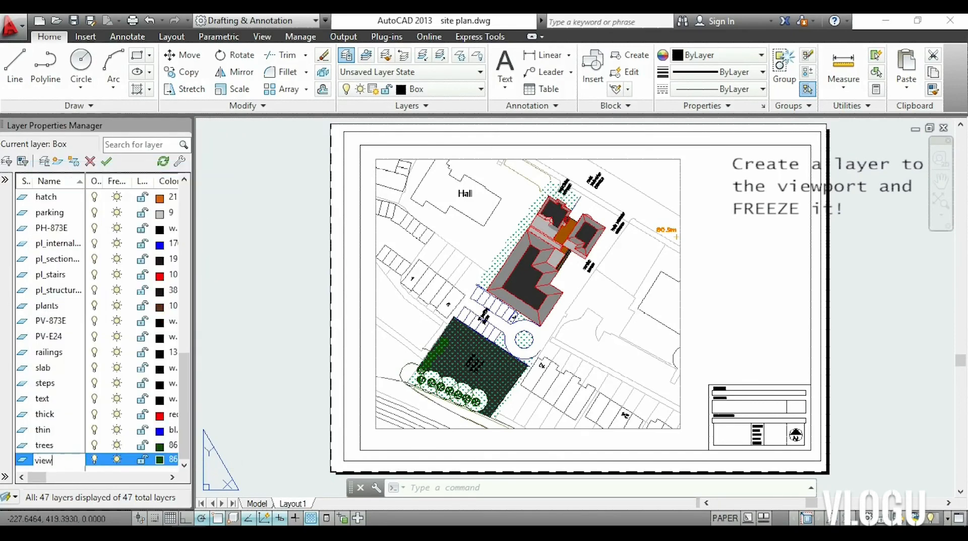
pyautogui.press('Return')
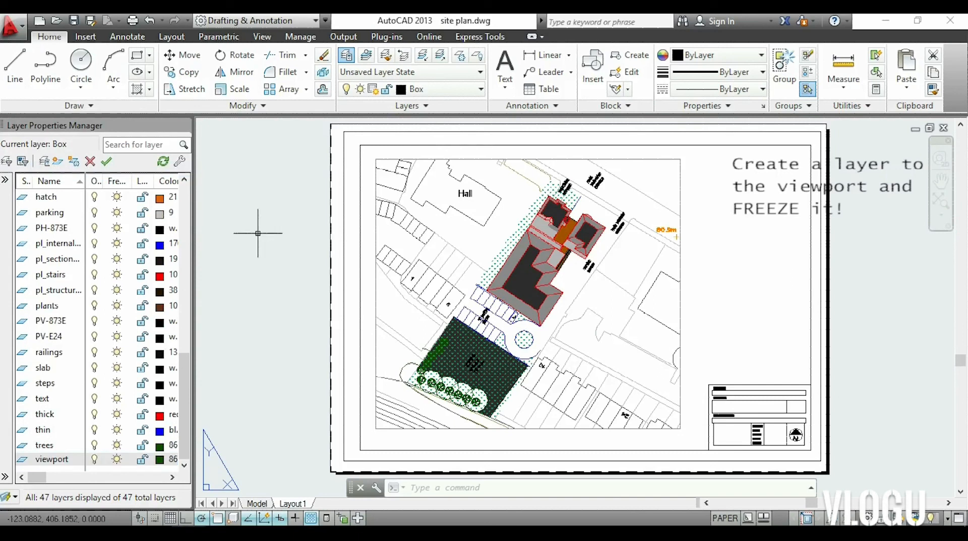
pyautogui.click(185, 126)
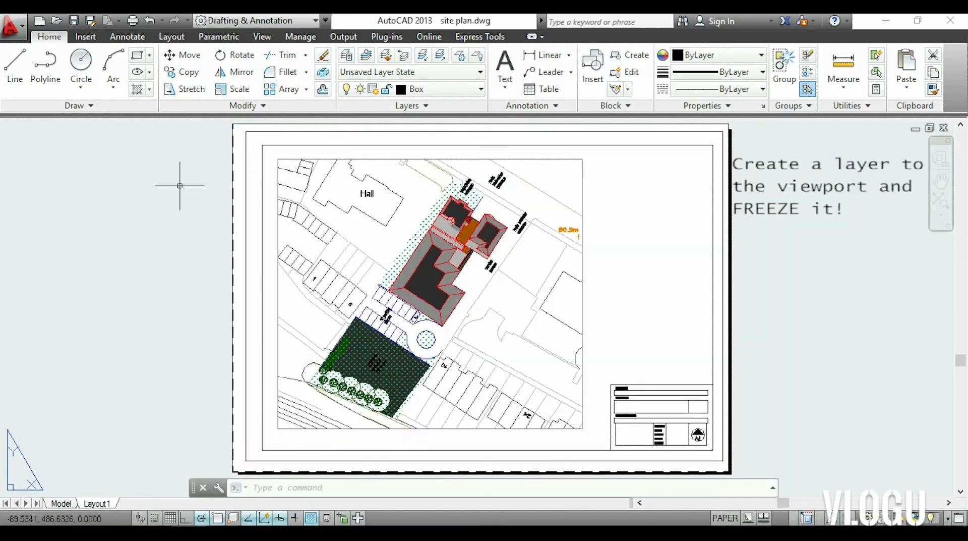
# Assign the viewport frame around the sheet border to the "viewport" layer and freeze that layer.
pyautogui.click(245, 189)
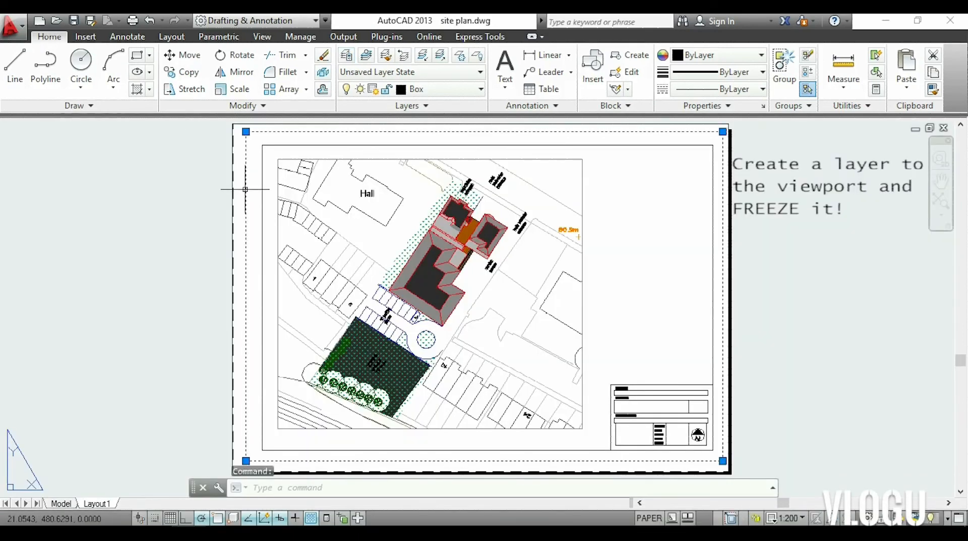
pyautogui.click(468, 90)
pyautogui.scroll(-10, 633, 153)
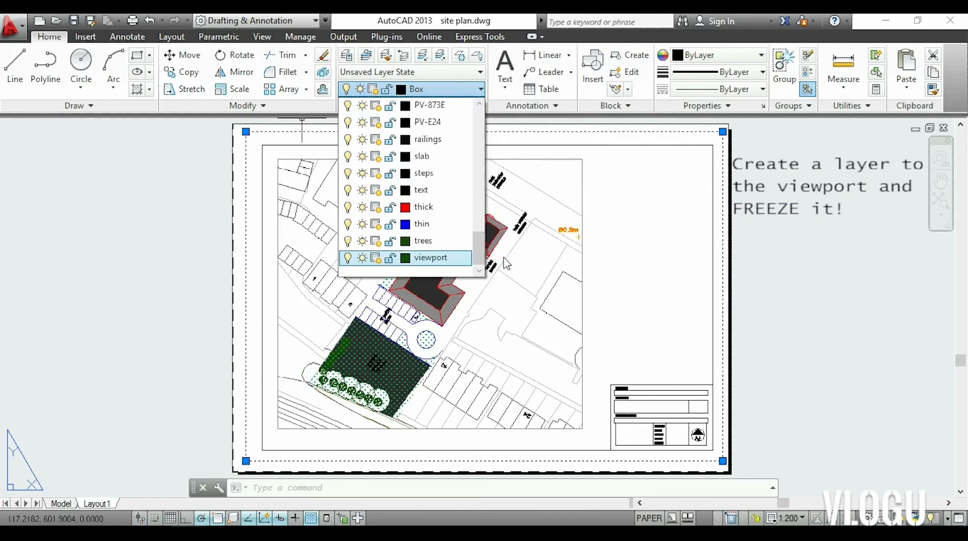
pyautogui.click(446, 257)
pyautogui.click(431, 259)
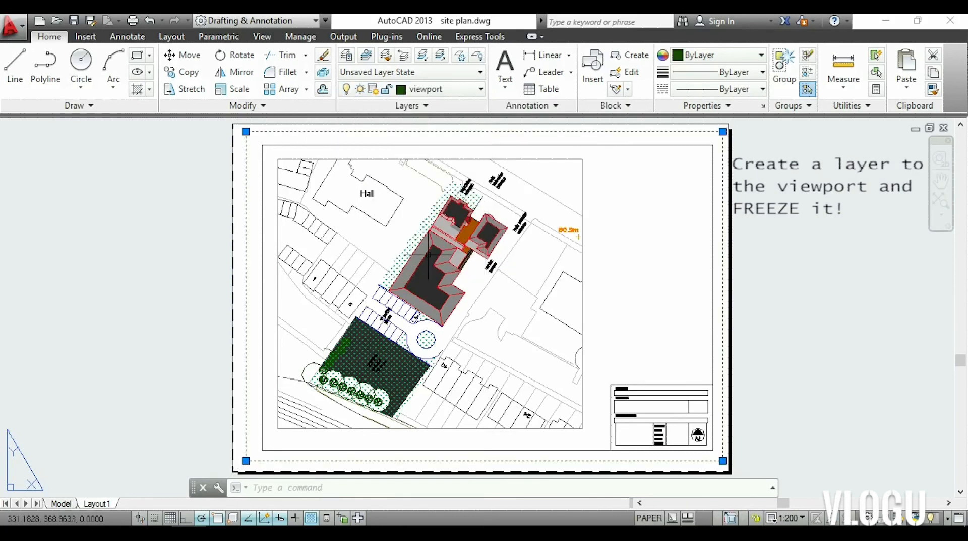
pyautogui.click(363, 90)
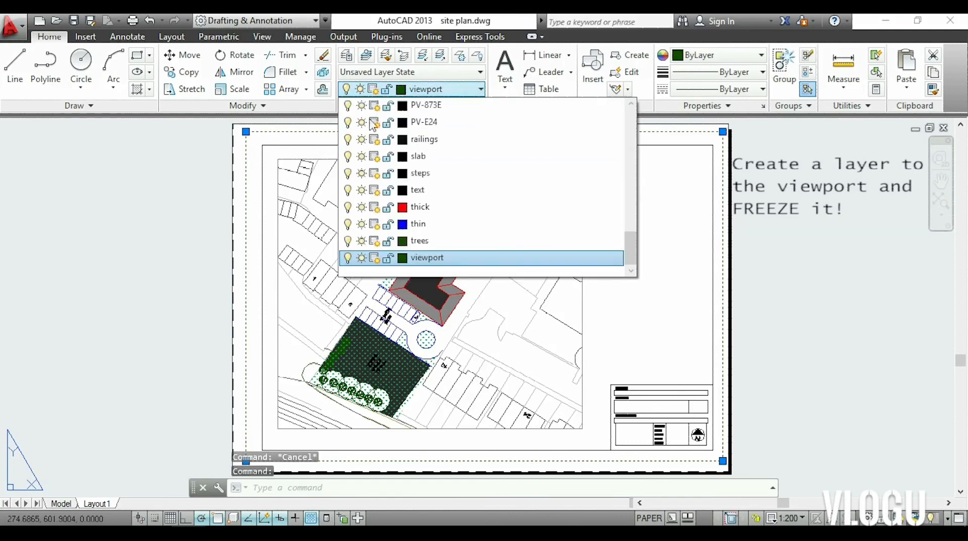
pyautogui.click(362, 260)
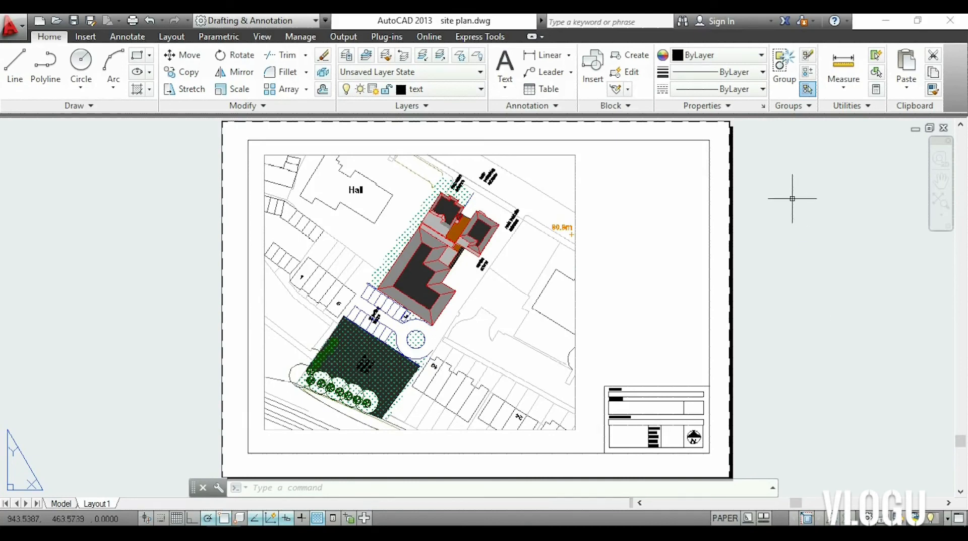
# Switch the layout viewport to model space and plot Layout1 to PDF as "site plan-Layout1" in Documentos, overwriting the existing file.
pyautogui.click(726, 518)
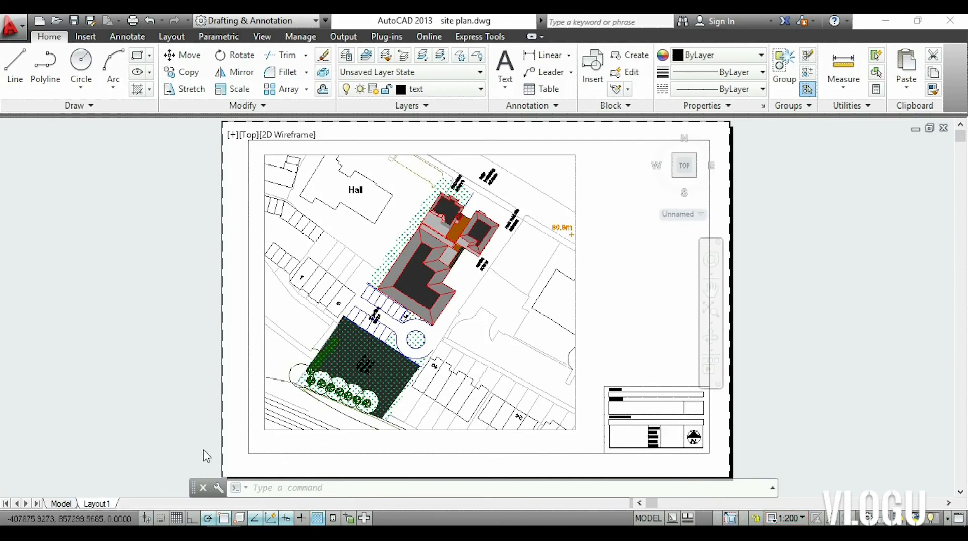
pyautogui.rightClick(100, 505)
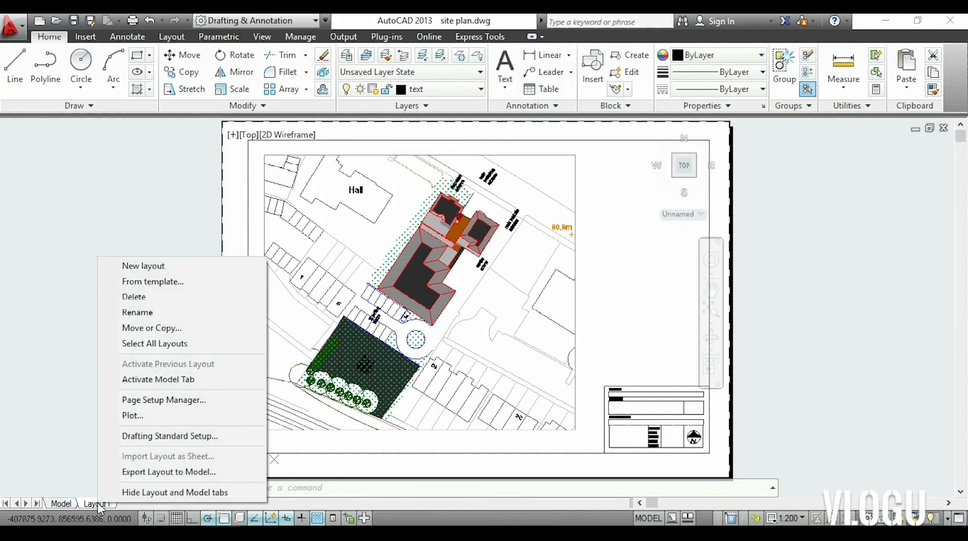
pyautogui.click(230, 416)
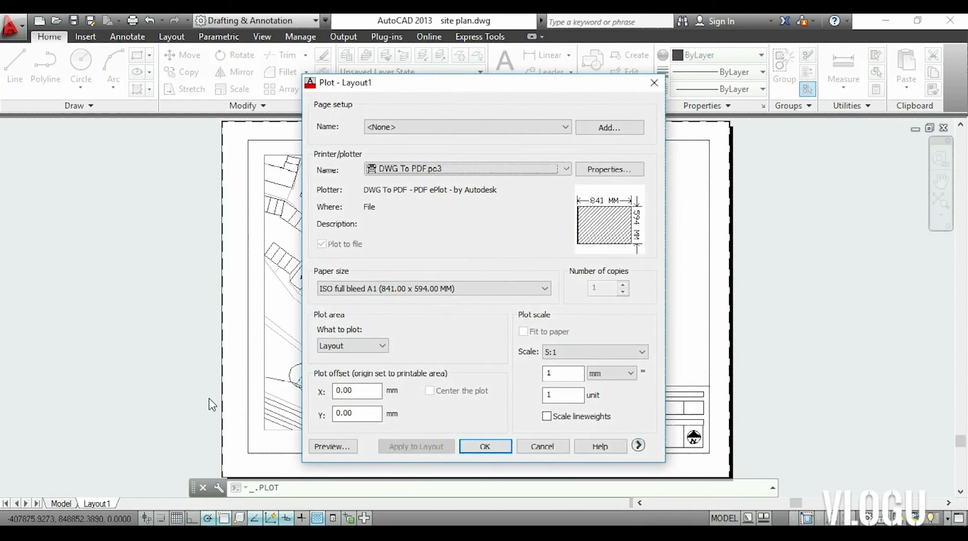
pyautogui.click(485, 445)
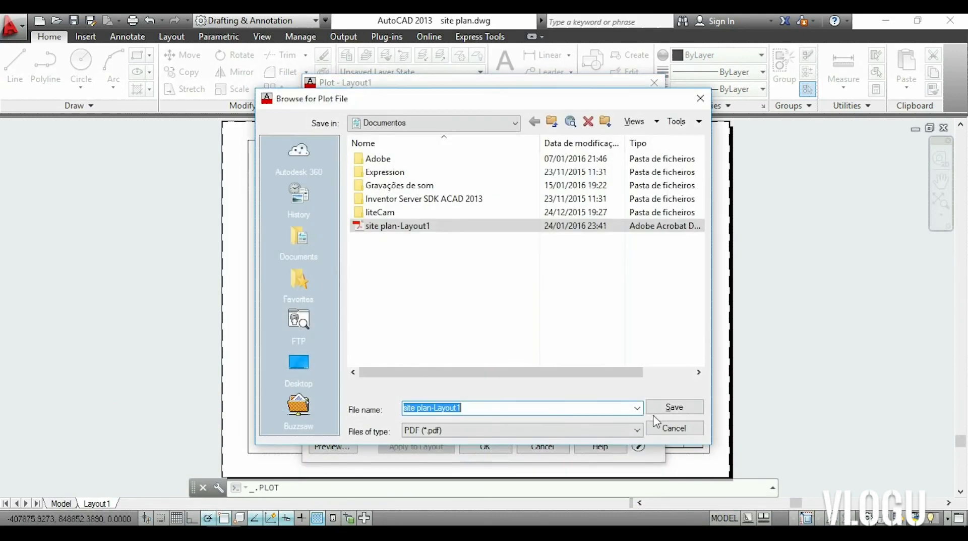
pyautogui.click(675, 407)
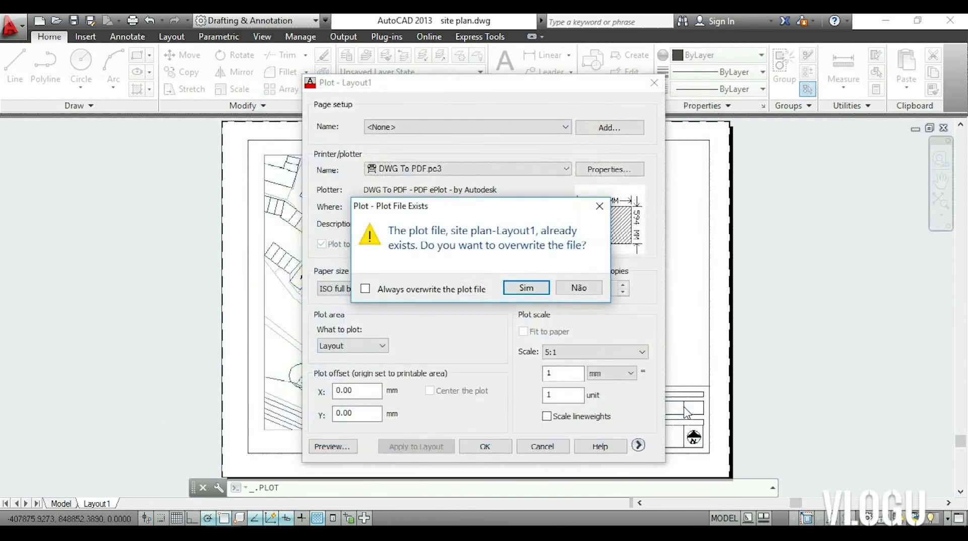
pyautogui.click(543, 289)
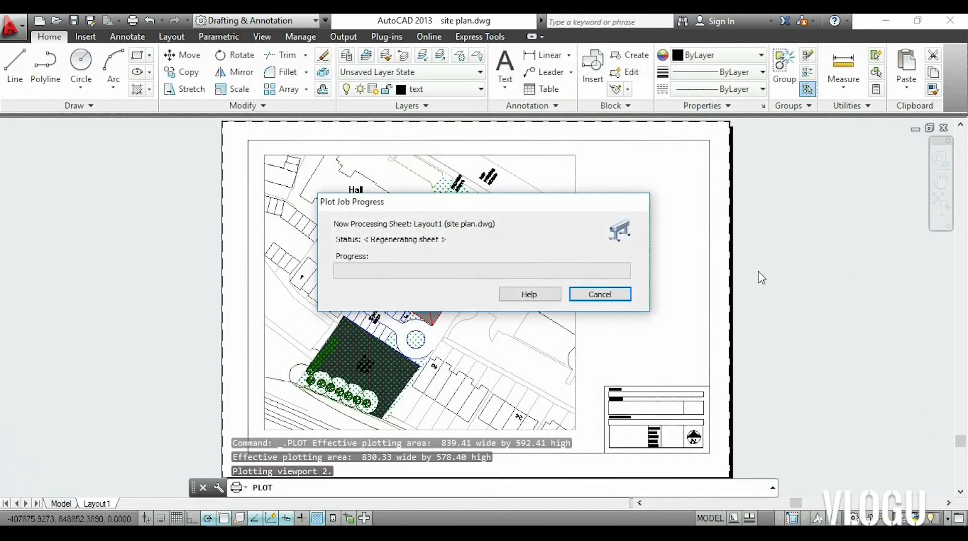